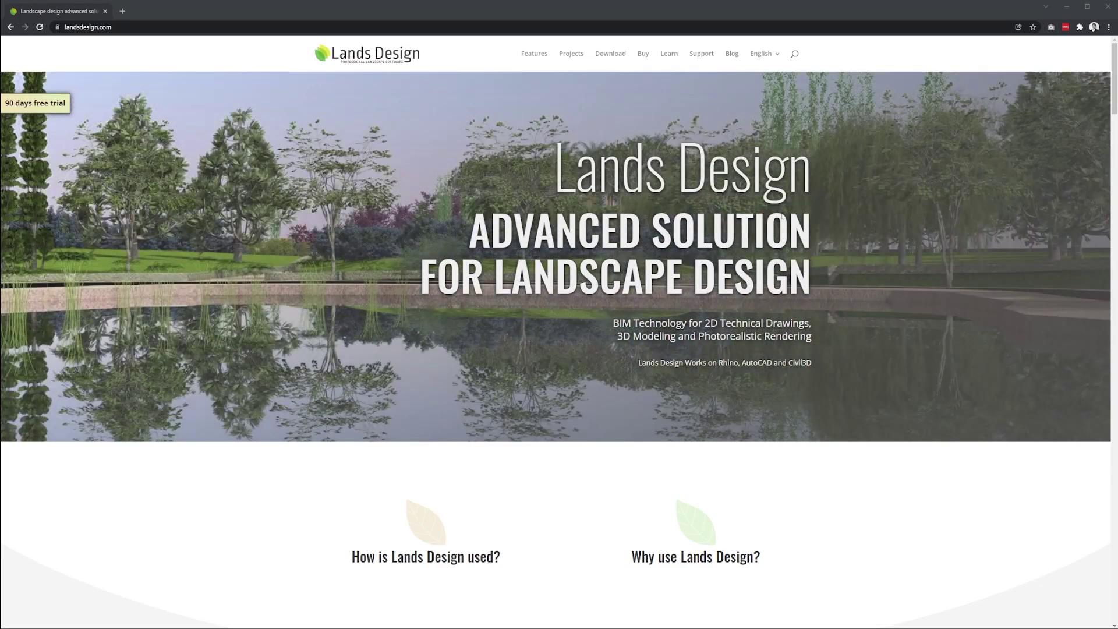
- Review the Lands Design homepage from the introduction video through the sections on how the software is used
{"action": "scroll", "coordinate": [781, 216], "scroll_direction": "down", "scroll_amount": 5}
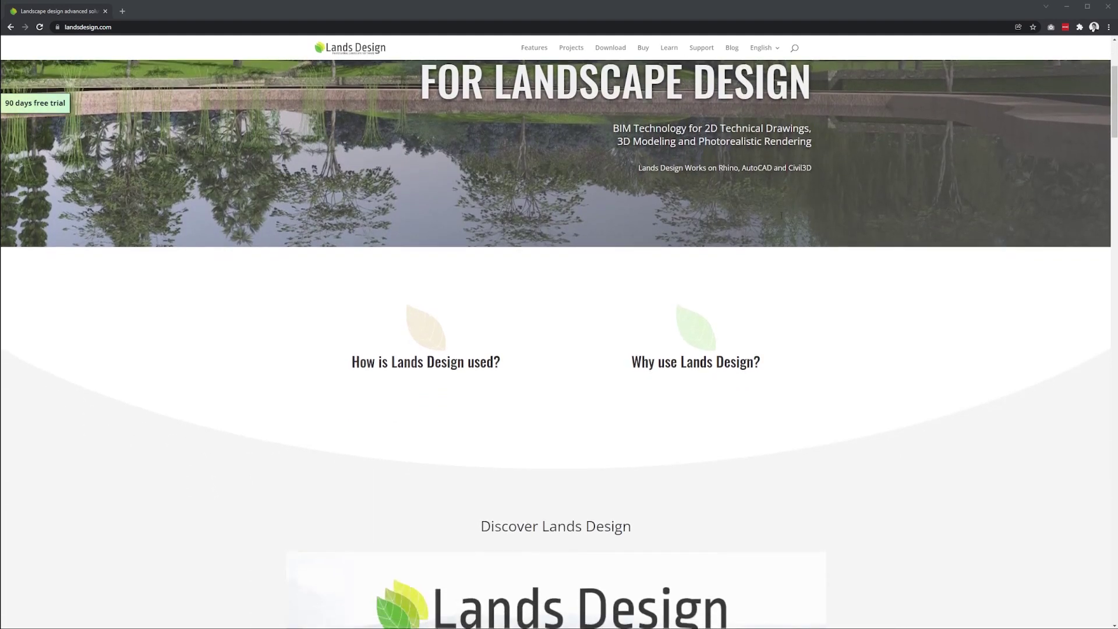
{"action": "scroll", "coordinate": [781, 215], "scroll_direction": "down", "scroll_amount": 4}
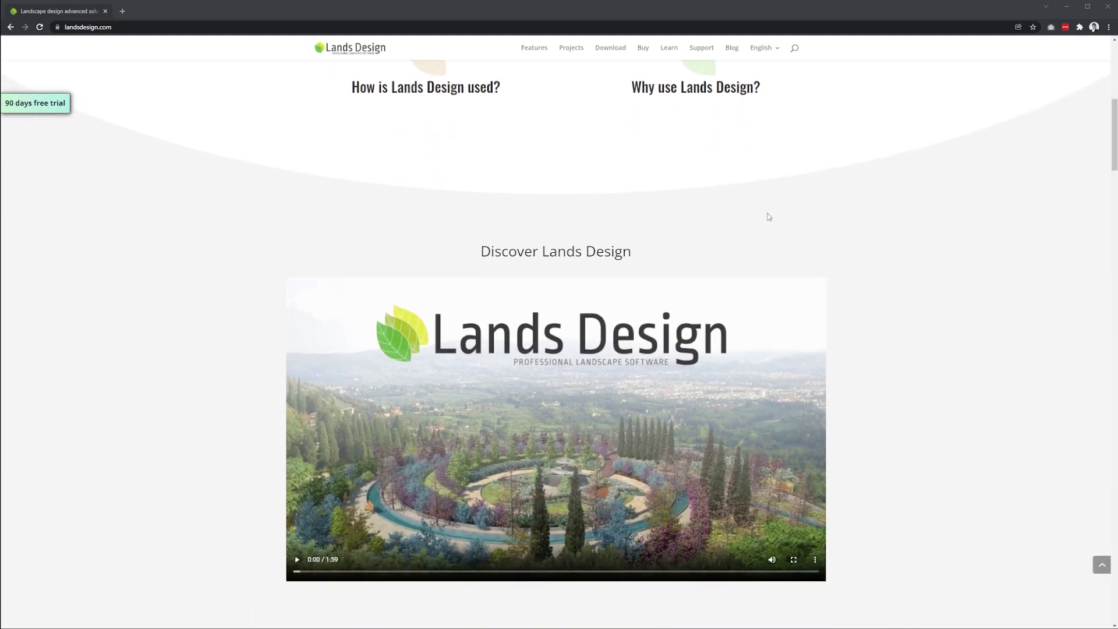
{"action": "scroll", "coordinate": [767, 216], "scroll_direction": "down", "scroll_amount": 2}
{"action": "scroll", "coordinate": [768, 216], "scroll_direction": "down", "scroll_amount": 1}
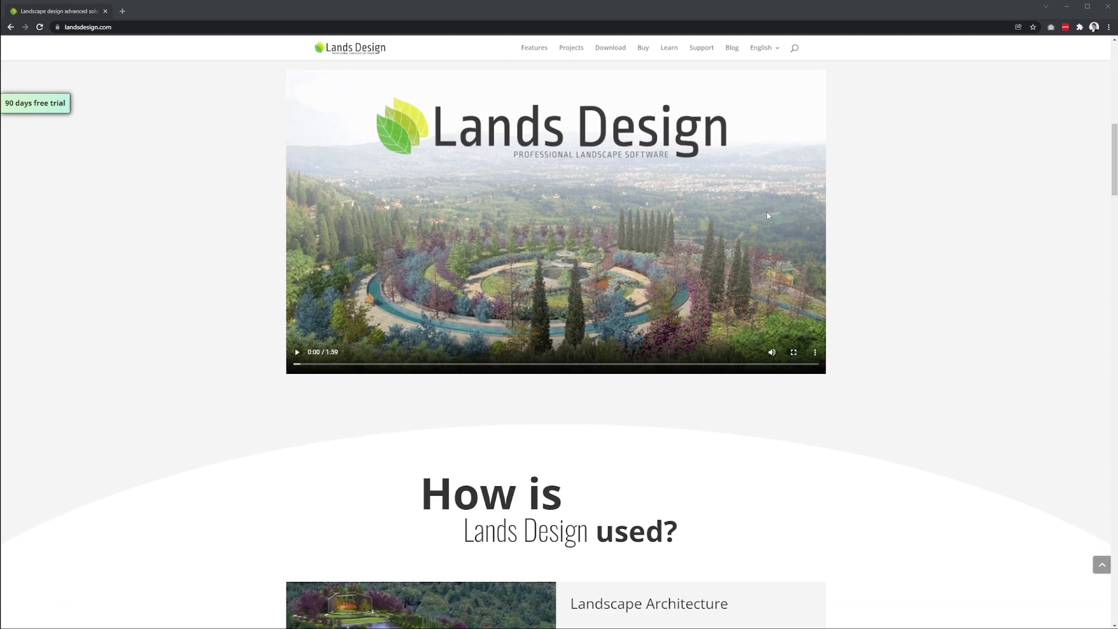
{"action": "scroll", "coordinate": [767, 216], "scroll_direction": "down", "scroll_amount": 3}
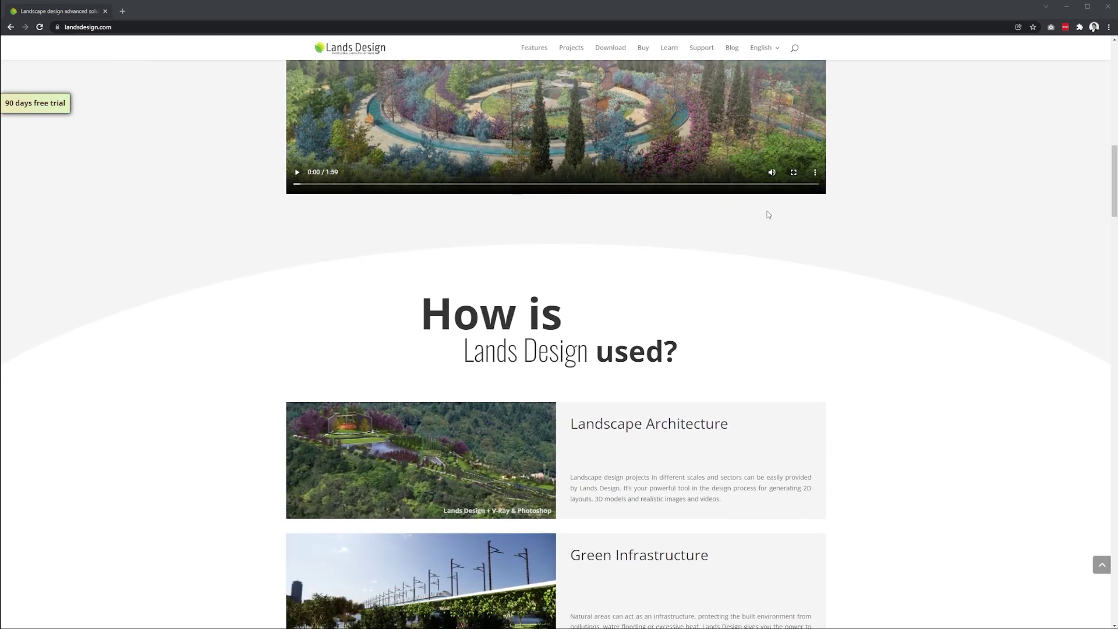
{"action": "scroll", "coordinate": [768, 215], "scroll_direction": "down", "scroll_amount": 1}
{"action": "scroll", "coordinate": [768, 214], "scroll_direction": "down", "scroll_amount": 1}
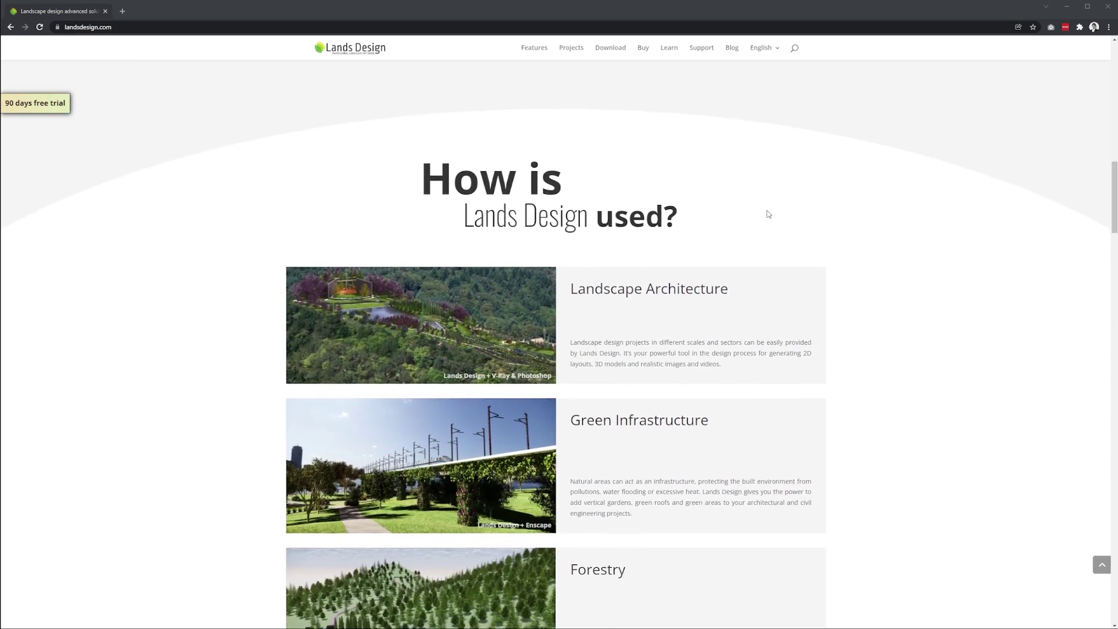
{"action": "scroll", "coordinate": [768, 214], "scroll_direction": "down", "scroll_amount": 1}
{"action": "scroll", "coordinate": [768, 214], "scroll_direction": "down", "scroll_amount": 2}
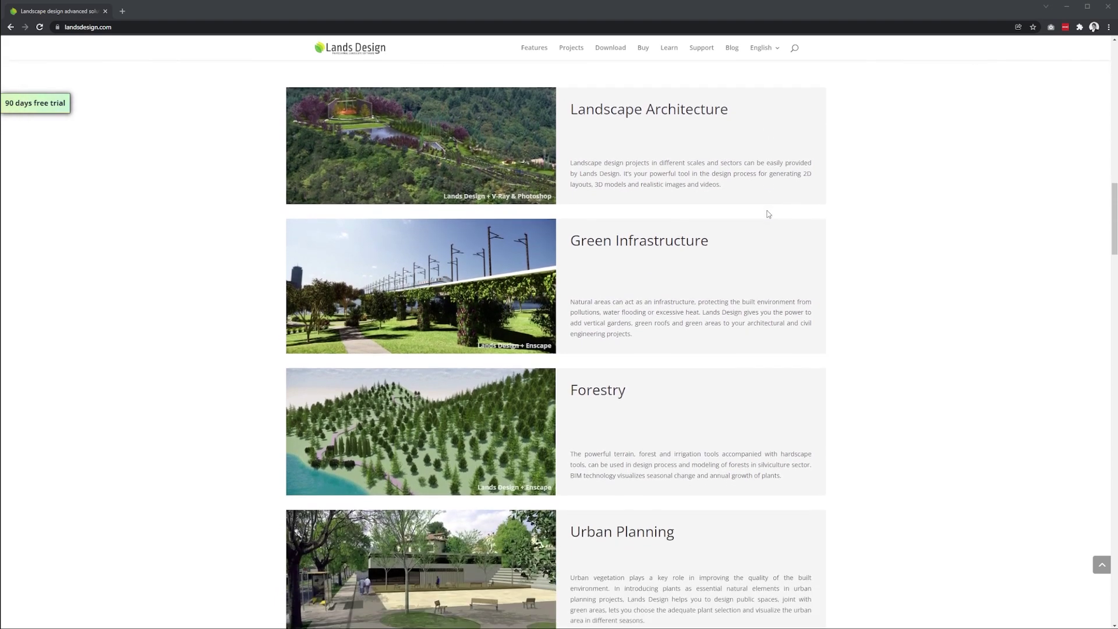
{"action": "scroll", "coordinate": [768, 214], "scroll_direction": "down", "scroll_amount": 3}
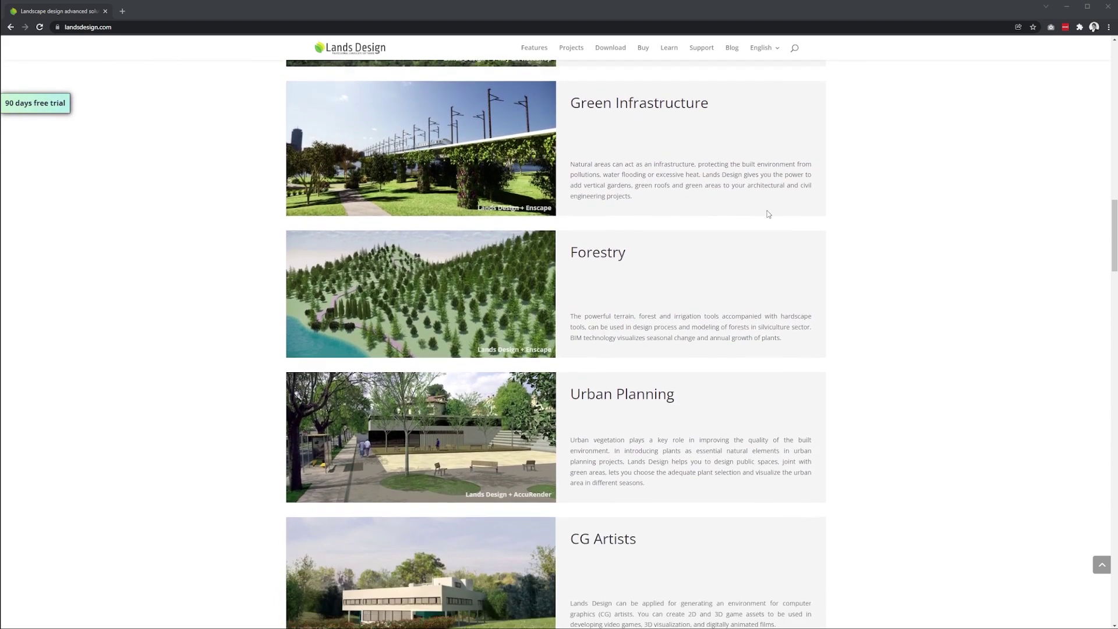
{"action": "scroll", "coordinate": [768, 214], "scroll_direction": "down", "scroll_amount": 4}
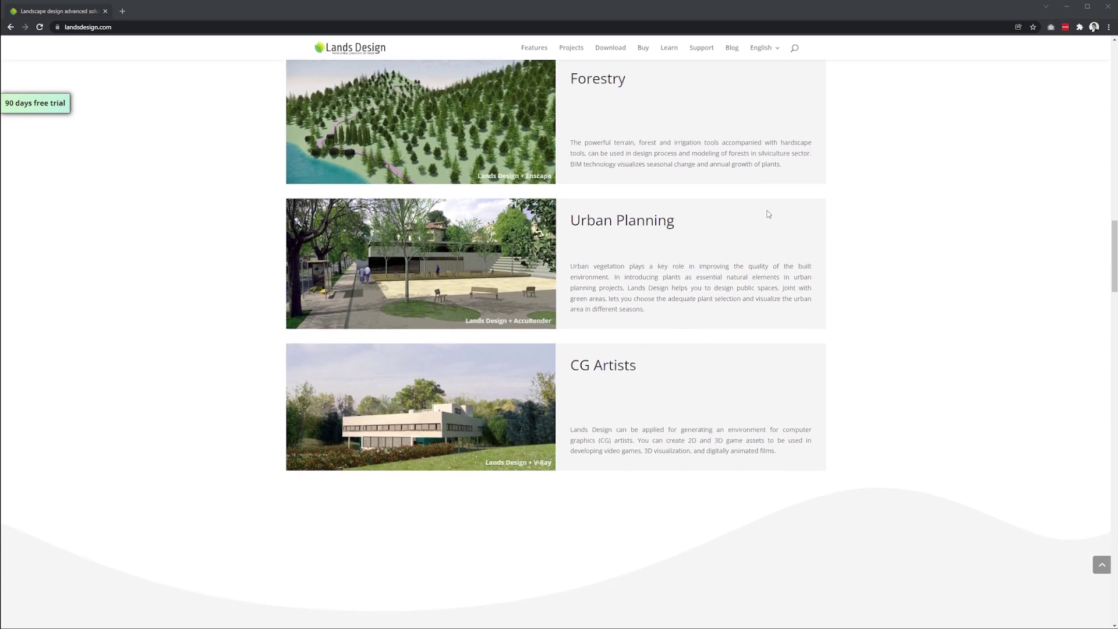
{"action": "scroll", "coordinate": [768, 215], "scroll_direction": "down", "scroll_amount": 5}
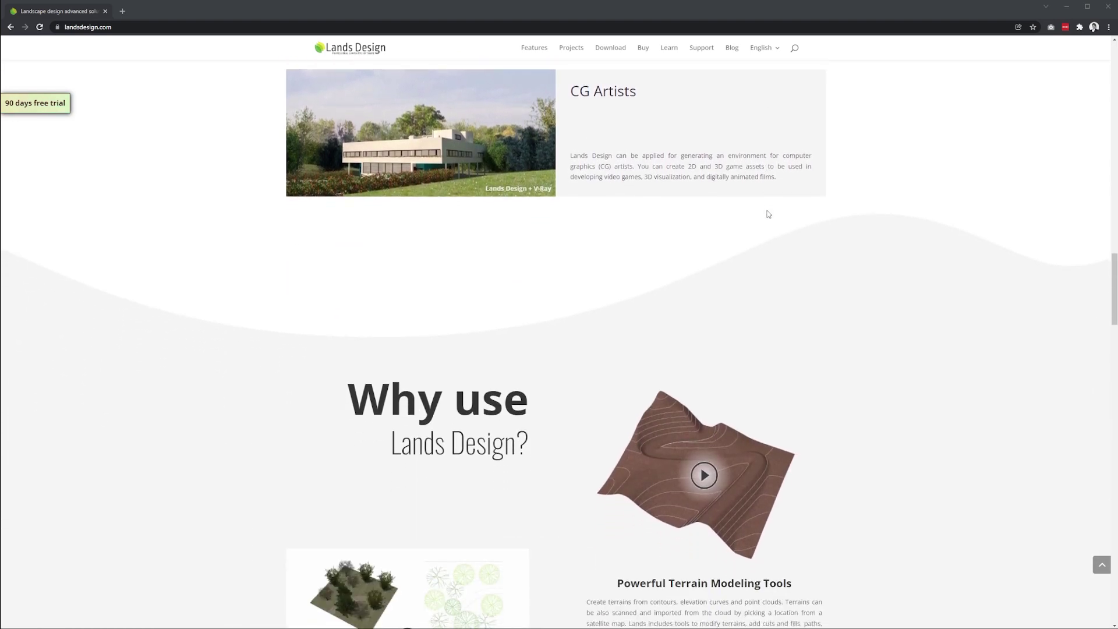
- Examine the reasons for using Lands Design, covering terrain modeling, BIM/LIM and the 3D/2D plant database
{"action": "scroll", "coordinate": [751, 264], "scroll_direction": "down", "scroll_amount": 2}
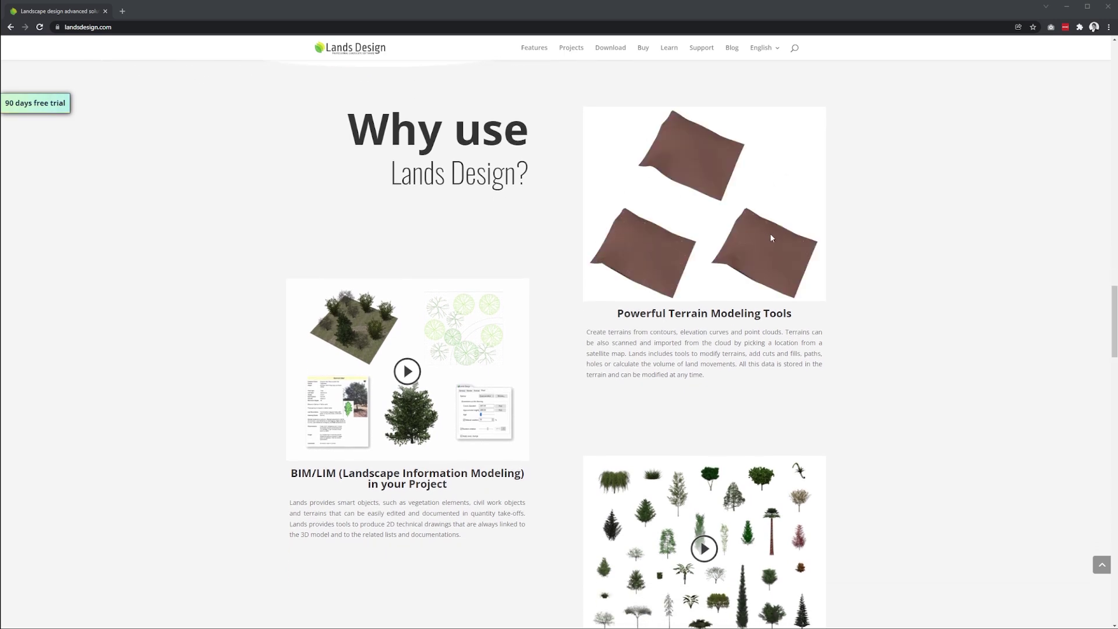
{"action": "scroll", "coordinate": [765, 234], "scroll_direction": "down", "scroll_amount": 1}
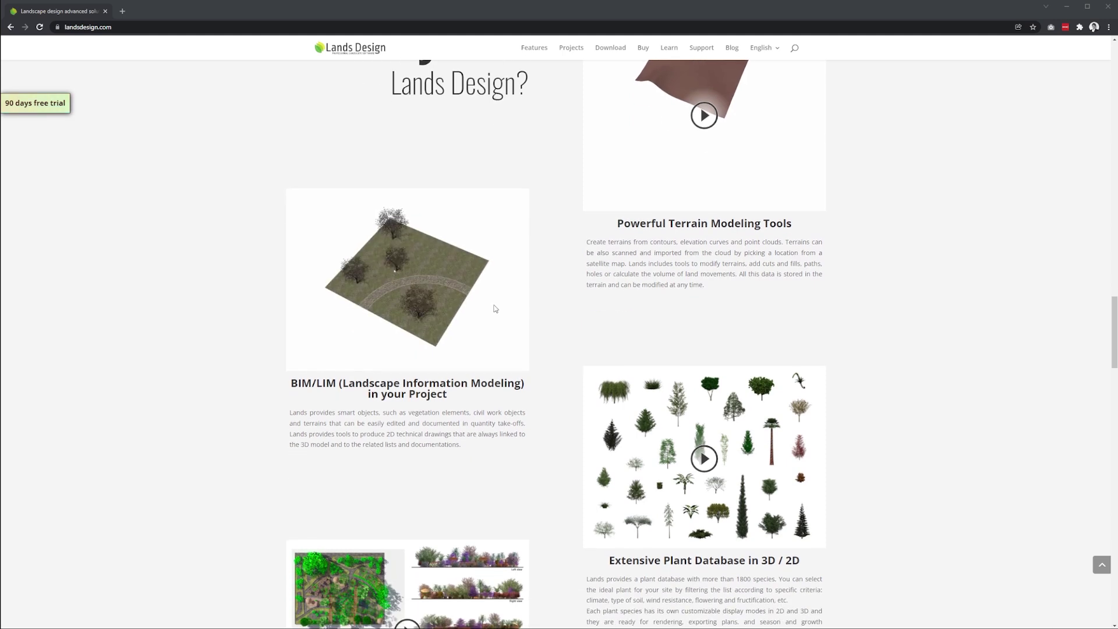
{"action": "scroll", "coordinate": [492, 270], "scroll_direction": "down", "scroll_amount": 1}
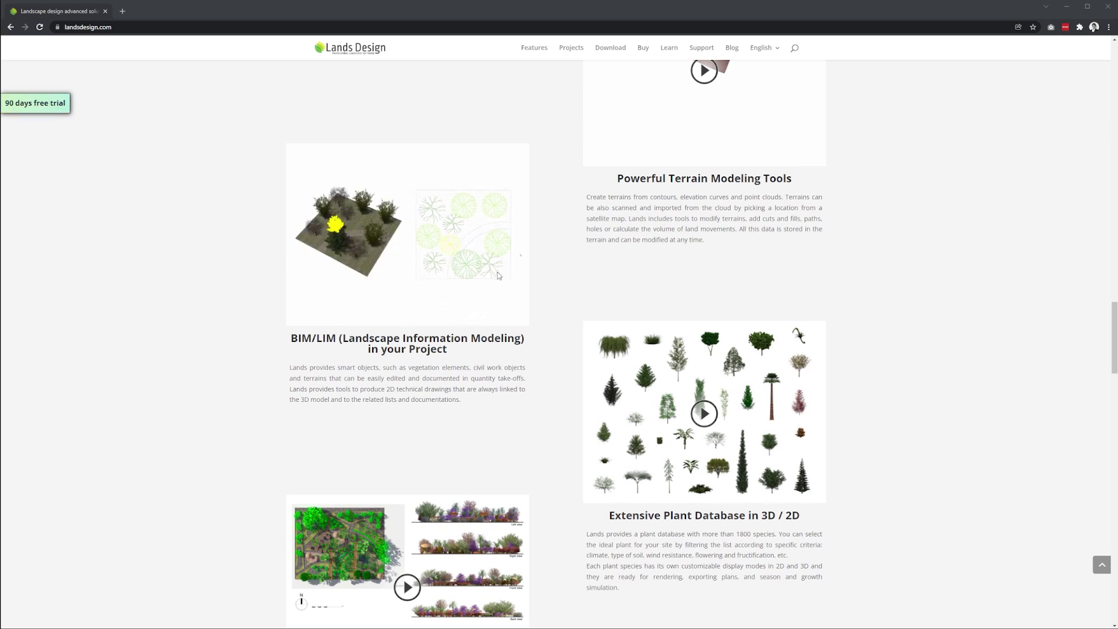
{"action": "scroll", "coordinate": [499, 274], "scroll_direction": "down", "scroll_amount": 1}
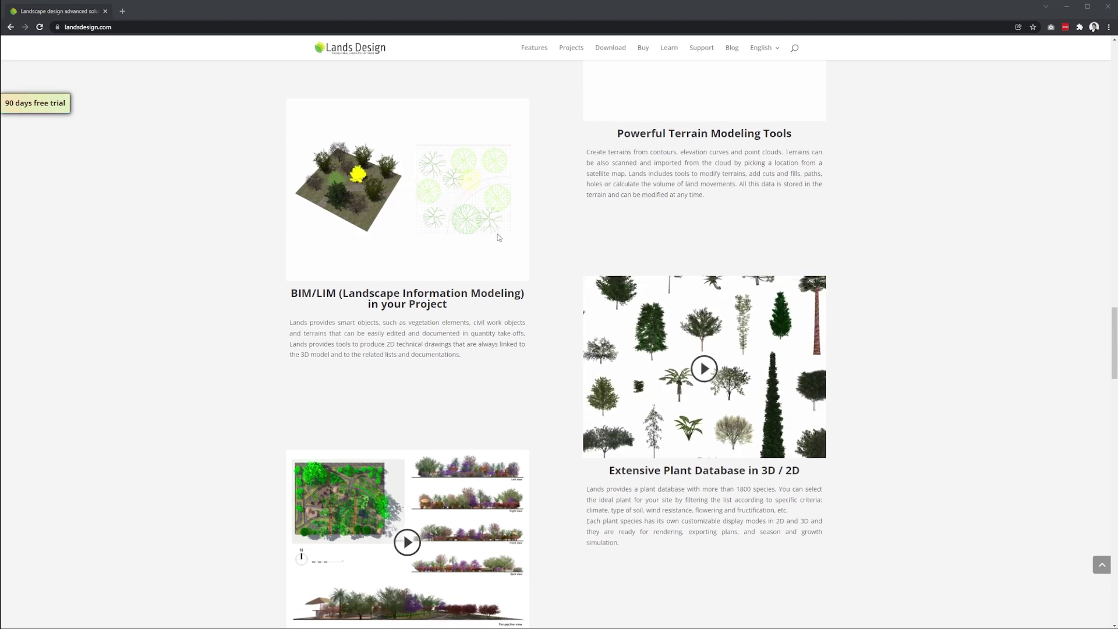
{"action": "scroll", "coordinate": [559, 273], "scroll_direction": "down", "scroll_amount": 1}
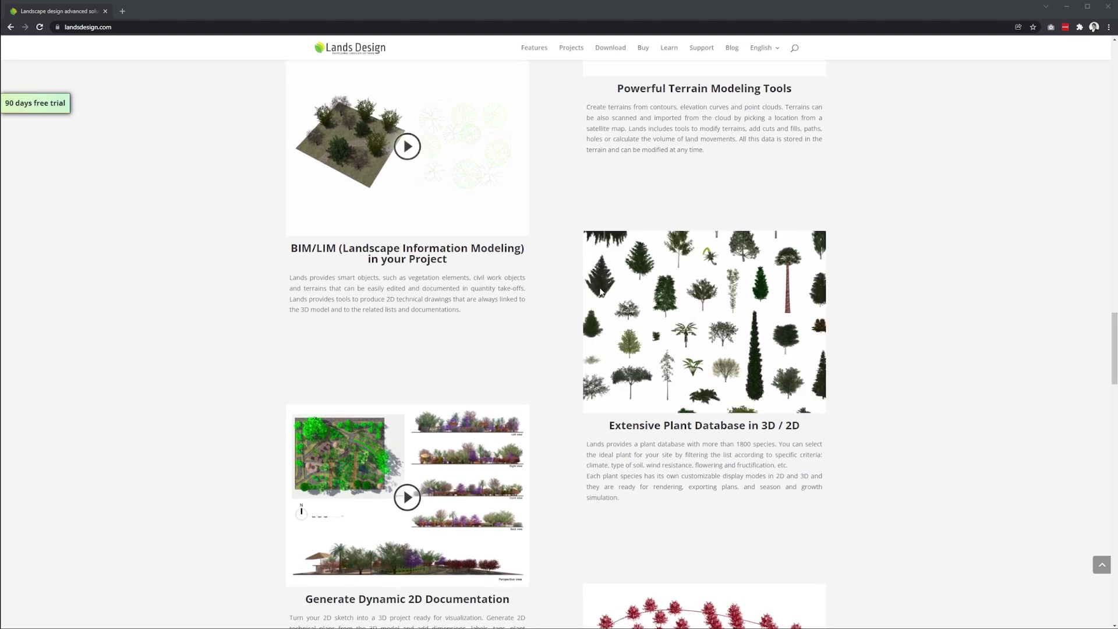
{"action": "scroll", "coordinate": [606, 288], "scroll_direction": "down", "scroll_amount": 1}
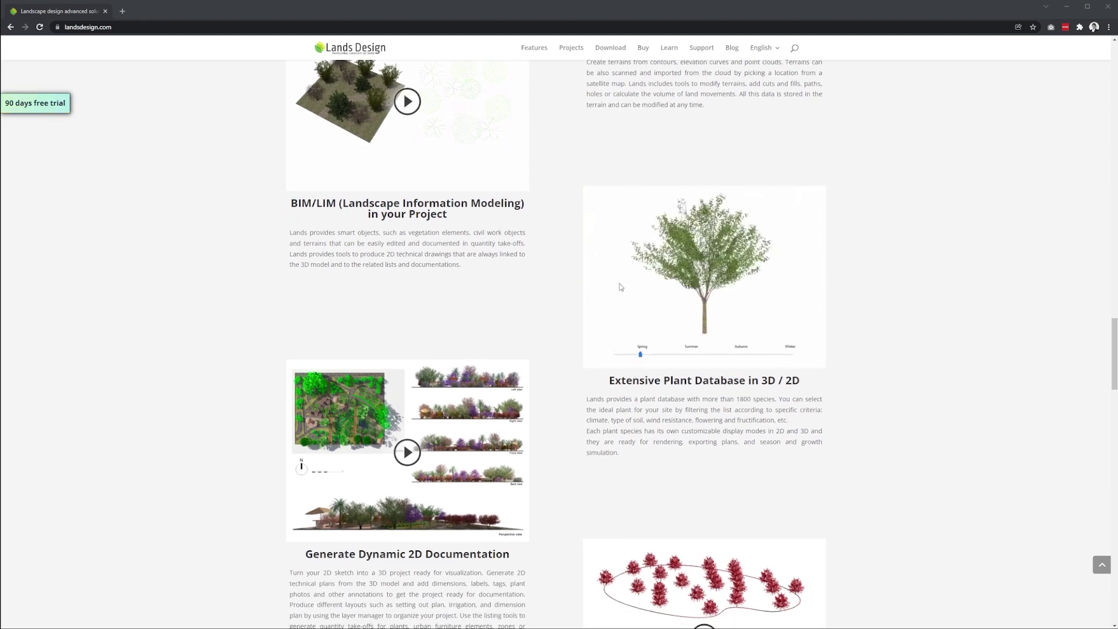
{"action": "scroll", "coordinate": [616, 291], "scroll_direction": "down", "scroll_amount": 3}
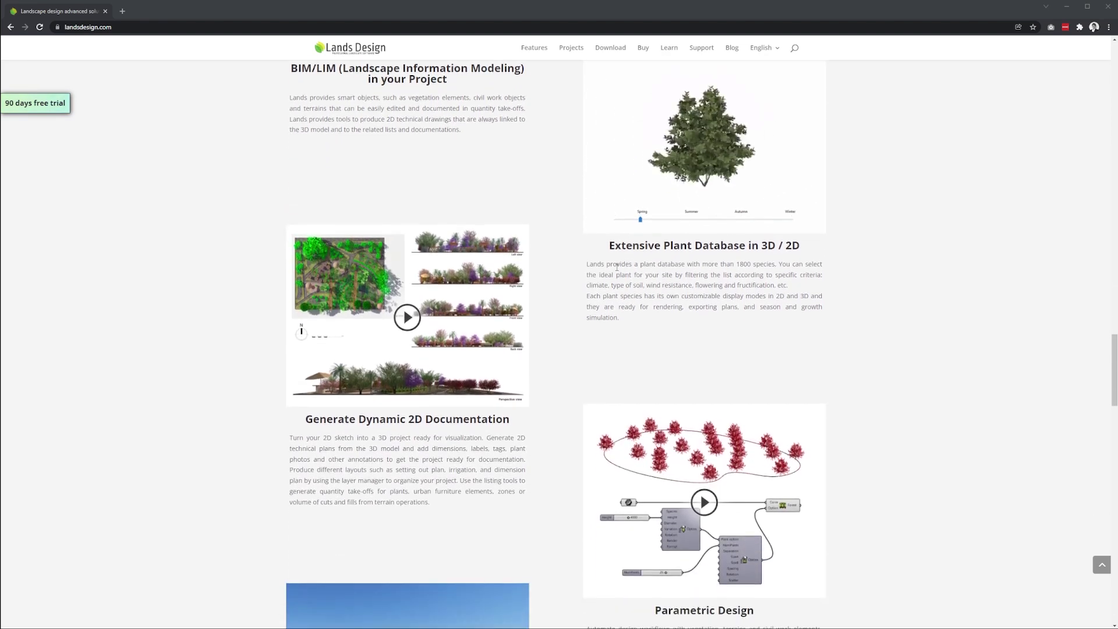
{"action": "scroll", "coordinate": [618, 262], "scroll_direction": "down", "scroll_amount": 1}
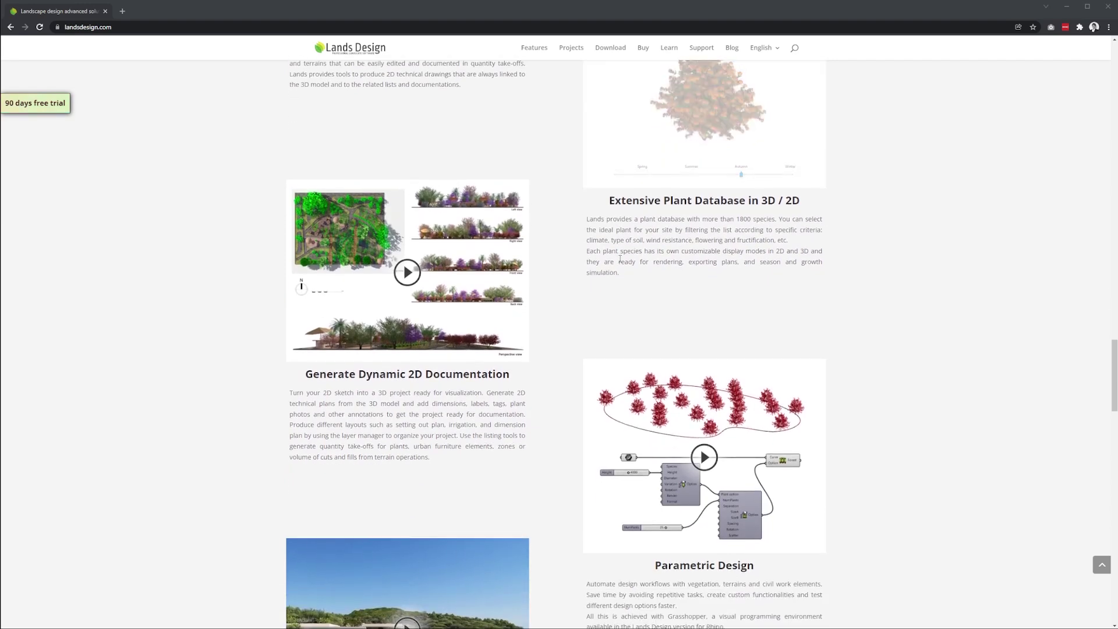
{"action": "scroll", "coordinate": [620, 260], "scroll_direction": "down", "scroll_amount": 1}
{"action": "scroll", "coordinate": [620, 262], "scroll_direction": "up", "scroll_amount": 1}
{"action": "mouse_move", "coordinate": [514, 310]}
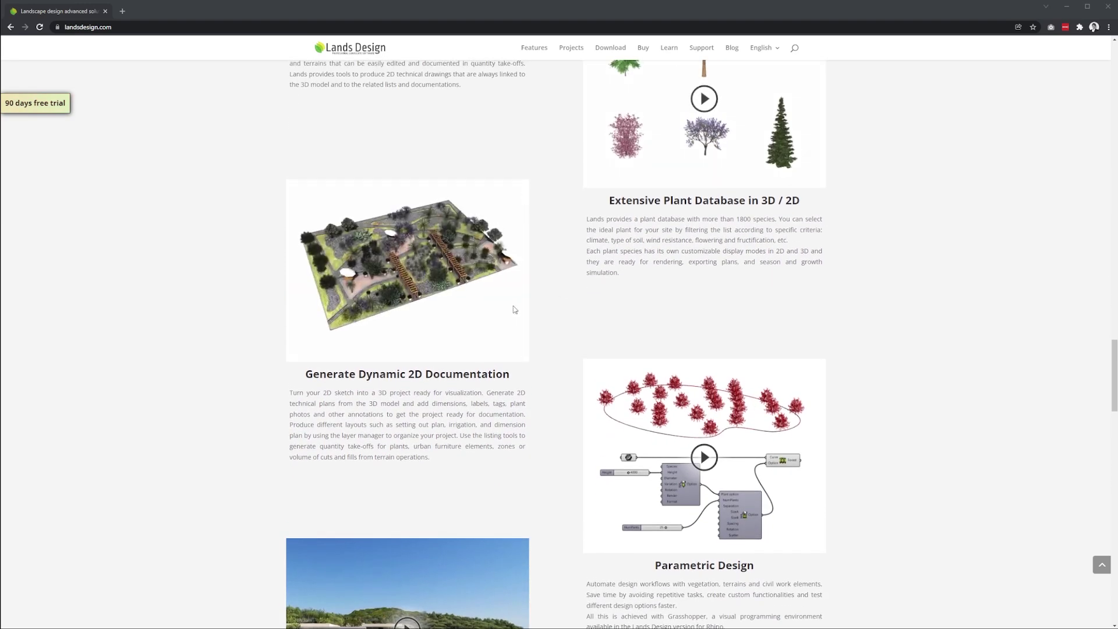
- Examine the feature previews for dynamic 2D documentation, parametric design, animated videos and realistic images, and interoperability
{"action": "scroll", "coordinate": [513, 309], "scroll_direction": "down", "scroll_amount": 1}
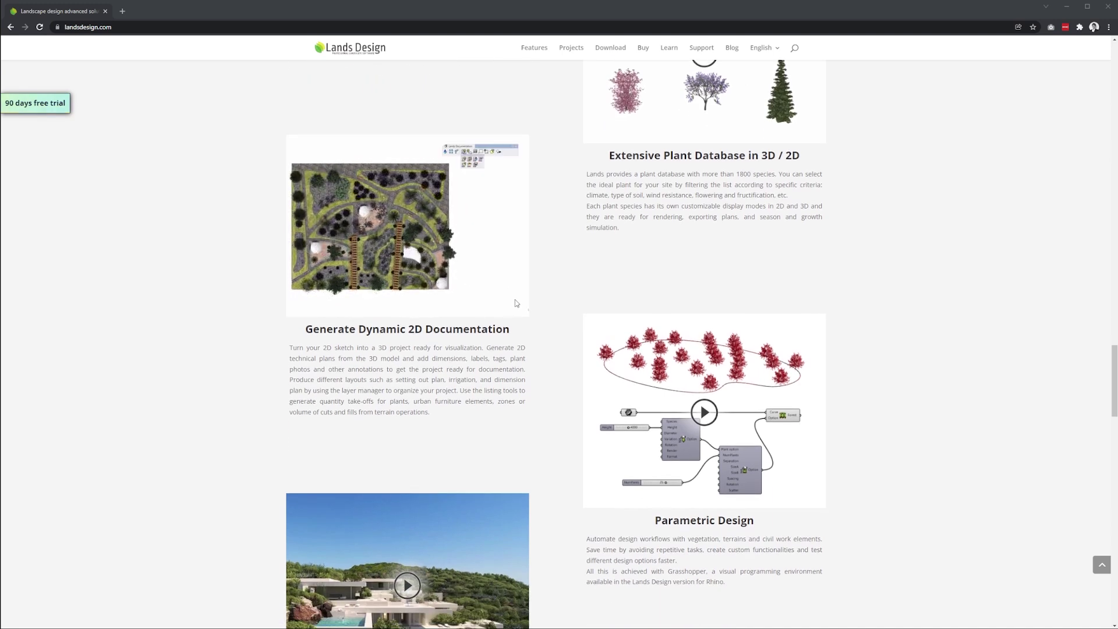
{"action": "scroll", "coordinate": [516, 302], "scroll_direction": "down", "scroll_amount": 1}
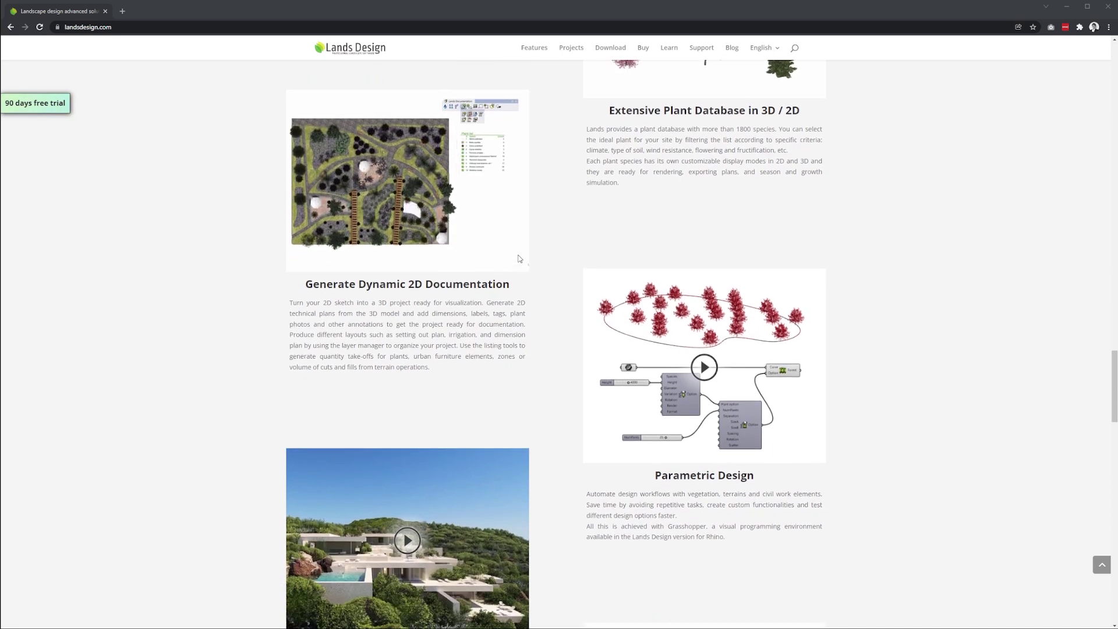
{"action": "scroll", "coordinate": [519, 259], "scroll_direction": "down", "scroll_amount": 1}
{"action": "scroll", "coordinate": [608, 288], "scroll_direction": "down", "scroll_amount": 1}
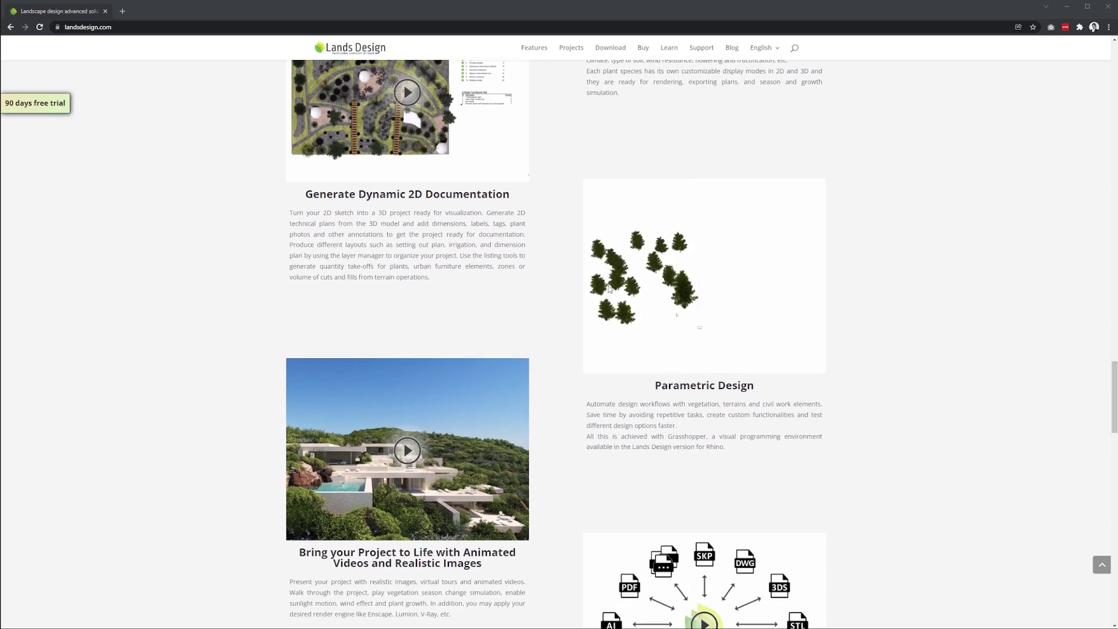
{"action": "scroll", "coordinate": [609, 288], "scroll_direction": "down", "scroll_amount": 2}
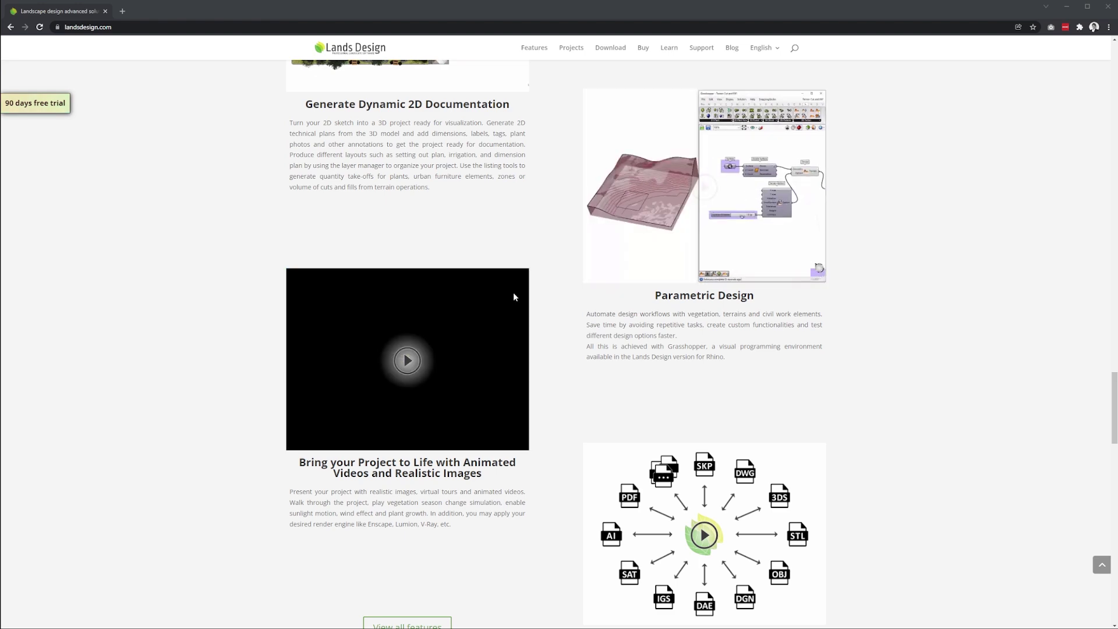
{"action": "scroll", "coordinate": [499, 295], "scroll_direction": "down", "scroll_amount": 2}
{"action": "scroll", "coordinate": [502, 289], "scroll_direction": "down", "scroll_amount": 2}
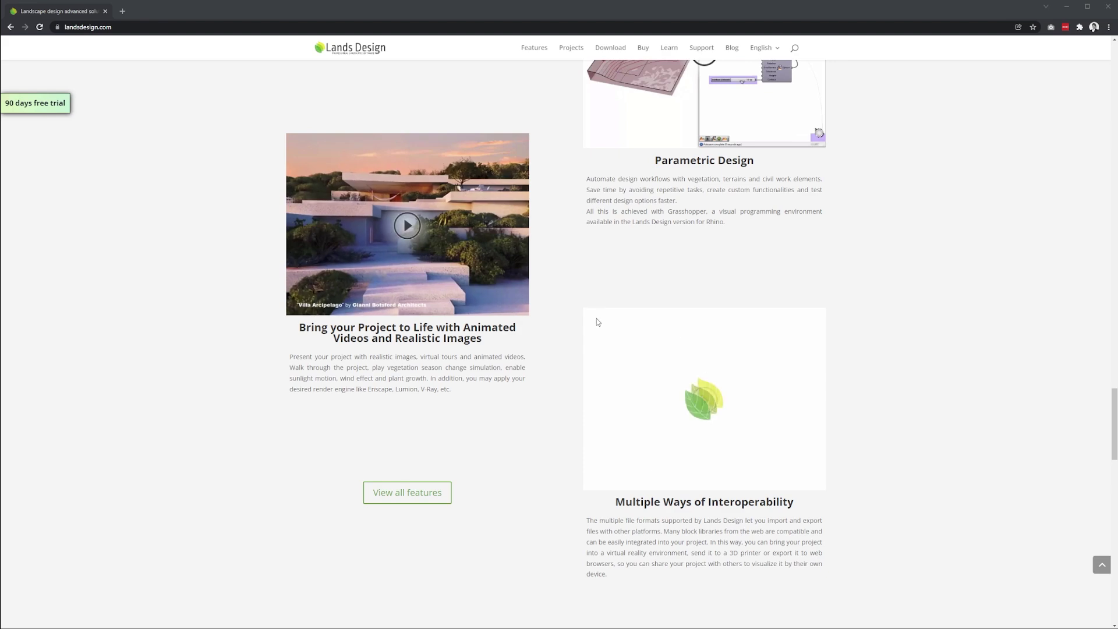
{"action": "scroll", "coordinate": [596, 317], "scroll_direction": "down", "scroll_amount": 1}
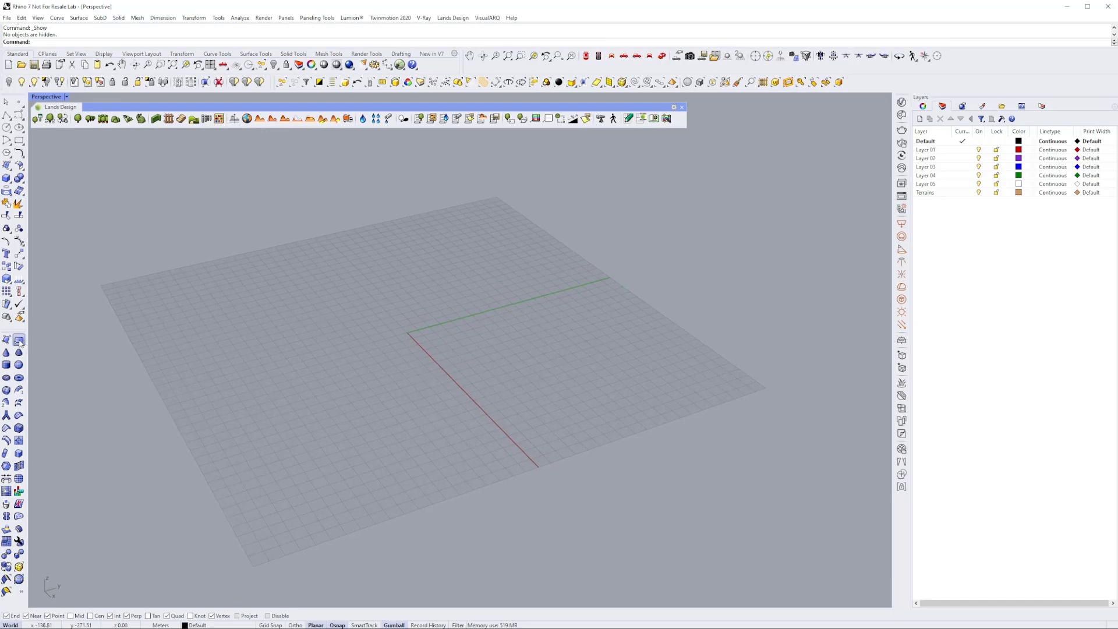
- Draw a large SubD plane with 2 × 2 faces over the construction grid in Rhino's Perspective view
{"action": "left_click", "coordinate": [191, 273]}
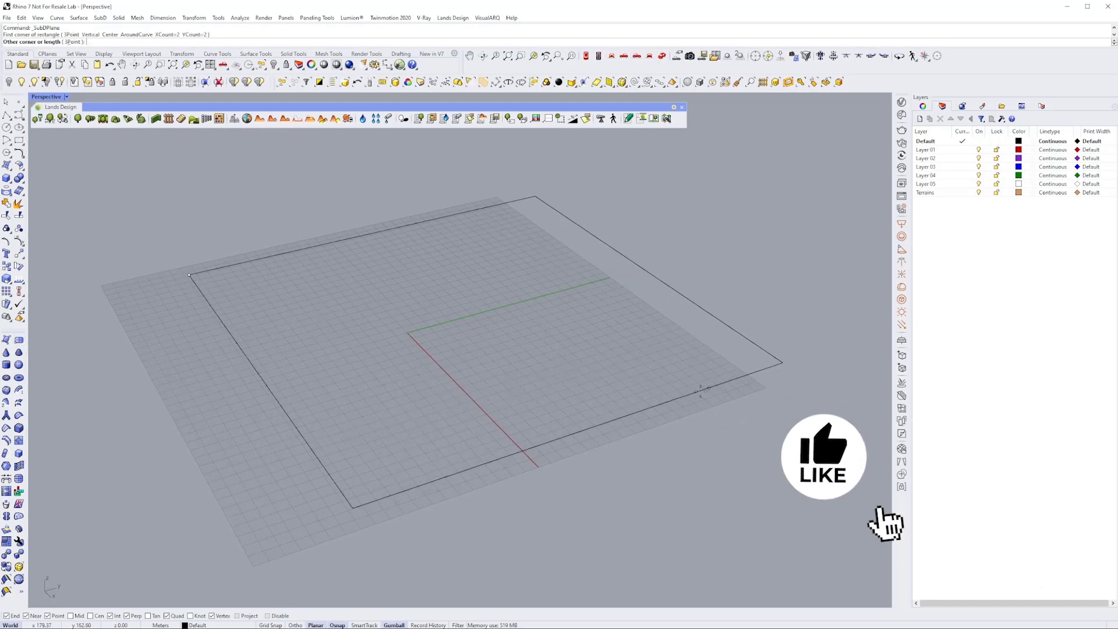
{"action": "left_click", "coordinate": [832, 370]}
{"action": "right_click_drag", "start_coordinate": [671, 405], "coordinate": [657, 407], "text": "shift"}
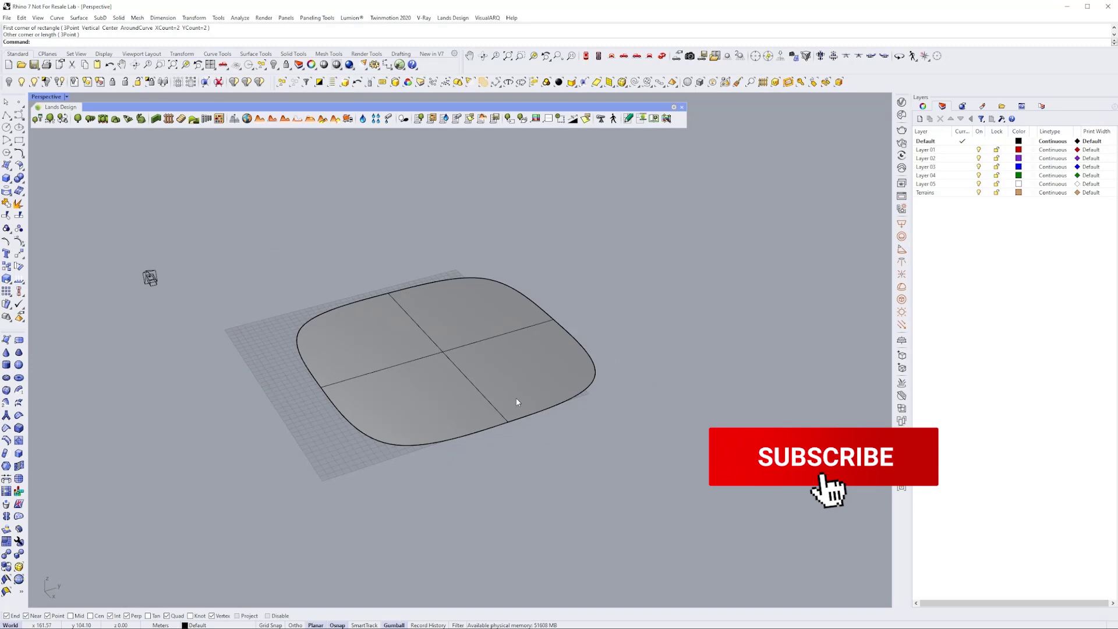
- Extrude the SubD plane's two front edges outward along the X axis to add a third row of faces
{"action": "left_click", "coordinate": [548, 409], "text": "shift"}
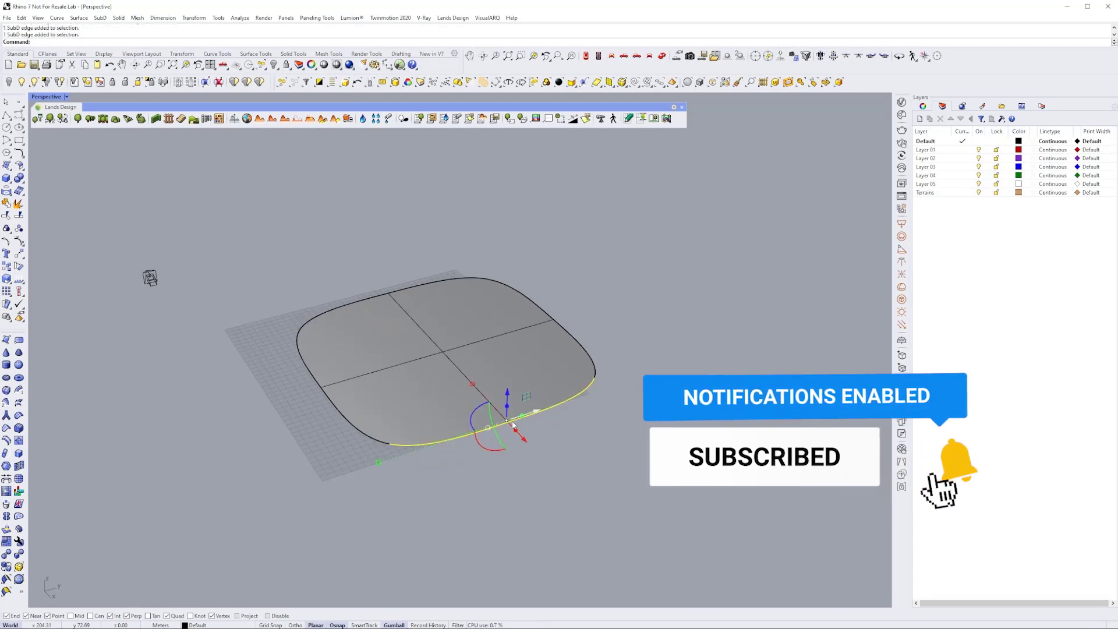
{"action": "left_click_drag", "start_coordinate": [526, 442], "coordinate": [592, 513]}
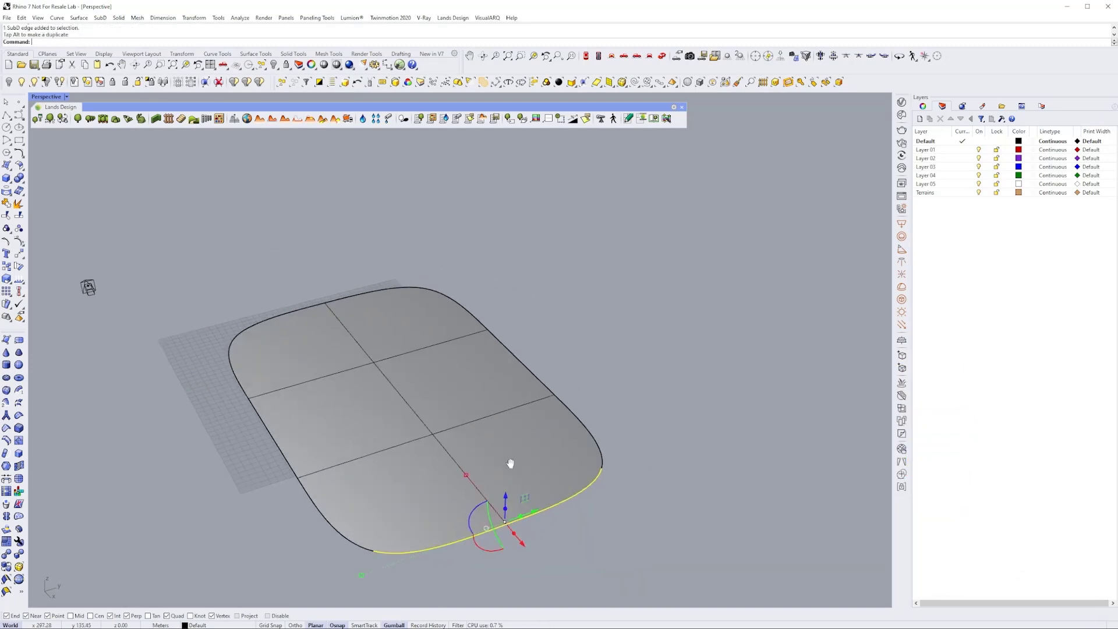
{"action": "key", "text": "Escape"}
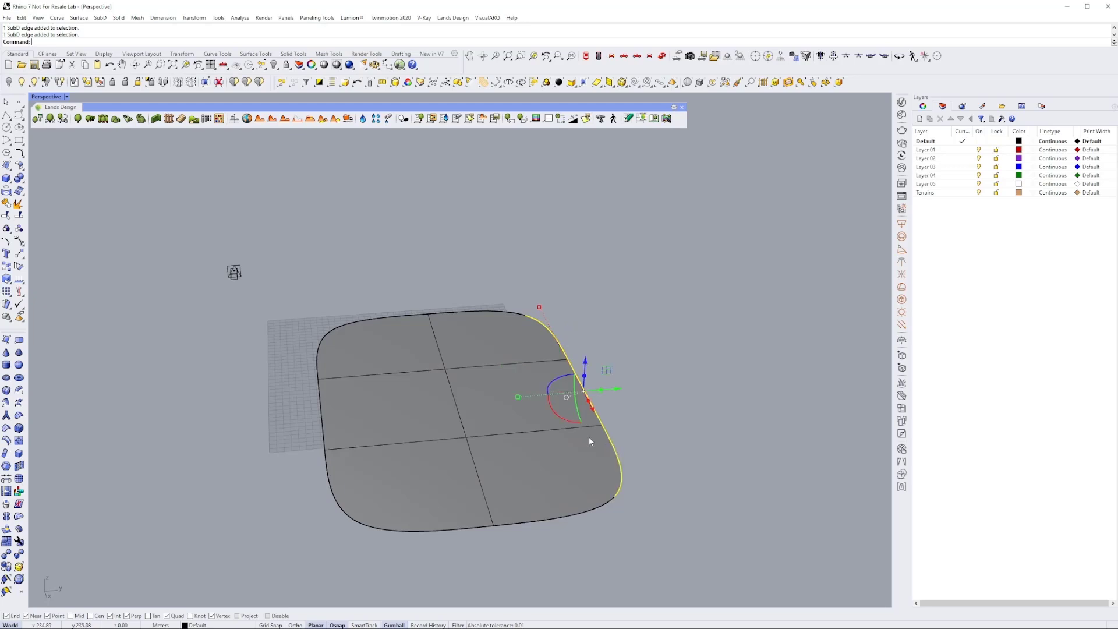
- Extrude the SubD's side edges outward along the Y axis into a third column of faces, and switch to flat display
{"action": "left_click_drag", "start_coordinate": [606, 393], "coordinate": [731, 390]}
{"action": "key", "text": "Tab"}
{"action": "right_click_drag", "start_coordinate": [582, 396], "coordinate": [440, 362]}
{"action": "key", "text": "Escape"}
- Raise the SubD's centre face vertically by about 107 m and compare the shape in smooth and flat display
{"action": "left_click", "coordinate": [446, 402], "text": "ctrl+shift"}
{"action": "left_click_drag", "start_coordinate": [434, 386], "coordinate": [435, 312]}
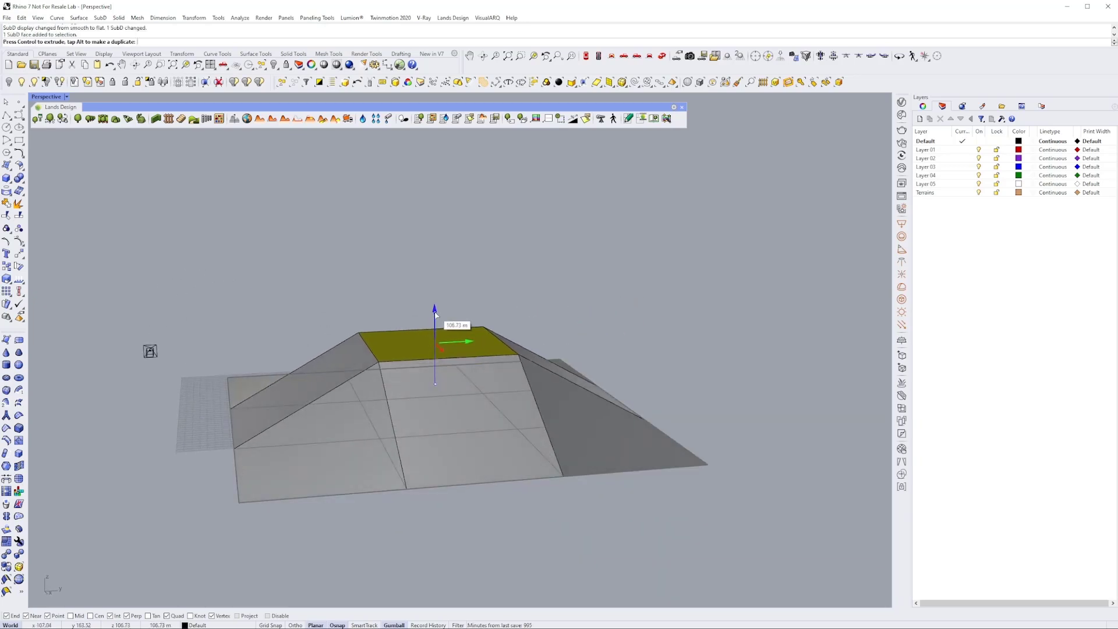
{"action": "key", "text": "Tab"}
{"action": "right_click_drag", "start_coordinate": [435, 309], "coordinate": [453, 358]}
{"action": "key", "text": "Tab"}
{"action": "key", "text": "Escape"}
{"action": "left_click", "coordinate": [441, 348]}
{"action": "key", "text": "Escape"}
- Extrude the raised centre face a short distance further upward to form a block on top of the hill
{"action": "left_click", "coordinate": [446, 339], "text": "ctrl+shift"}
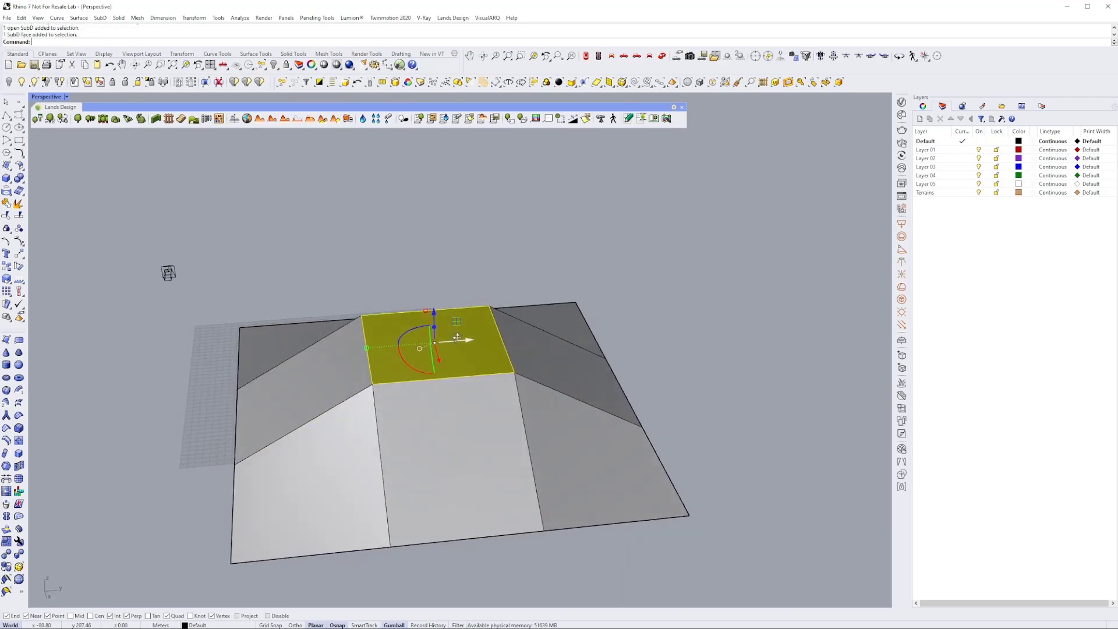
{"action": "left_click_drag", "start_coordinate": [436, 319], "coordinate": [441, 289]}
{"action": "key", "text": "Tab"}
{"action": "right_click_drag", "start_coordinate": [442, 291], "coordinate": [441, 336]}
{"action": "key", "text": "Tab"}
{"action": "key", "text": "Escape"}
- Scale the block's top face down uniformly to taper its sides, and check the form in smooth and flat display
{"action": "left_click", "coordinate": [437, 311], "text": "ctrl+shift"}
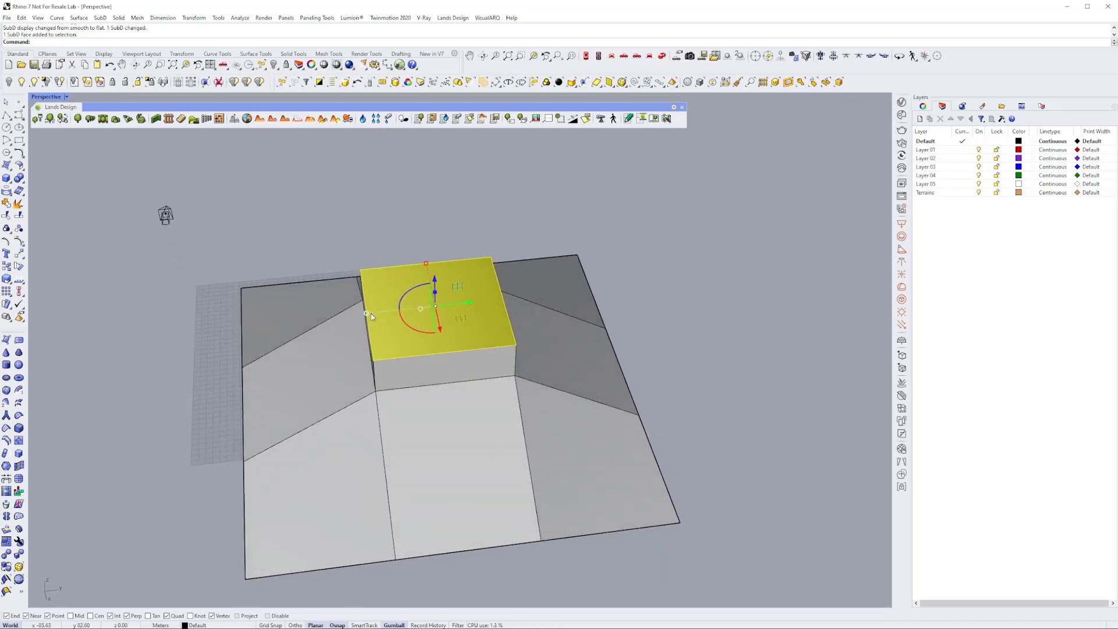
{"action": "left_click_drag", "start_coordinate": [372, 313], "coordinate": [393, 312], "text": "shift"}
{"action": "right_click_drag", "start_coordinate": [408, 356], "coordinate": [403, 300]}
{"action": "key", "text": "Tab"}
{"action": "key", "text": "Tab"}
{"action": "key", "text": "Tab"}
{"action": "key", "text": "Escape"}
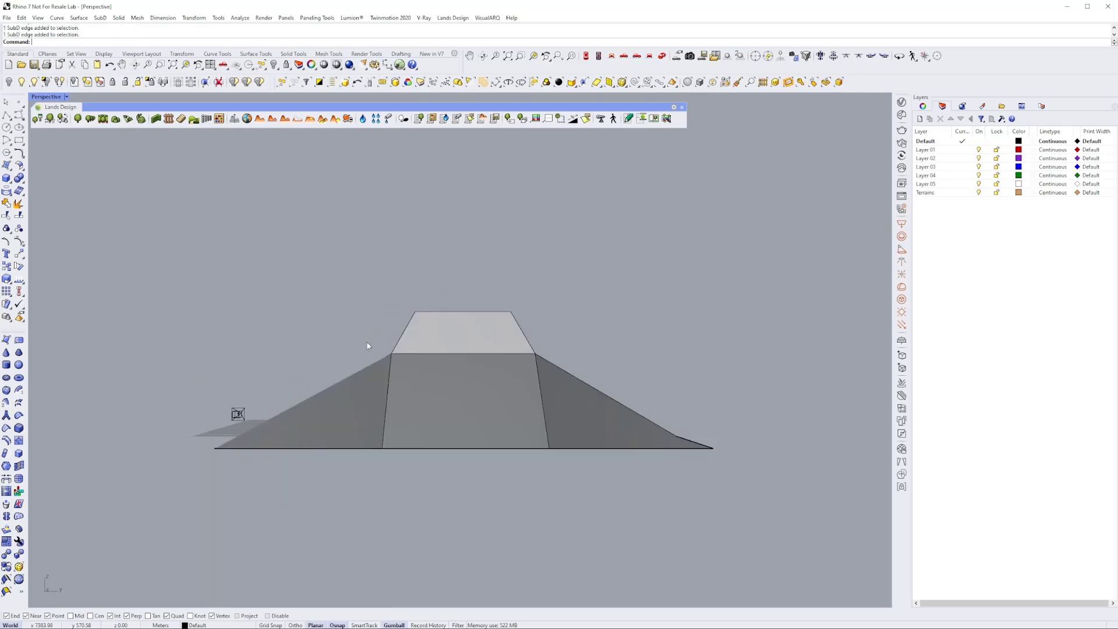
- Scale up the four-edge loop around the base of the hill's upper block to widen the slope
{"action": "right_click_drag", "start_coordinate": [594, 377], "coordinate": [510, 398]}
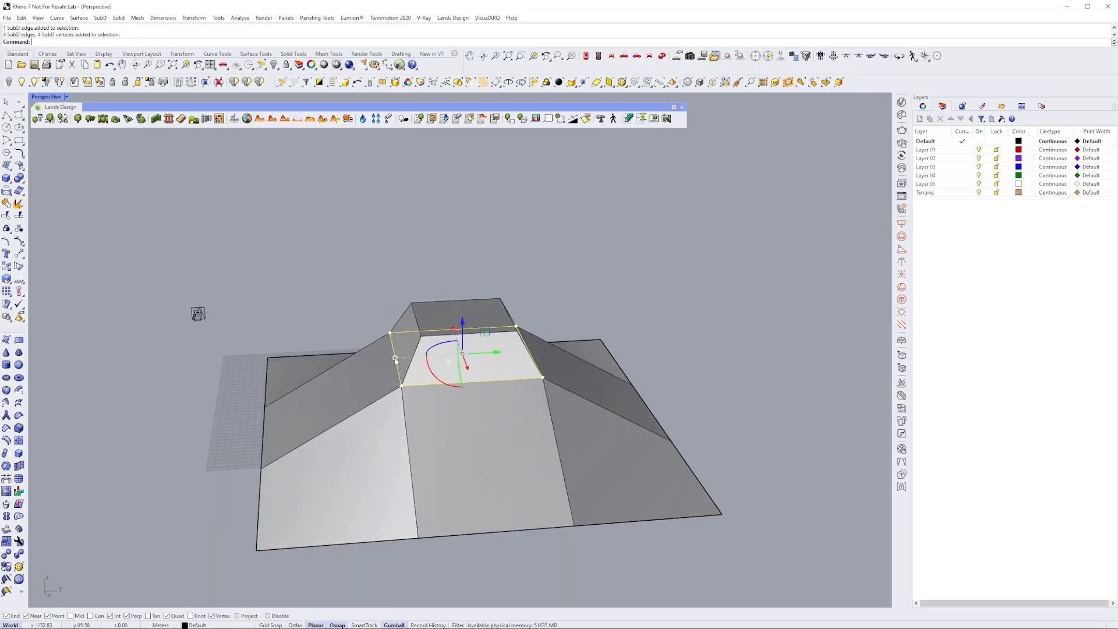
{"action": "left_click_drag", "start_coordinate": [395, 361], "coordinate": [379, 361], "text": "shift"}
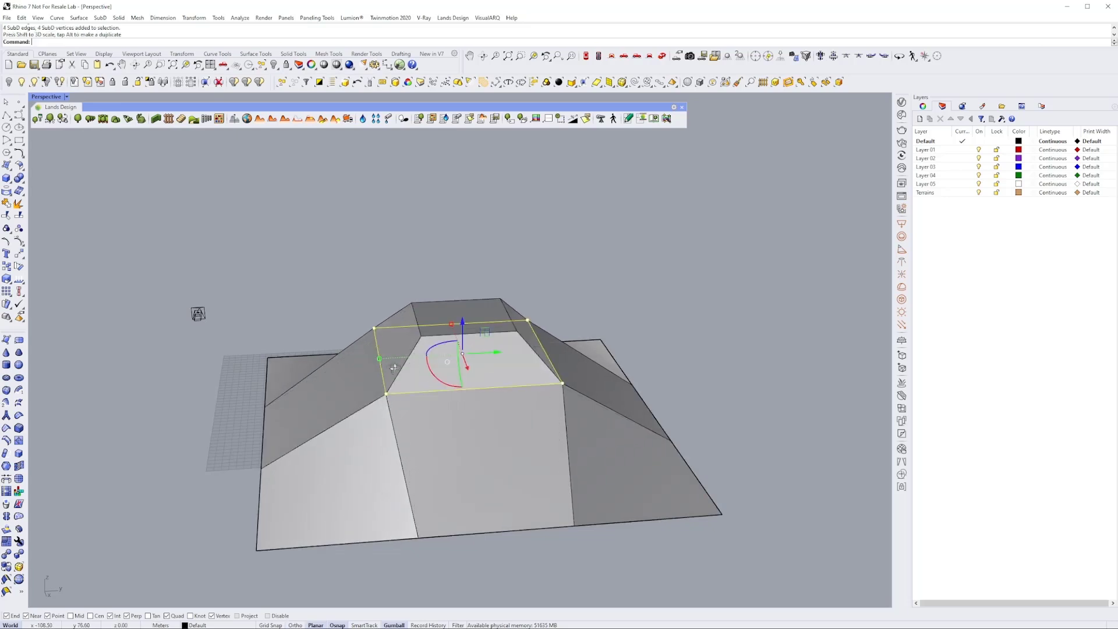
- Move the four-edge loop around the hill's upper block straight down and return the SubD to smooth display
{"action": "right_click_drag", "start_coordinate": [465, 366], "coordinate": [464, 334]}
{"action": "left_click_drag", "start_coordinate": [465, 328], "coordinate": [465, 360]}
{"action": "key", "text": "Tab"}
{"action": "right_click_drag", "start_coordinate": [350, 372], "coordinate": [417, 411]}
- Contour the whole hill SubD vertically at 1 m spacing and deselect the resulting curves
{"action": "left_click", "coordinate": [415, 414]}
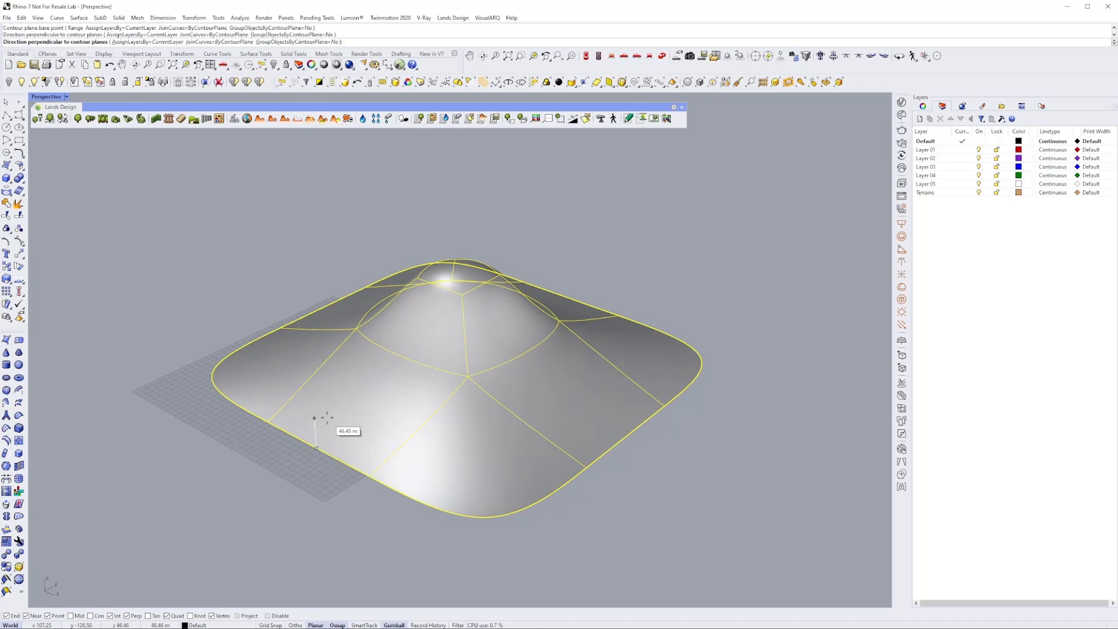
{"action": "key", "text": "Return"}
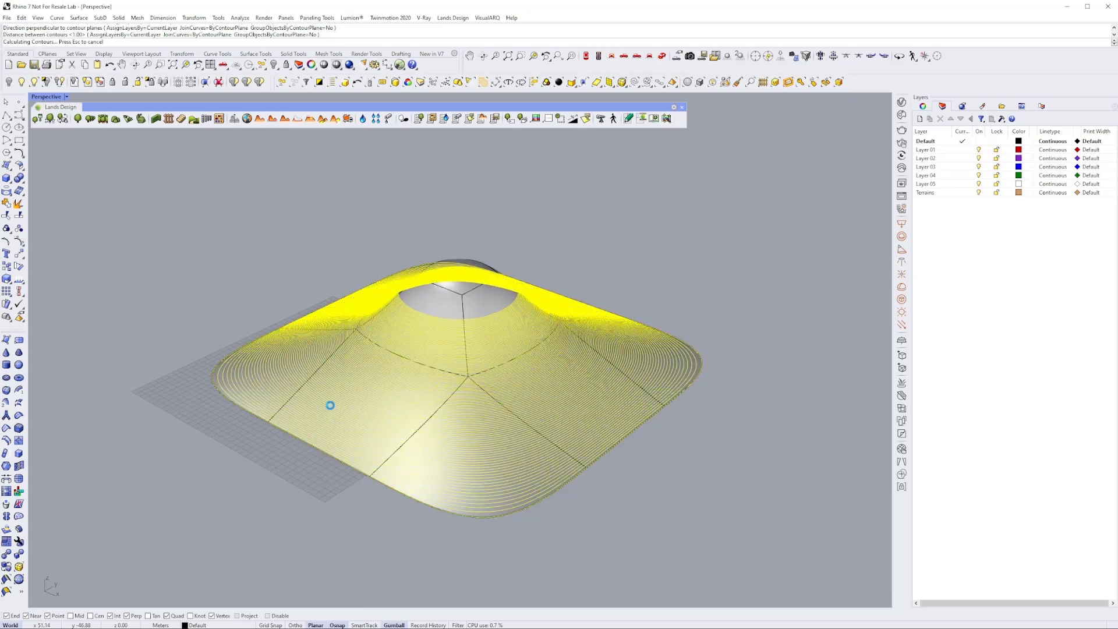
{"action": "left_click", "coordinate": [58, 372]}
- Select the hill SubD beneath the contour curves and hide it
{"action": "right_click_drag", "start_coordinate": [58, 373], "coordinate": [67, 396]}
{"action": "scroll", "coordinate": [447, 318], "scroll_direction": "up", "scroll_amount": 8}
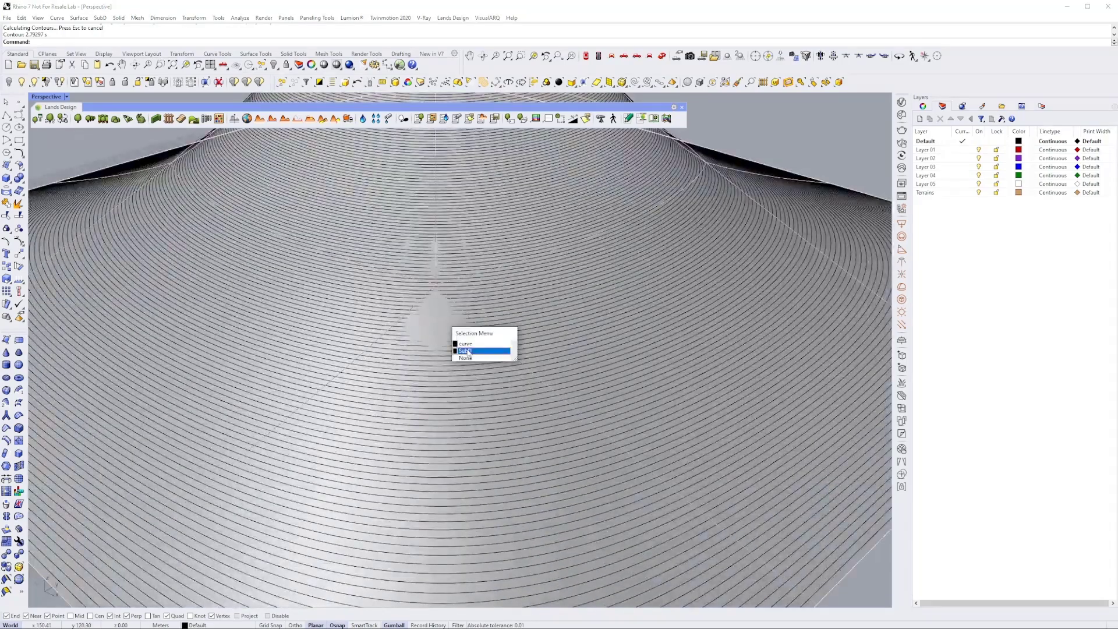
{"action": "left_click", "coordinate": [465, 351]}
{"action": "left_click", "coordinate": [9, 82]}
{"action": "scroll", "coordinate": [307, 302], "scroll_direction": "down", "scroll_amount": 8}
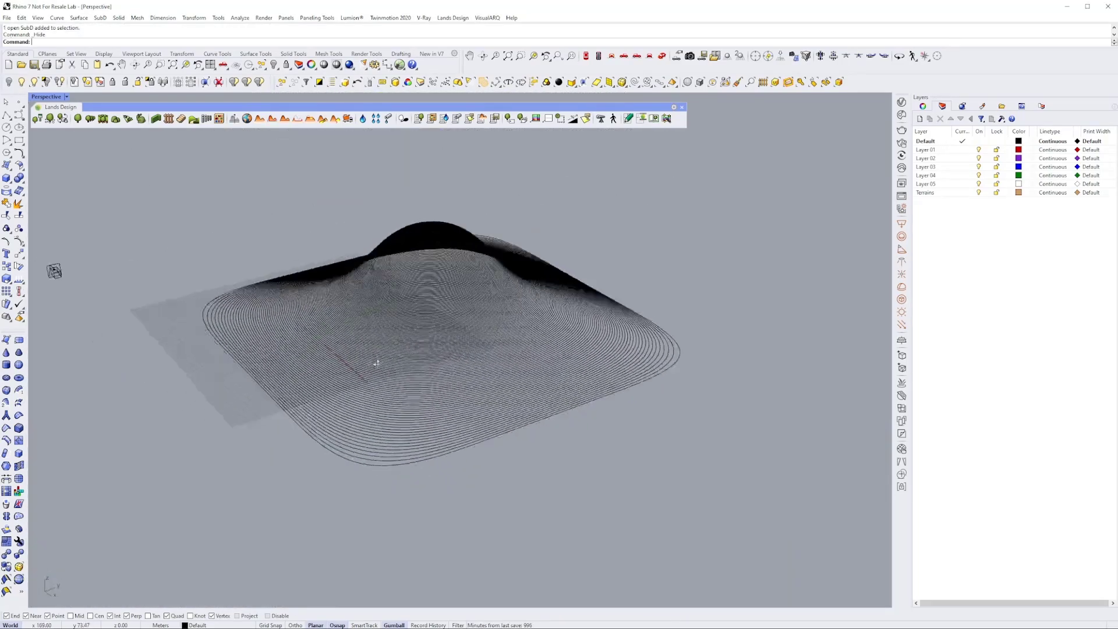
{"action": "right_click_drag", "start_coordinate": [404, 342], "coordinate": [407, 373]}
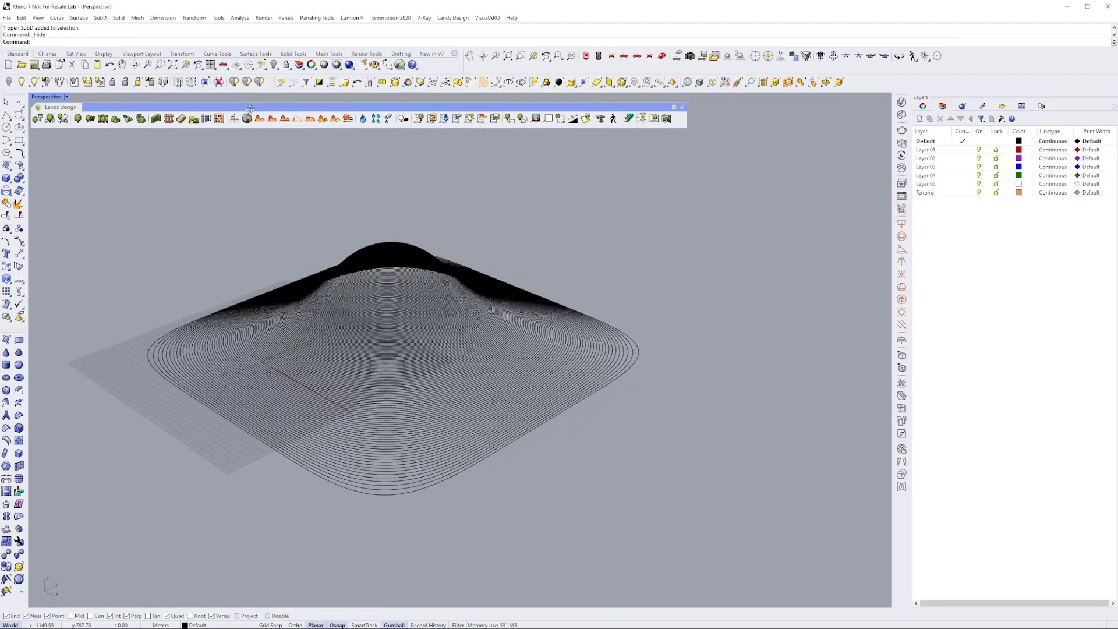
- Insert a gridded terrain from all the contour curves, with 5.00 cell sizes, smoothing, simplification and an 18.29 base height
{"action": "left_click", "coordinate": [259, 120]}
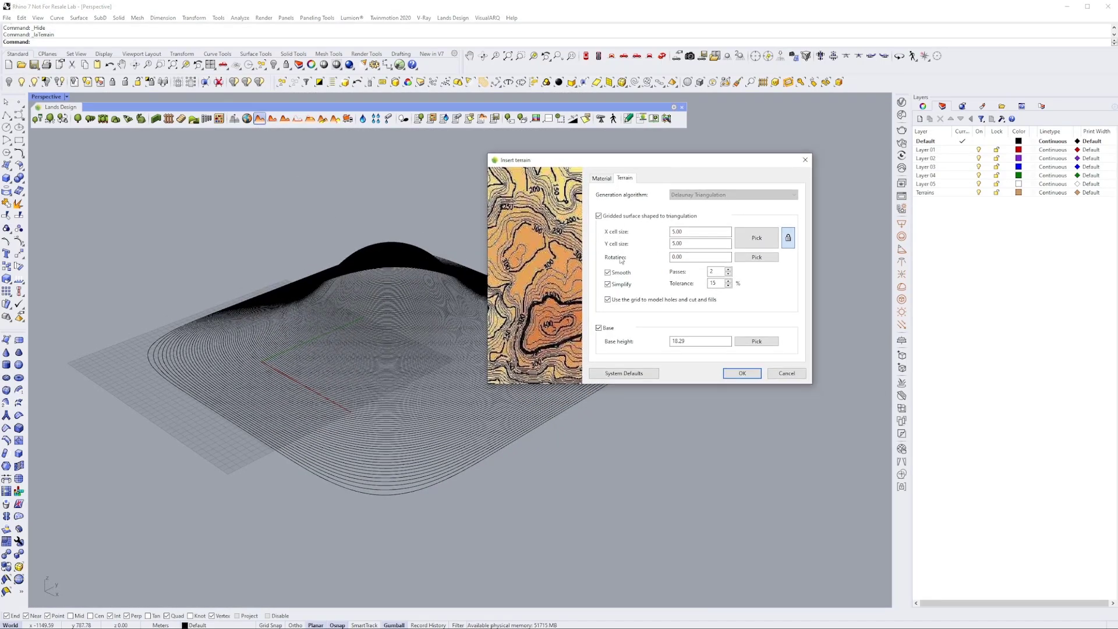
{"action": "left_click", "coordinate": [741, 373]}
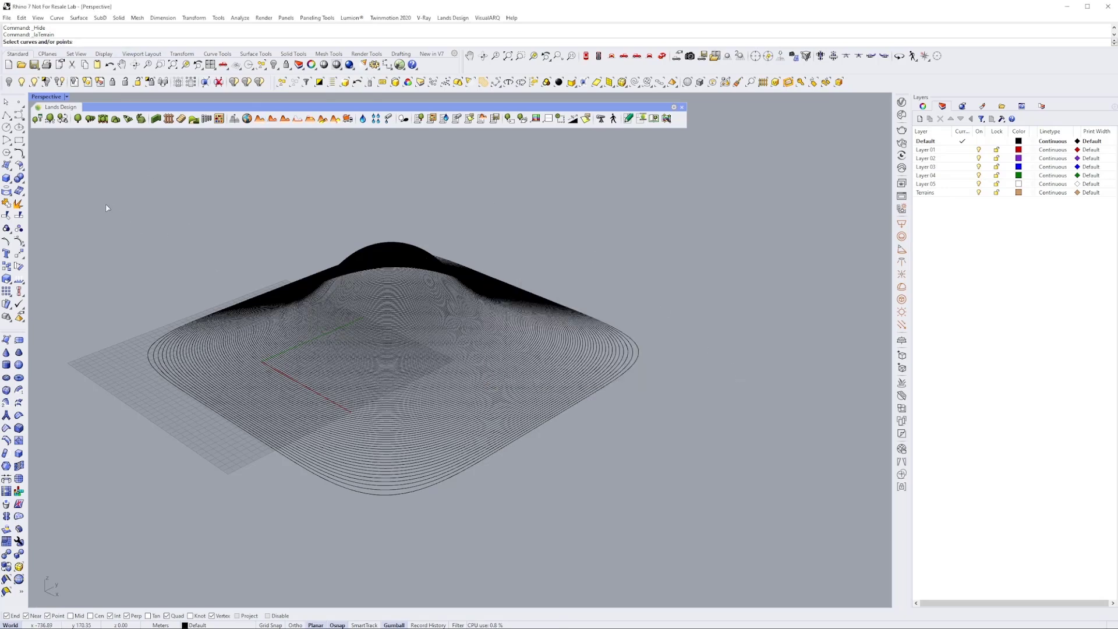
{"action": "left_click_drag", "start_coordinate": [106, 203], "coordinate": [656, 485]}
{"action": "left_click_drag", "start_coordinate": [693, 535], "coordinate": [693, 535]}
{"action": "key", "text": "Return"}
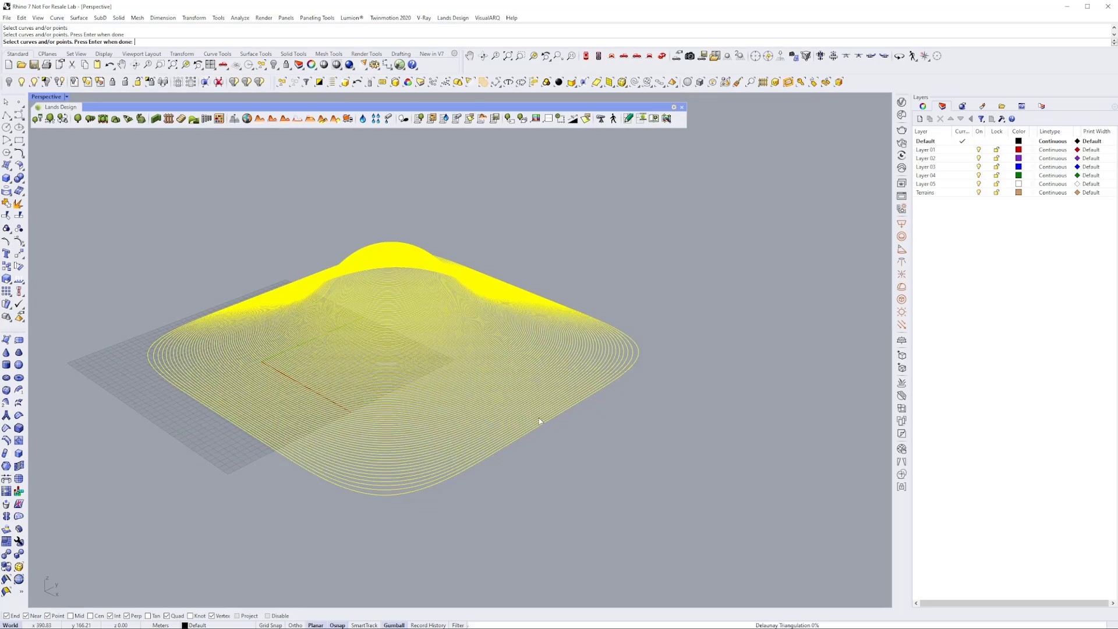
- Inspect the terrain's mesh around the hilltop, and undo the terrain insertion
{"action": "right_click_drag", "start_coordinate": [475, 374], "coordinate": [232, 294]}
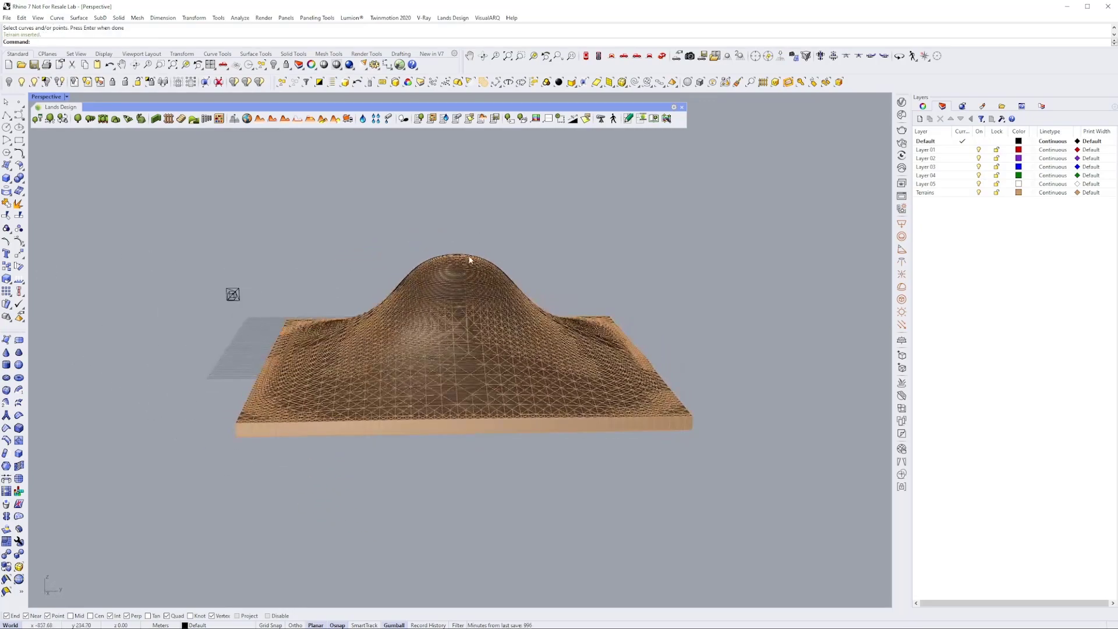
{"action": "scroll", "coordinate": [402, 282], "scroll_direction": "up", "scroll_amount": 8}
{"action": "scroll", "coordinate": [402, 282], "scroll_direction": "down", "scroll_amount": 8}
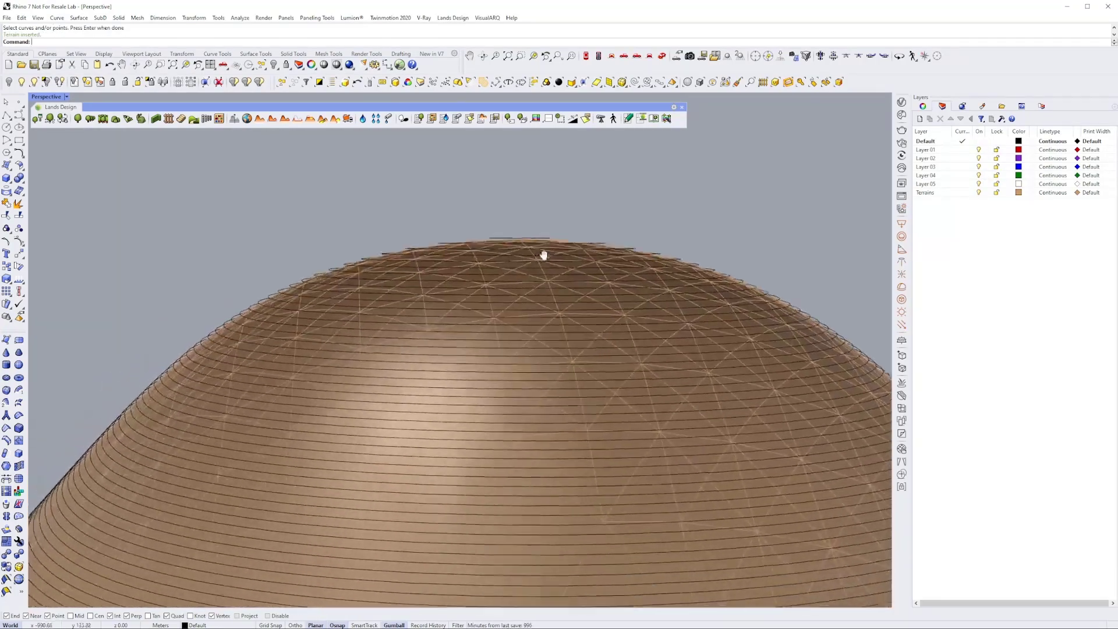
{"action": "scroll", "coordinate": [407, 294], "scroll_direction": "down", "scroll_amount": 10}
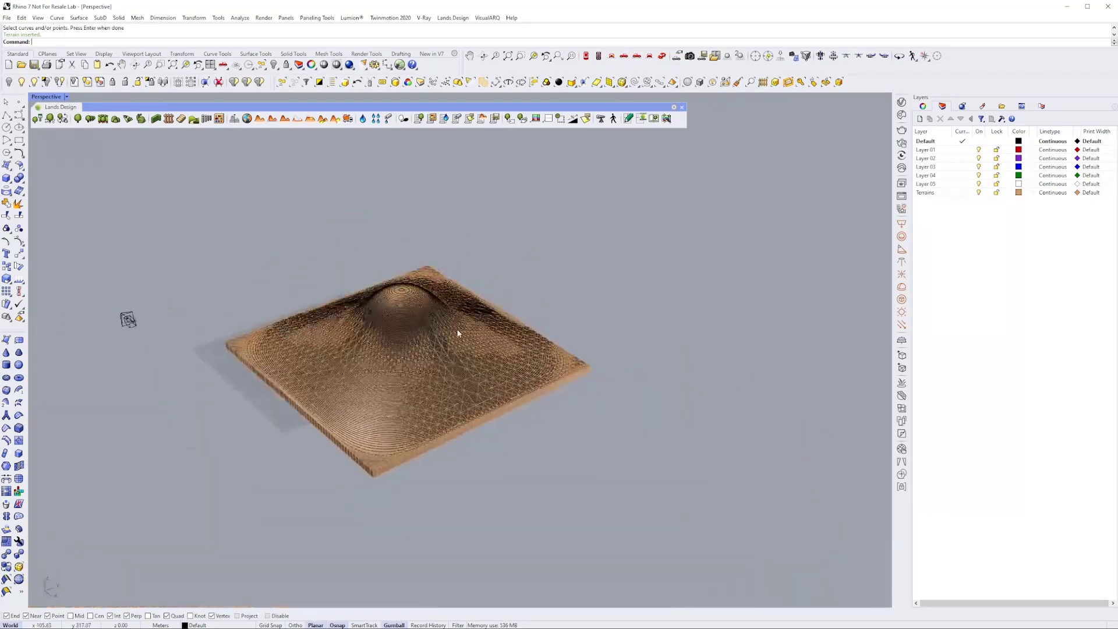
{"action": "key", "text": "ctrl+z"}
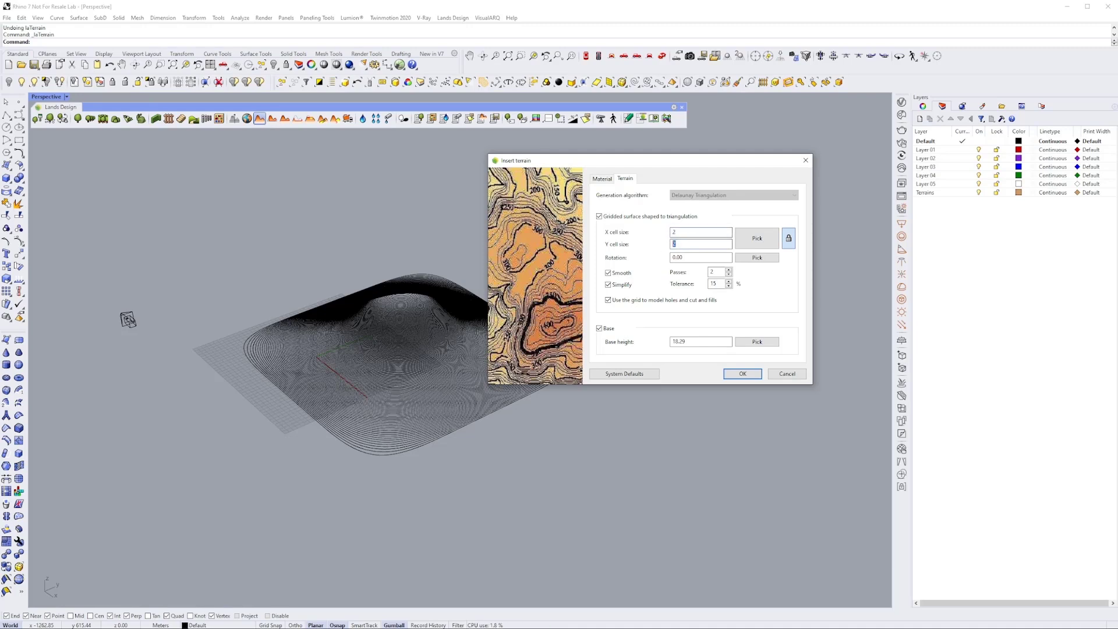
- Insert the terrain from all the contour curves with a cell size of 2, and examine the mesh at the hilltop
{"action": "left_click", "coordinate": [741, 374]}
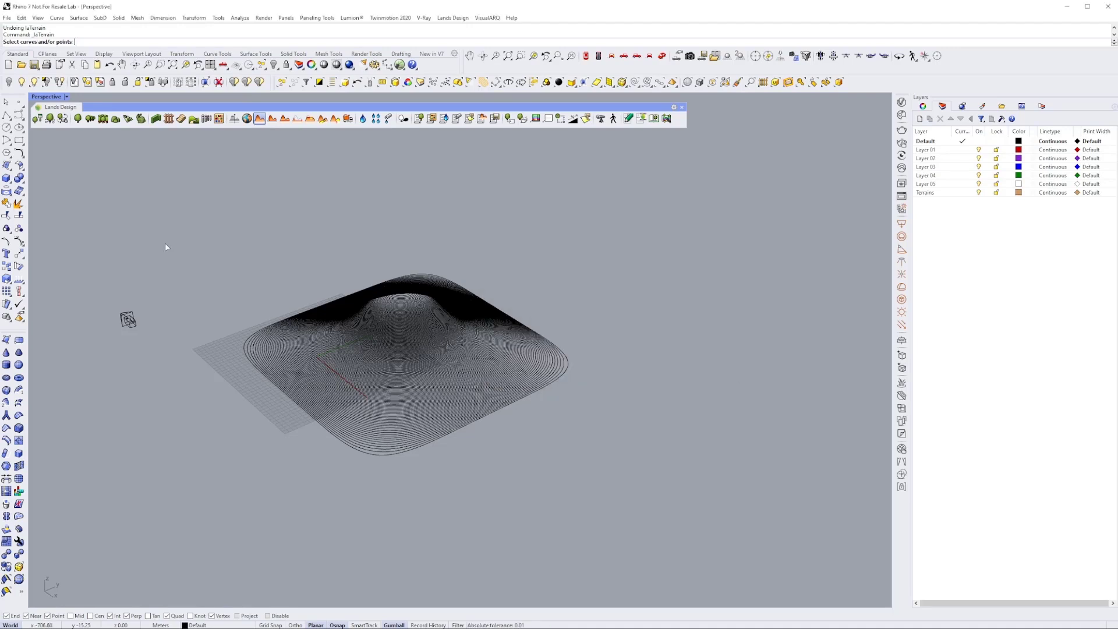
{"action": "left_click_drag", "start_coordinate": [165, 243], "coordinate": [540, 448]}
{"action": "key", "text": "Return"}
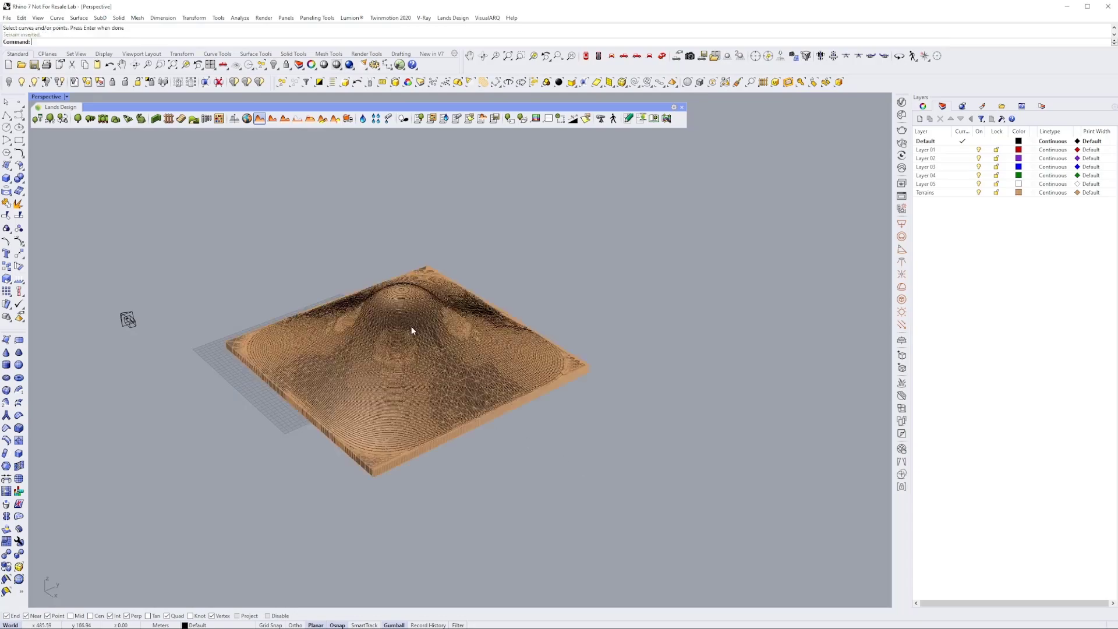
{"action": "scroll", "coordinate": [402, 329], "scroll_direction": "up", "scroll_amount": 10}
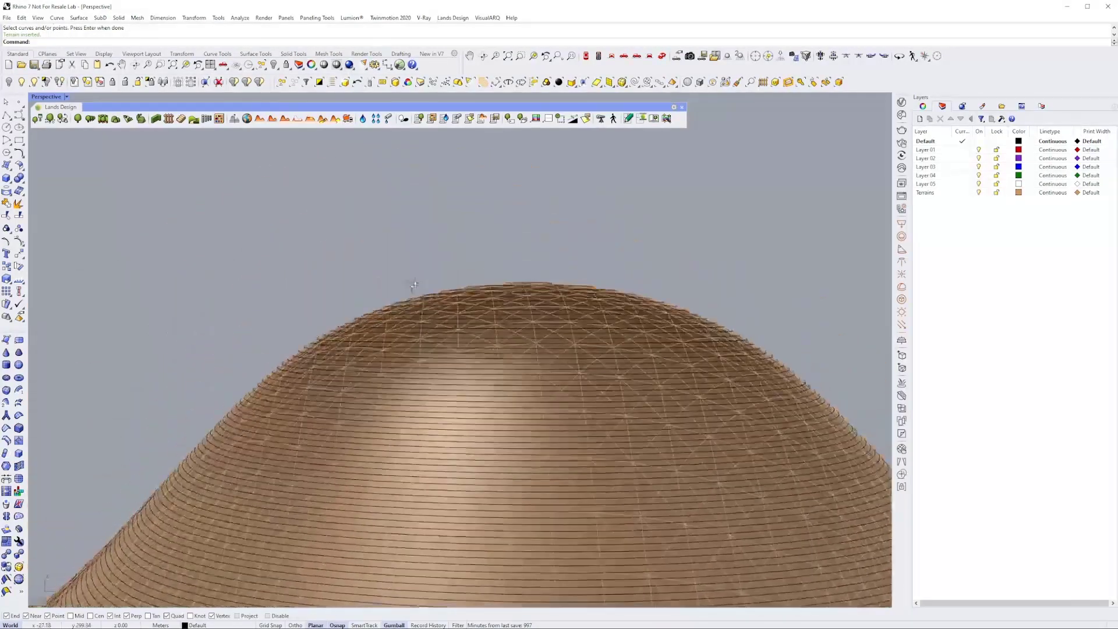
{"action": "scroll", "coordinate": [409, 298], "scroll_direction": "up", "scroll_amount": 5}
{"action": "right_click_drag", "start_coordinate": [389, 332], "coordinate": [394, 227], "text": "shift"}
{"action": "scroll", "coordinate": [399, 305], "scroll_direction": "down", "scroll_amount": 5}
{"action": "scroll", "coordinate": [400, 309], "scroll_direction": "down", "scroll_amount": 10}
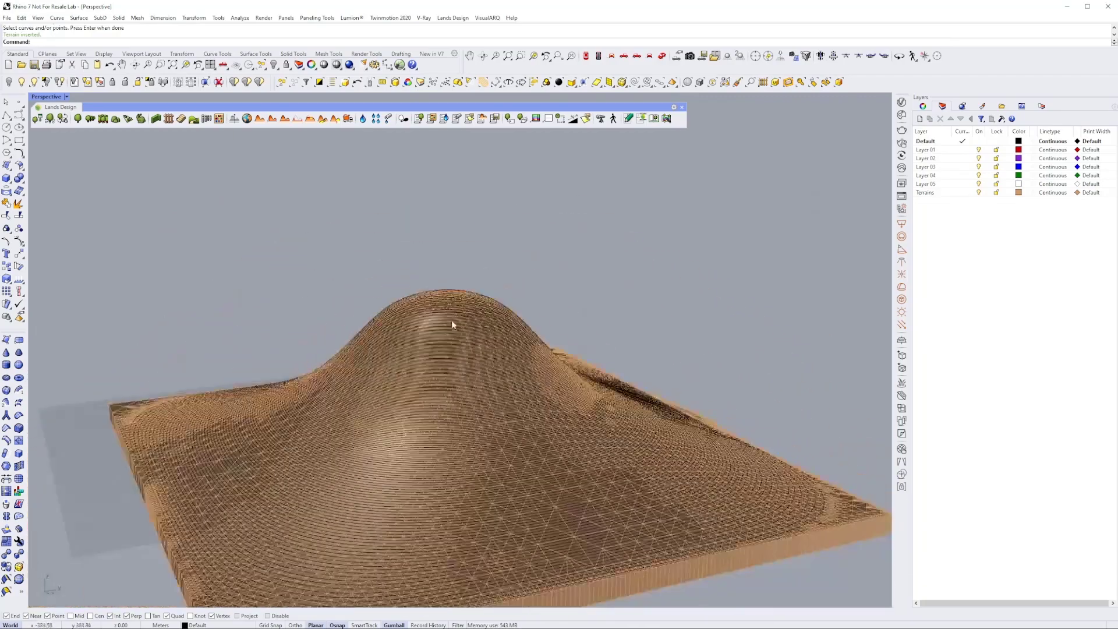
- Clear the terrain and contours, and draw a large SubD plane with 7 by 7 faces from near the grid's corner
{"action": "left_click", "coordinate": [473, 329]}
{"action": "key", "text": "Delete"}
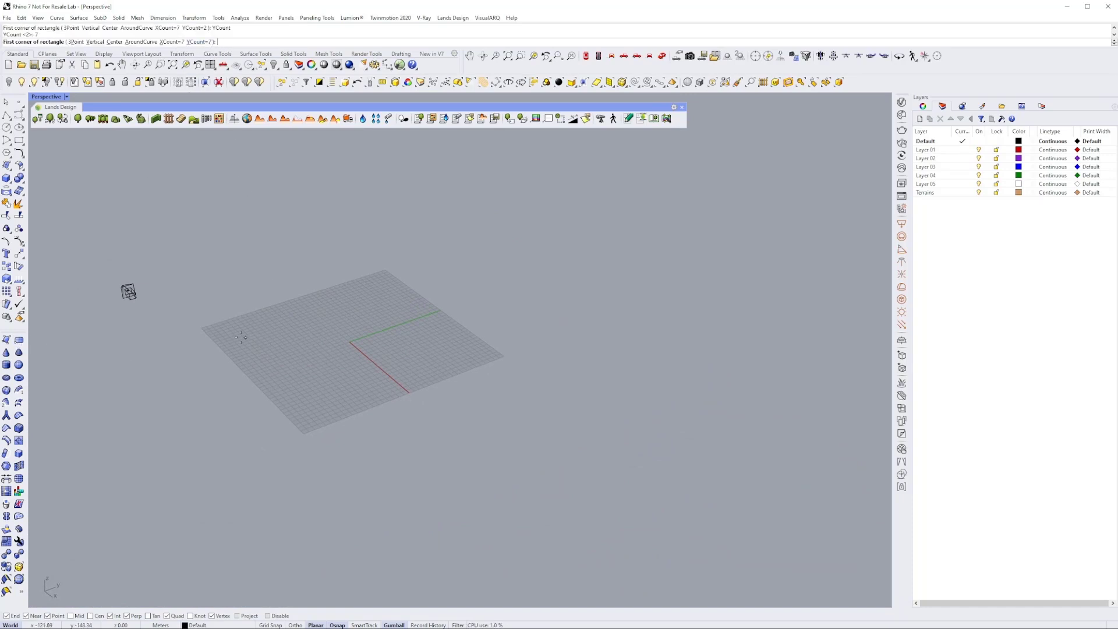
{"action": "left_click", "coordinate": [212, 324]}
{"action": "scroll", "coordinate": [212, 324], "scroll_direction": "down", "scroll_amount": 4}
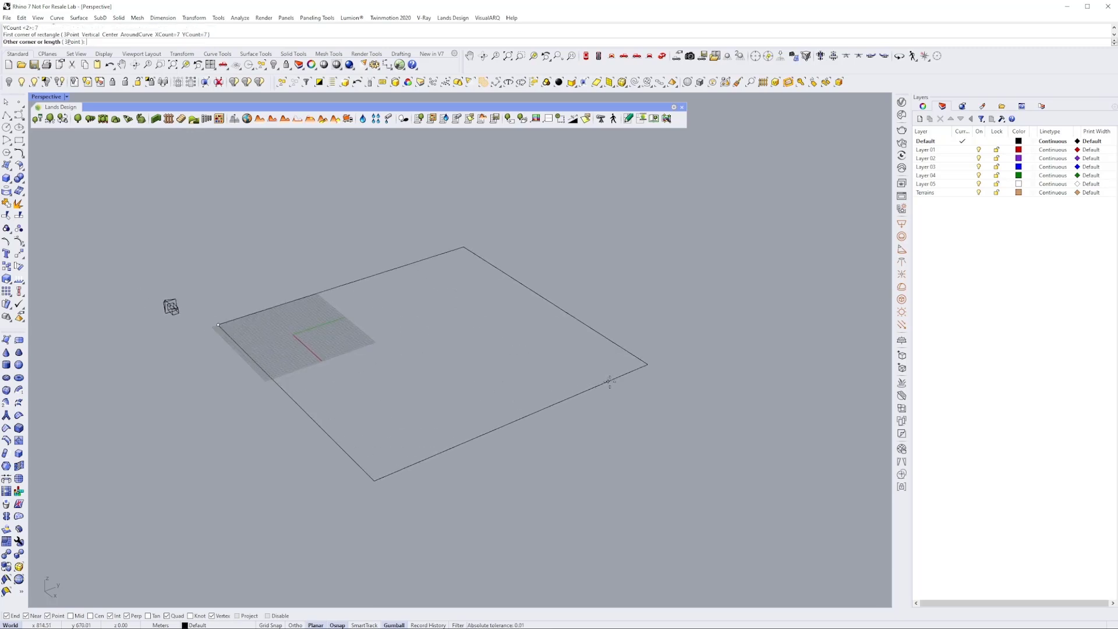
{"action": "left_click", "coordinate": [677, 371]}
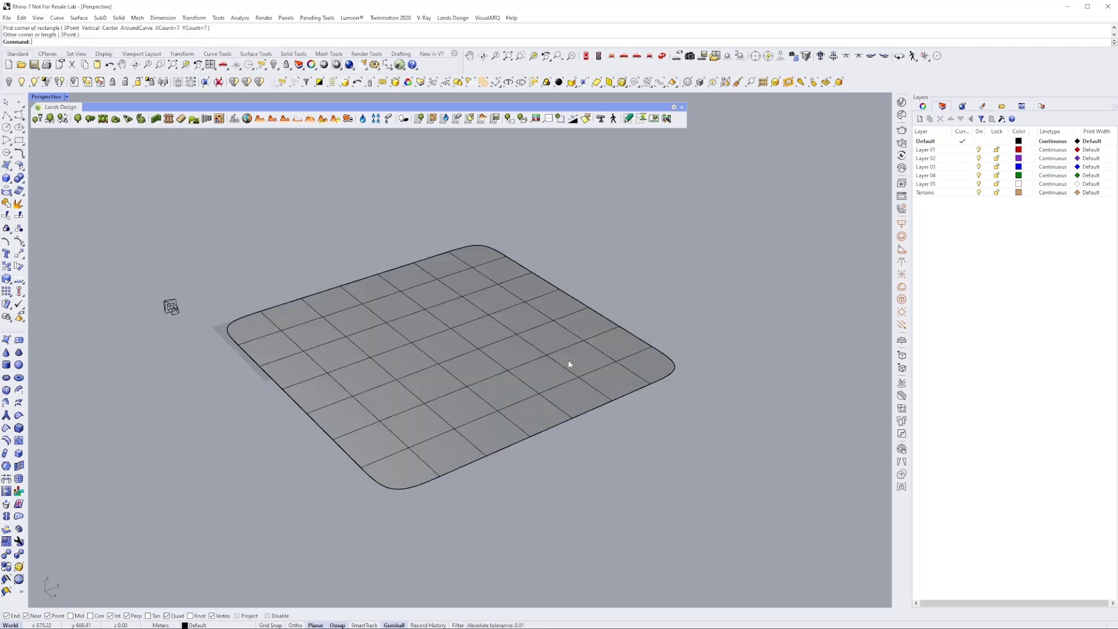
- Raise a 2 by 2 block of faces near the plane's first corner, and its centre vertex, to form a peaked hill
{"action": "scroll", "coordinate": [317, 335], "scroll_direction": "up", "scroll_amount": 2}
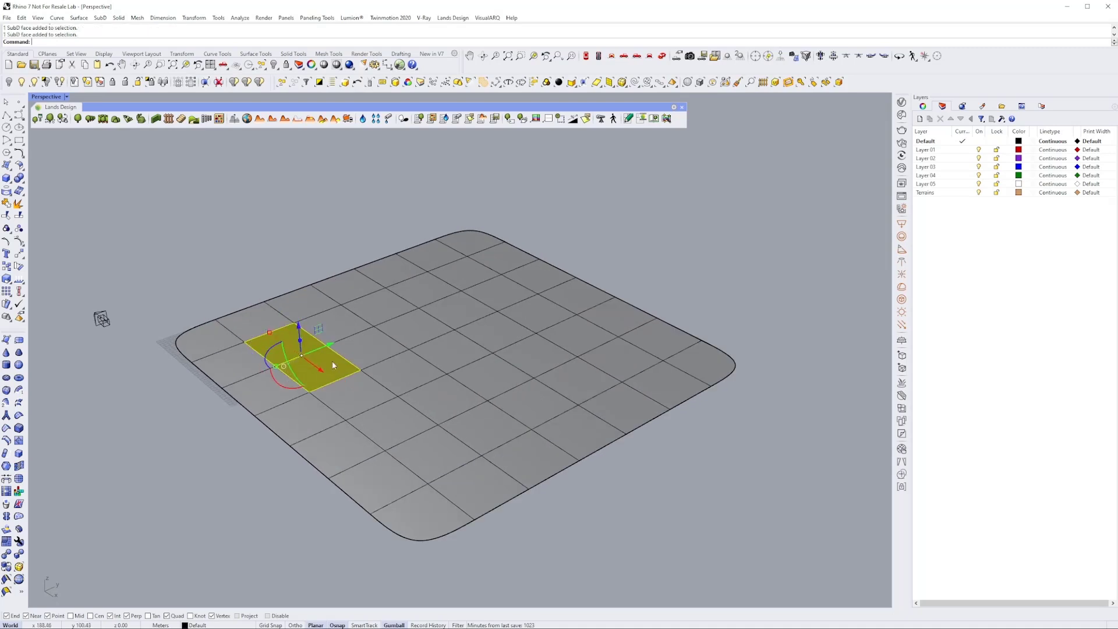
{"action": "right_click_drag", "start_coordinate": [358, 353], "coordinate": [346, 338]}
{"action": "scroll", "coordinate": [353, 334], "scroll_direction": "up", "scroll_amount": 8}
{"action": "left_click", "coordinate": [352, 332], "text": "ctrl+shift"}
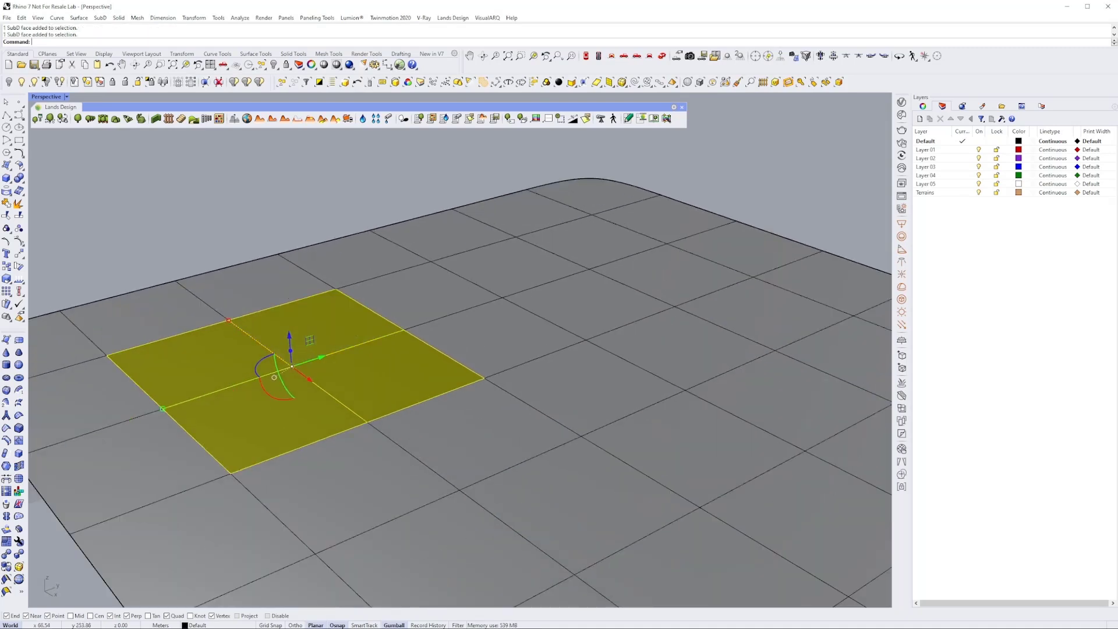
{"action": "scroll", "coordinate": [350, 328], "scroll_direction": "down", "scroll_amount": 6}
{"action": "left_click_drag", "start_coordinate": [318, 319], "coordinate": [315, 261]}
{"action": "key", "text": "Escape"}
{"action": "key", "text": "Escape"}
{"action": "scroll", "coordinate": [399, 312], "scroll_direction": "up", "scroll_amount": 4}
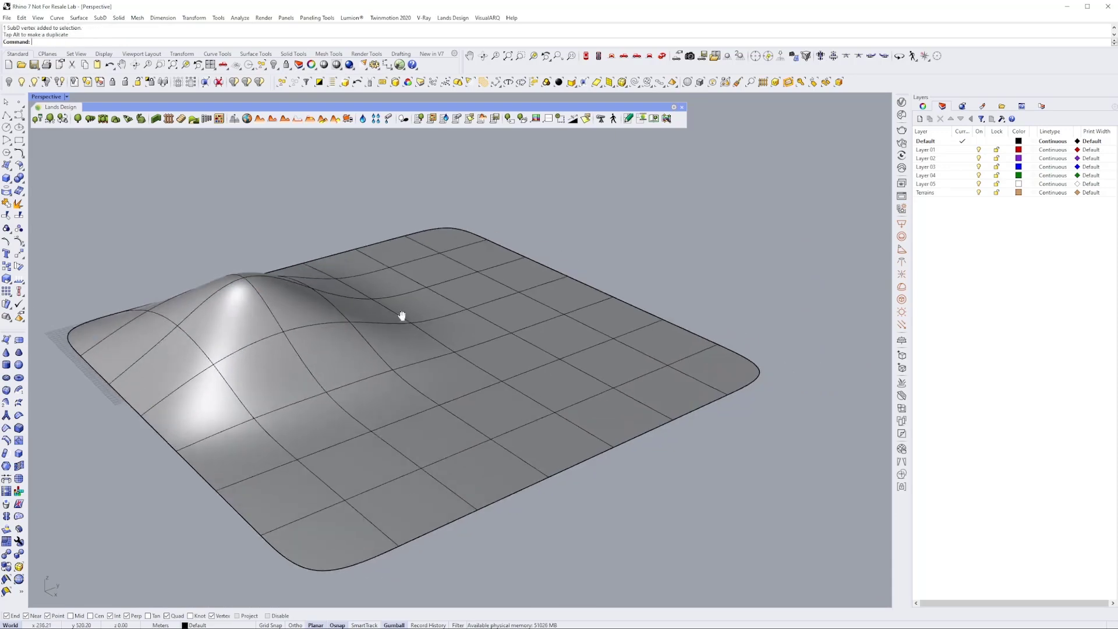
- Raise a single face near the opposite side of the plane to form a second, lower hill
{"action": "right_click_drag", "start_coordinate": [377, 315], "coordinate": [400, 327]}
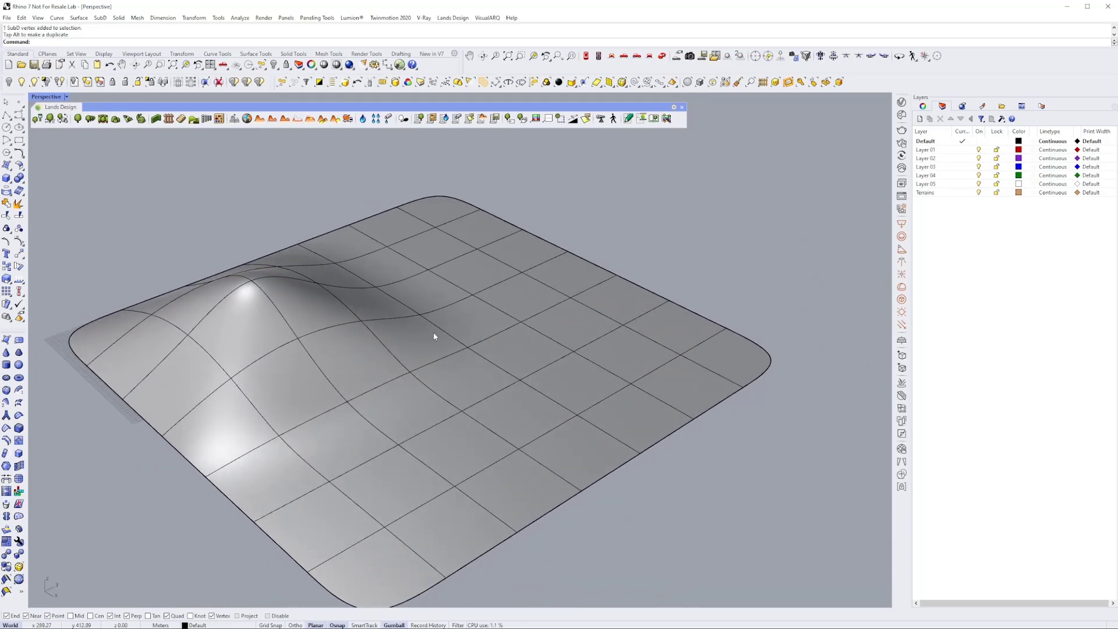
{"action": "left_click", "coordinate": [634, 354], "text": "ctrl+shift"}
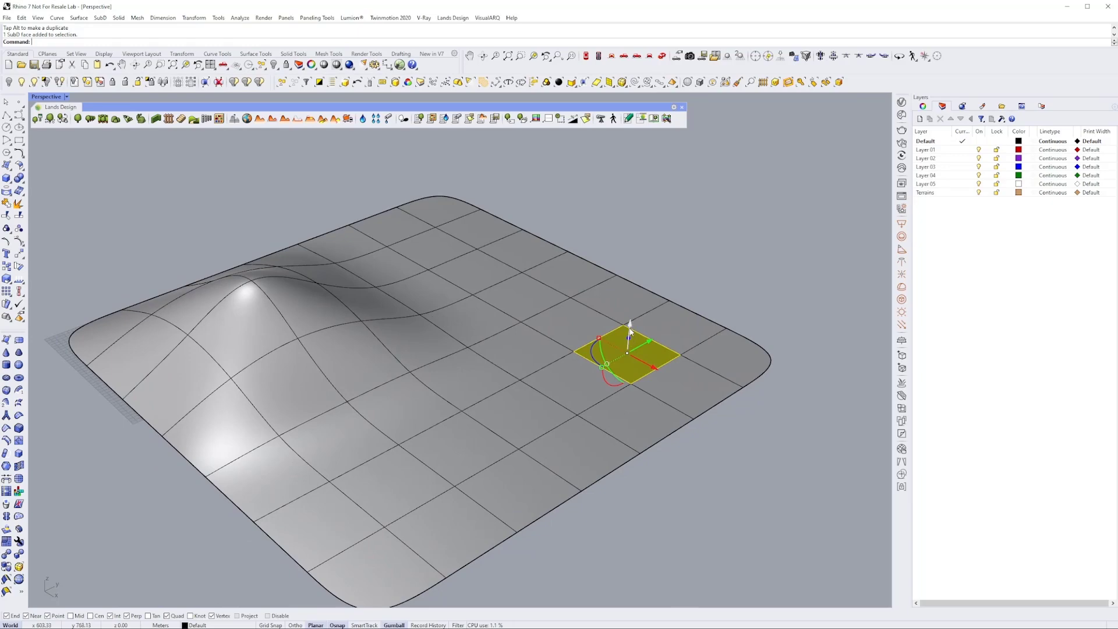
{"action": "left_click_drag", "start_coordinate": [628, 335], "coordinate": [637, 276]}
{"action": "right_click_drag", "start_coordinate": [495, 318], "coordinate": [369, 341]}
{"action": "key", "text": "Escape"}
- Lower a row of adjacent faces between the plane's flat corner and the second hill
{"action": "left_click", "coordinate": [340, 375], "text": "ctrl+shift"}
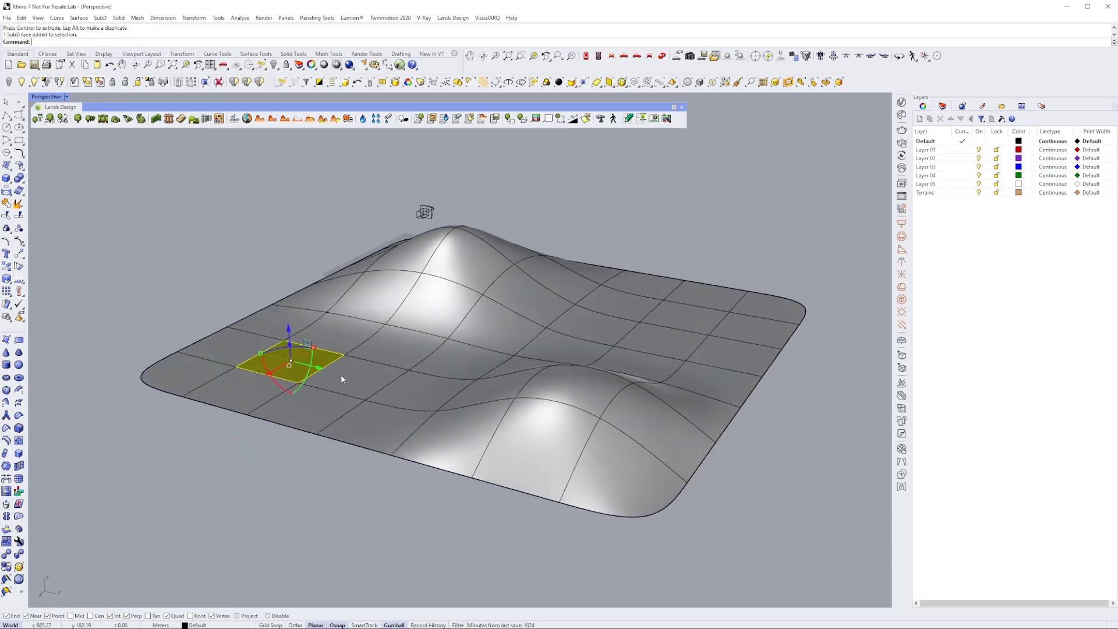
{"action": "left_click", "coordinate": [383, 367], "text": "ctrl+shift"}
{"action": "left_click_drag", "start_coordinate": [319, 341], "coordinate": [329, 358]}
{"action": "key", "text": "Escape"}
- Lower the border section at the flat corner beside the first hill
{"action": "right_click_drag", "start_coordinate": [326, 352], "coordinate": [373, 337]}
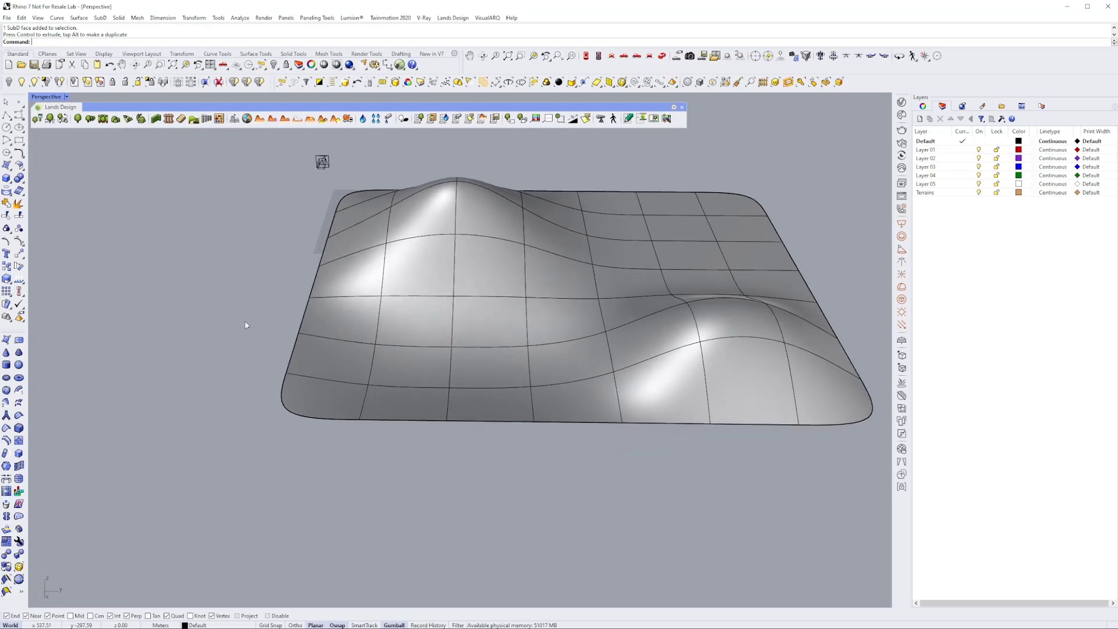
{"action": "left_click_drag", "start_coordinate": [246, 324], "coordinate": [322, 436], "text": "ctrl+shift"}
{"action": "right_click_drag", "start_coordinate": [324, 436], "coordinate": [277, 416]}
{"action": "left_click_drag", "start_coordinate": [285, 344], "coordinate": [286, 367]}
{"action": "right_click_drag", "start_coordinate": [287, 367], "coordinate": [208, 300]}
{"action": "key", "text": "Escape"}
- Lower two border edges between the lowered corner and the second hill
{"action": "scroll", "coordinate": [377, 361], "scroll_direction": "down", "scroll_amount": 4}
{"action": "left_click_drag", "start_coordinate": [269, 372], "coordinate": [269, 374]}
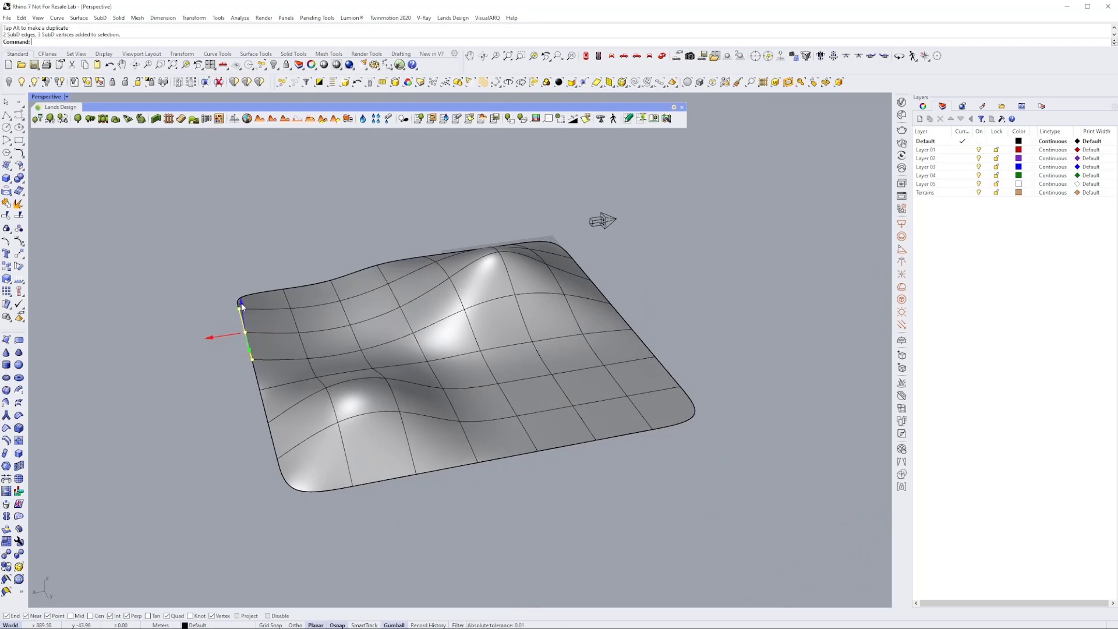
{"action": "left_click_drag", "start_coordinate": [241, 306], "coordinate": [242, 318]}
{"action": "right_click_drag", "start_coordinate": [225, 344], "coordinate": [289, 323]}
{"action": "right_click_drag", "start_coordinate": [289, 322], "coordinate": [508, 442], "text": "shift"}
{"action": "key", "text": "Escape"}
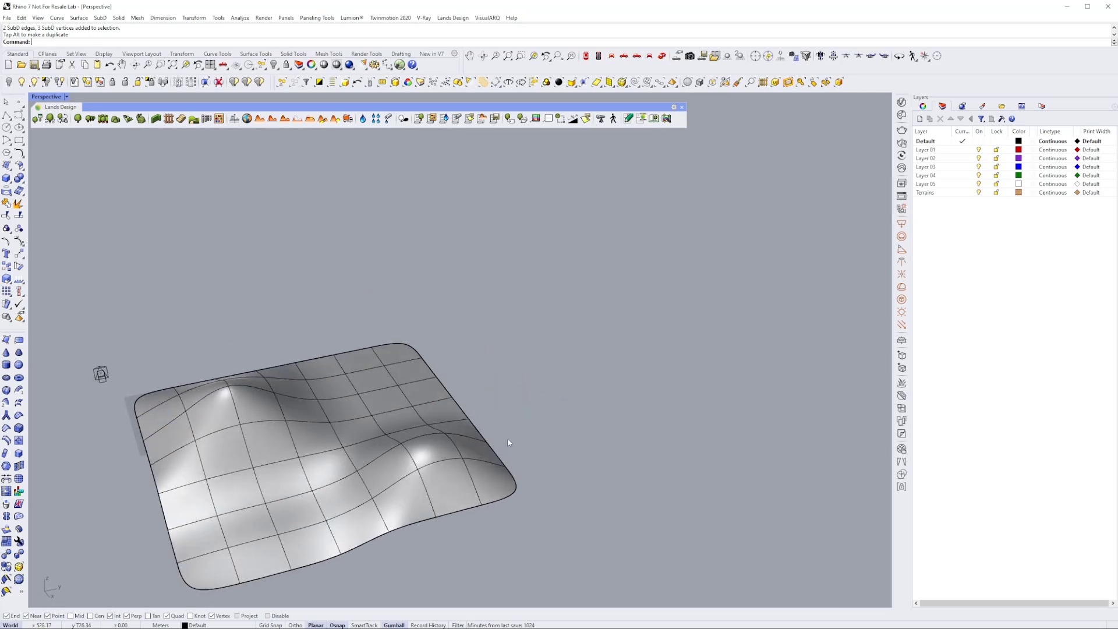
- Lower the four-face area with its border vertices at the flat corner behind the second hill
{"action": "left_click_drag", "start_coordinate": [460, 401], "coordinate": [460, 400]}
{"action": "right_click_drag", "start_coordinate": [459, 399], "coordinate": [413, 348]}
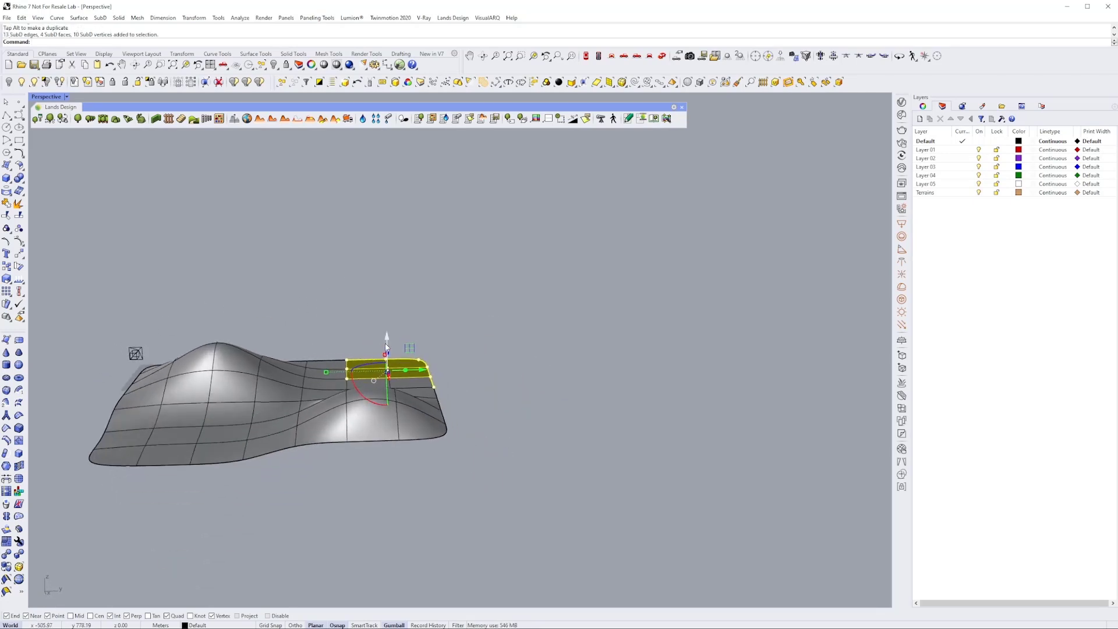
{"action": "left_click_drag", "start_coordinate": [388, 340], "coordinate": [388, 350]}
{"action": "right_click_drag", "start_coordinate": [388, 352], "coordinate": [392, 376]}
{"action": "key", "text": "Escape"}
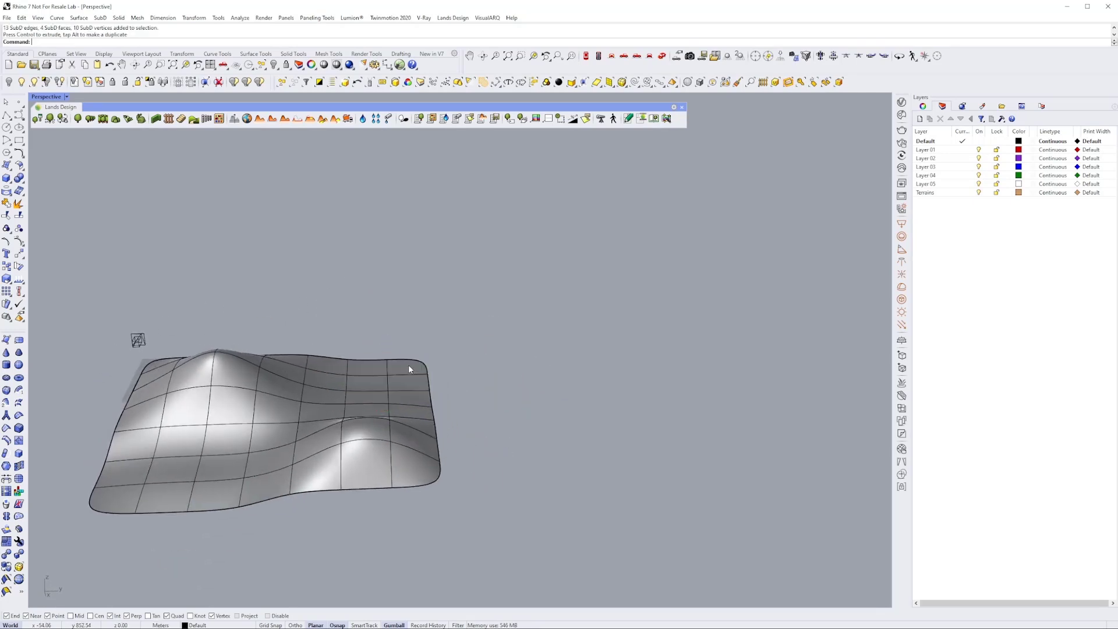
- Lower the single face at the corner behind the second hill a little further
{"action": "left_click", "coordinate": [407, 365], "text": "ctrl+shift"}
{"action": "left_click_drag", "start_coordinate": [407, 336], "coordinate": [408, 344]}
{"action": "key", "text": "Escape"}
{"action": "scroll", "coordinate": [315, 356], "scroll_direction": "up", "scroll_amount": 5}
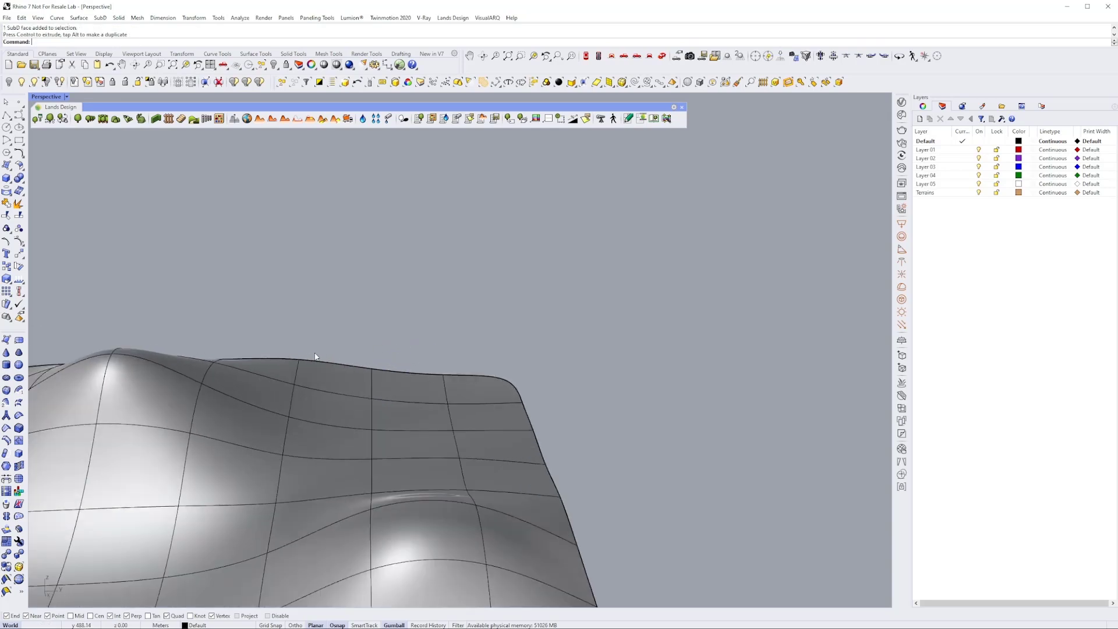
{"action": "left_click_drag", "start_coordinate": [334, 341], "coordinate": [301, 350]}
{"action": "key", "text": "Escape"}
{"action": "scroll", "coordinate": [300, 348], "scroll_direction": "down", "scroll_amount": 5}
- Check the SubD in flat display, select the first hill's peak vertex, and return to smooth display
{"action": "right_click_drag", "start_coordinate": [309, 342], "coordinate": [358, 340]}
{"action": "scroll", "coordinate": [359, 342], "scroll_direction": "up", "scroll_amount": 2}
{"action": "key", "text": "Tab"}
{"action": "right_click_drag", "start_coordinate": [430, 354], "coordinate": [417, 378]}
{"action": "key", "text": "Escape"}
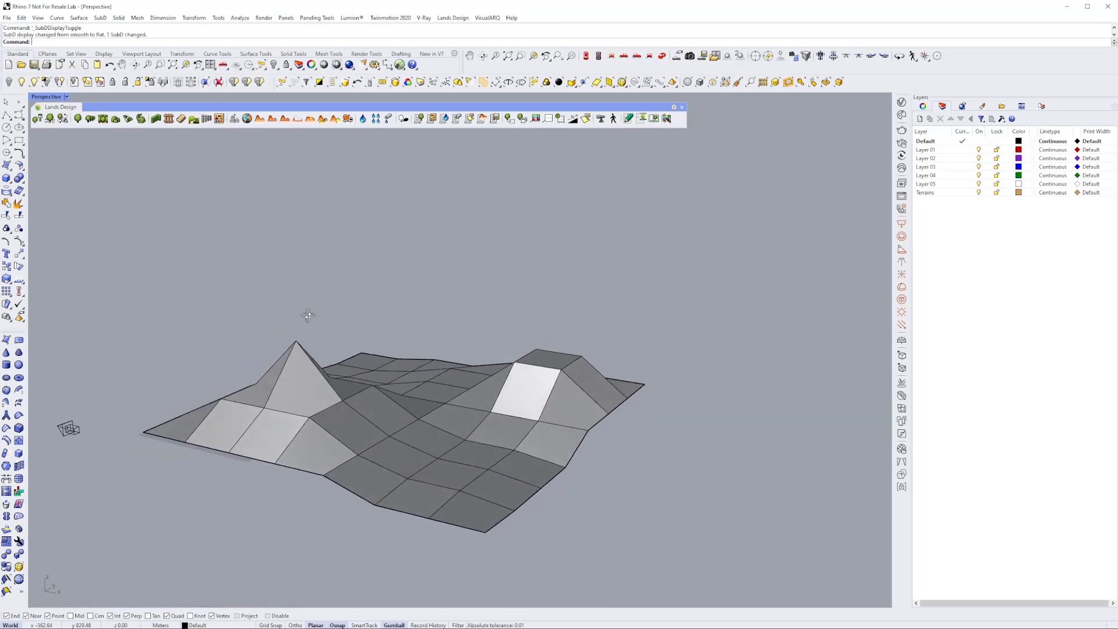
{"action": "right_click_drag", "start_coordinate": [308, 317], "coordinate": [305, 323]}
{"action": "mouse_move", "coordinate": [282, 323]}
{"action": "left_mouse_down", "text": "ctrl+shift"}
{"action": "mouse_move", "coordinate": [296, 347]}
{"action": "mouse_move", "coordinate": [299, 335]}
{"action": "left_mouse_up", "text": "ctrl+shift"}
{"action": "left_click", "coordinate": [297, 348], "text": "ctrl+shift"}
{"action": "key", "text": "Tab"}
- Move the whole SubD terrain vertically up above the construction plane and review it
{"action": "right_click_drag", "start_coordinate": [344, 344], "coordinate": [378, 335]}
{"action": "left_click", "coordinate": [478, 396]}
{"action": "left_click_drag", "start_coordinate": [490, 361], "coordinate": [490, 333]}
{"action": "key", "text": "Escape"}
{"action": "right_click_drag", "start_coordinate": [486, 338], "coordinate": [338, 387]}
{"action": "scroll", "coordinate": [567, 439], "scroll_direction": "up", "scroll_amount": 6}
{"action": "right_click_drag", "start_coordinate": [566, 439], "coordinate": [291, 431]}
{"action": "scroll", "coordinate": [297, 434], "scroll_direction": "down", "scroll_amount": 5}
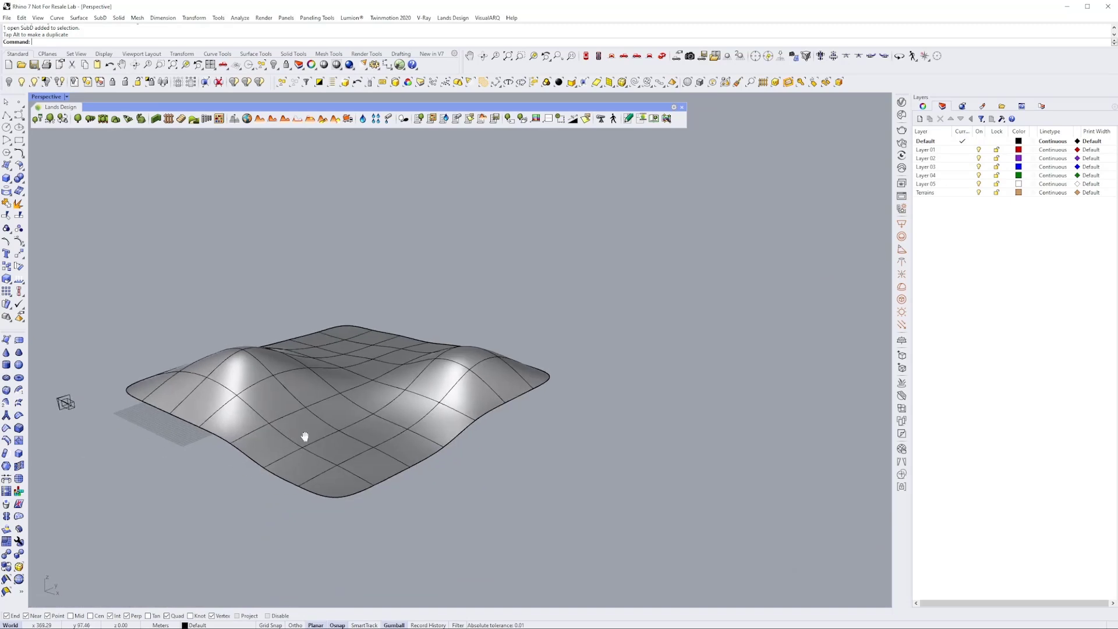
- Contour the SubD terrain along the vertical direction from its lowest front corner, with 1.00 m between contours
{"action": "left_click", "coordinate": [384, 410]}
{"action": "right_click_drag", "start_coordinate": [384, 409], "coordinate": [390, 411]}
{"action": "type", "text": "Contour"}
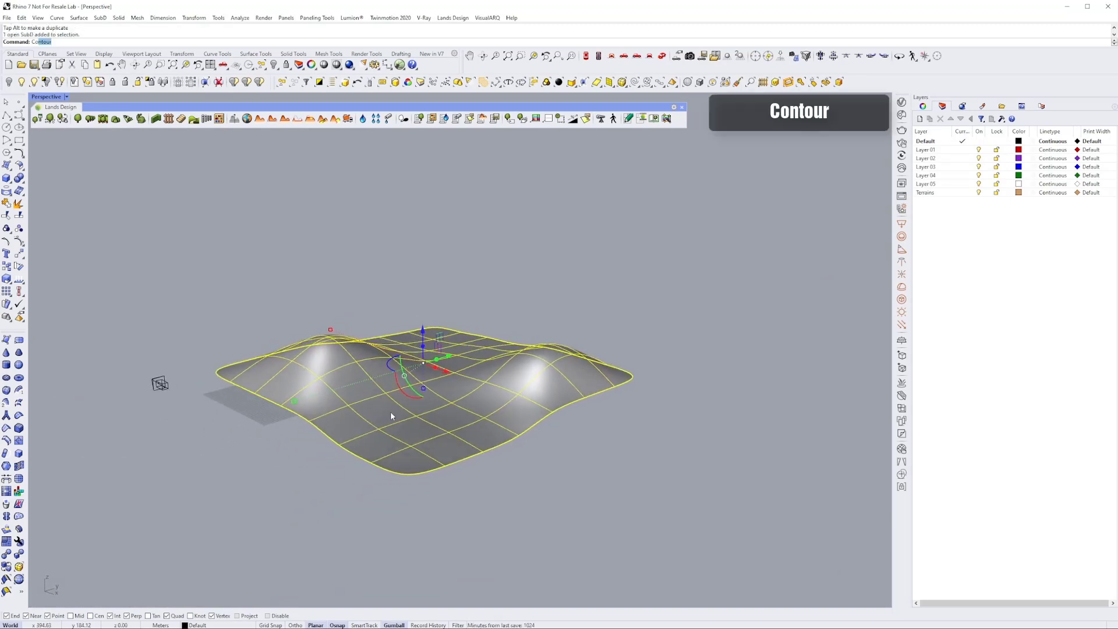
{"action": "key", "text": "Return"}
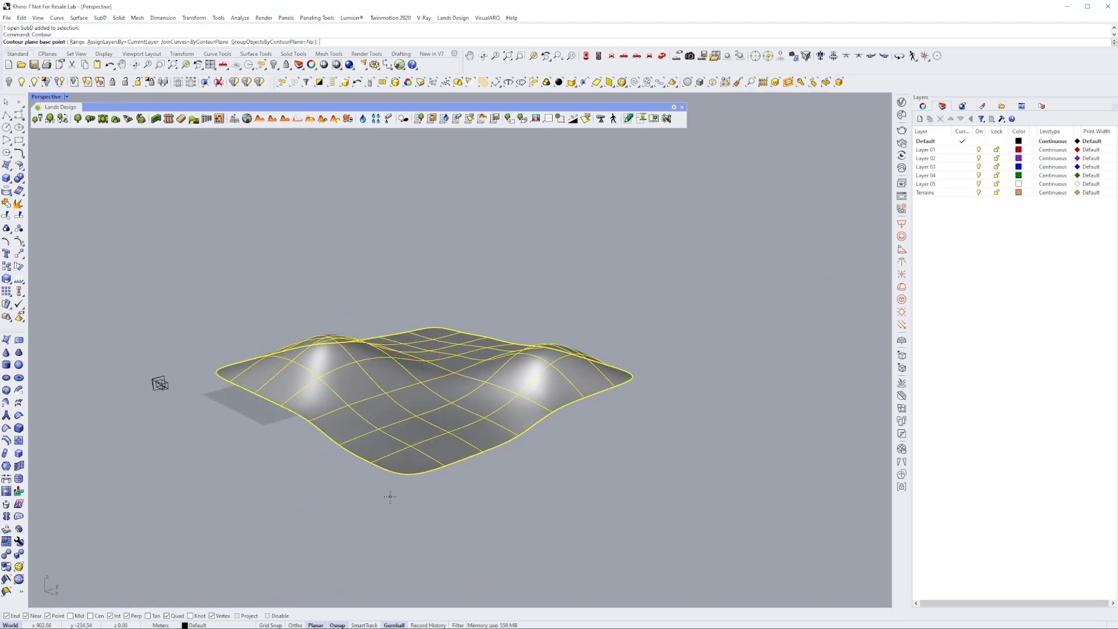
{"action": "left_click", "coordinate": [400, 476]}
{"action": "left_click", "coordinate": [405, 474], "text": "ctrl"}
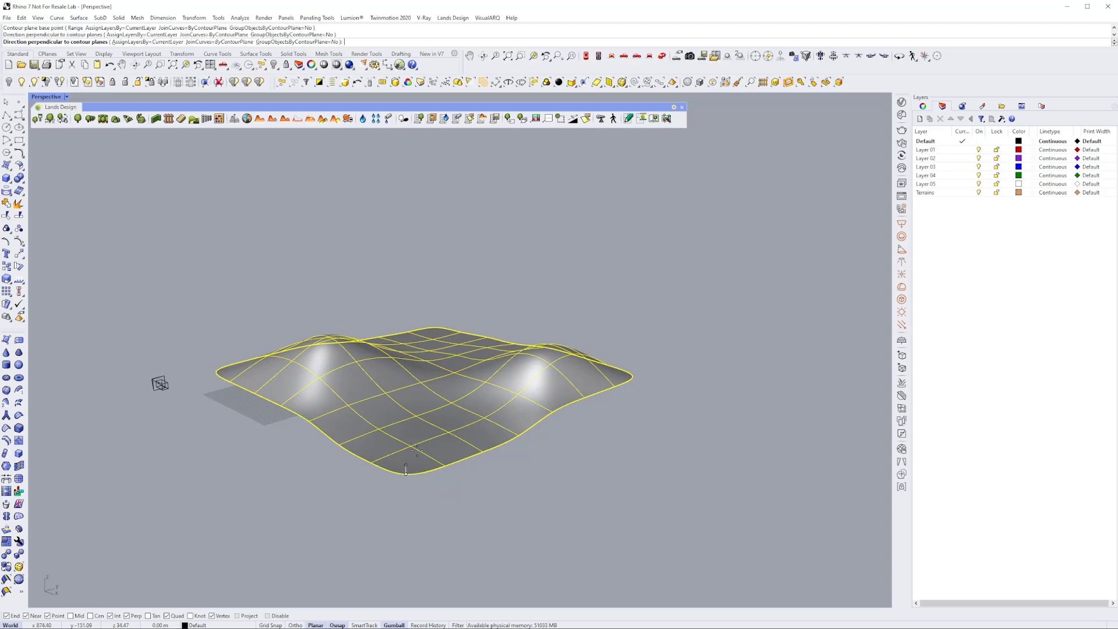
{"action": "left_click", "coordinate": [390, 273]}
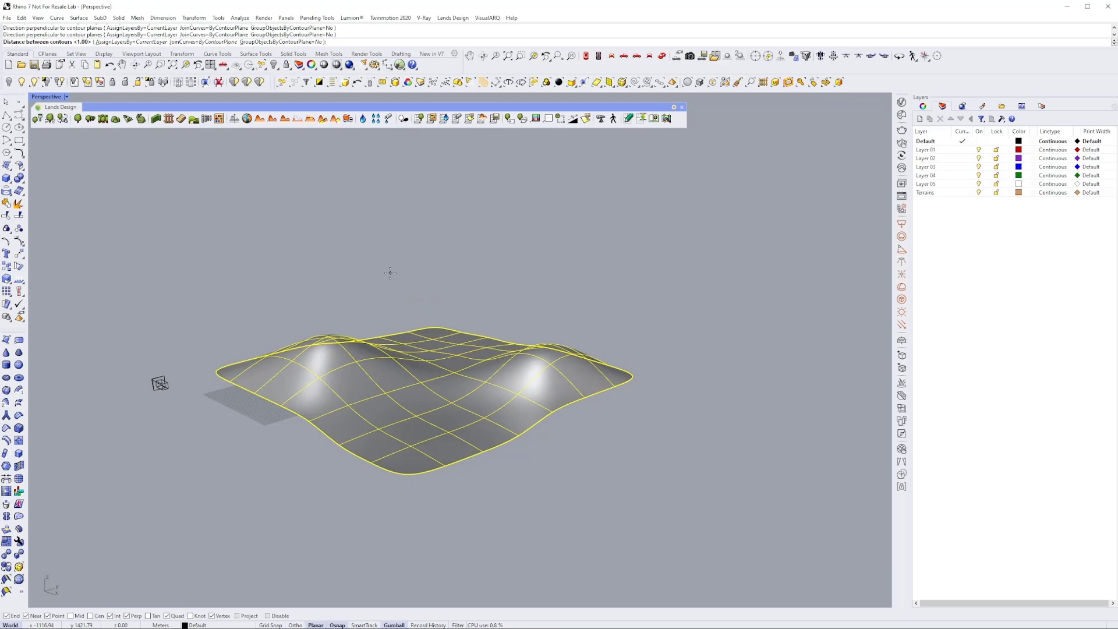
{"action": "key", "text": "Return"}
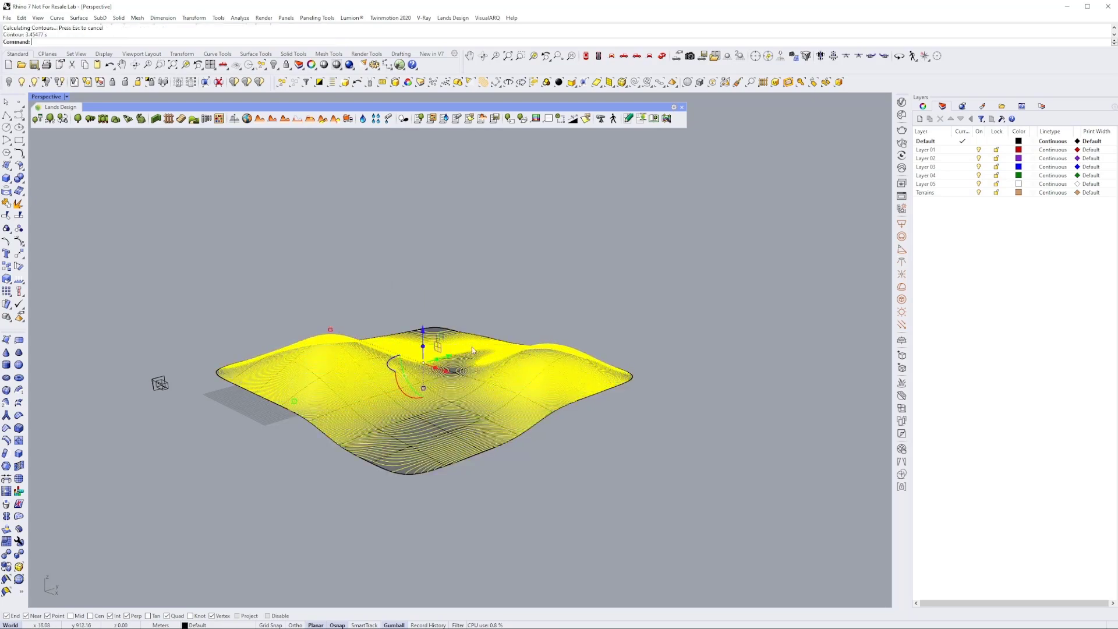
{"action": "right_click_drag", "start_coordinate": [475, 379], "coordinate": [448, 367]}
{"action": "scroll", "coordinate": [448, 366], "scroll_direction": "up", "scroll_amount": 4}
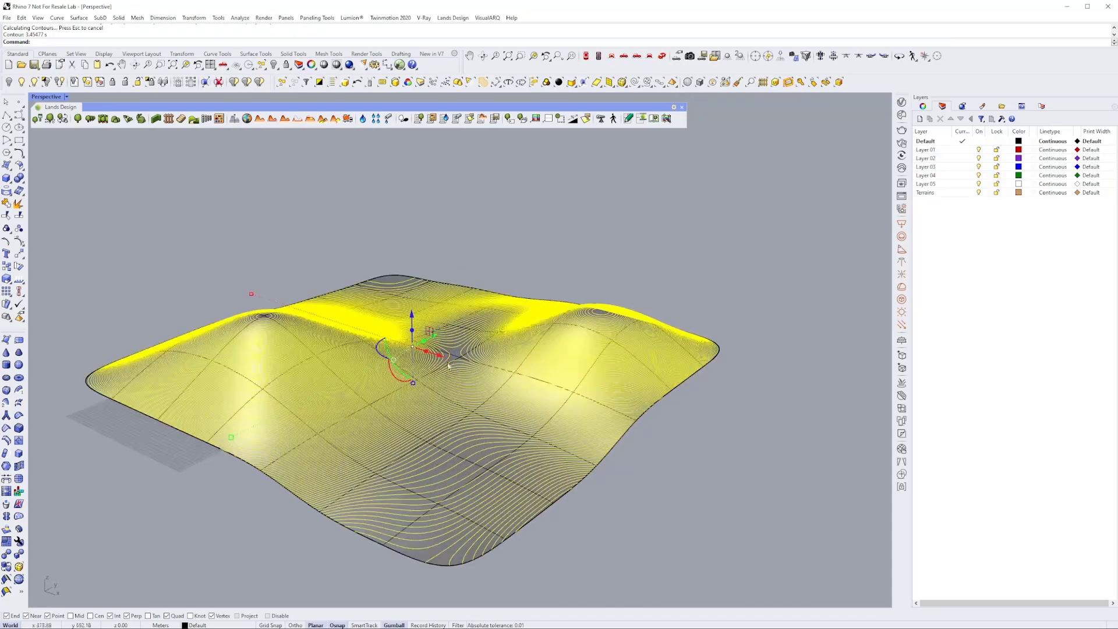
- Hide the SubD surface so that only its contour curves are shown
{"action": "key", "text": "Escape"}
{"action": "scroll", "coordinate": [449, 366], "scroll_direction": "up", "scroll_amount": 7}
{"action": "left_click", "coordinate": [466, 357]}
{"action": "left_click", "coordinate": [9, 83]}
{"action": "scroll", "coordinate": [396, 332], "scroll_direction": "down", "scroll_amount": 8}
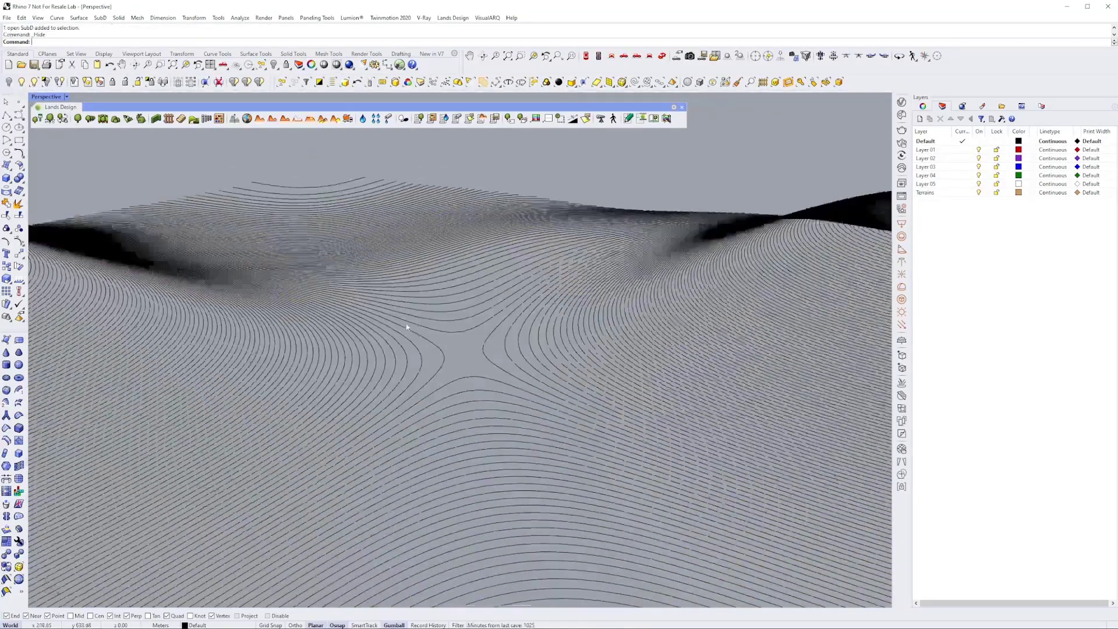
{"action": "scroll", "coordinate": [396, 337], "scroll_direction": "down", "scroll_amount": 3}
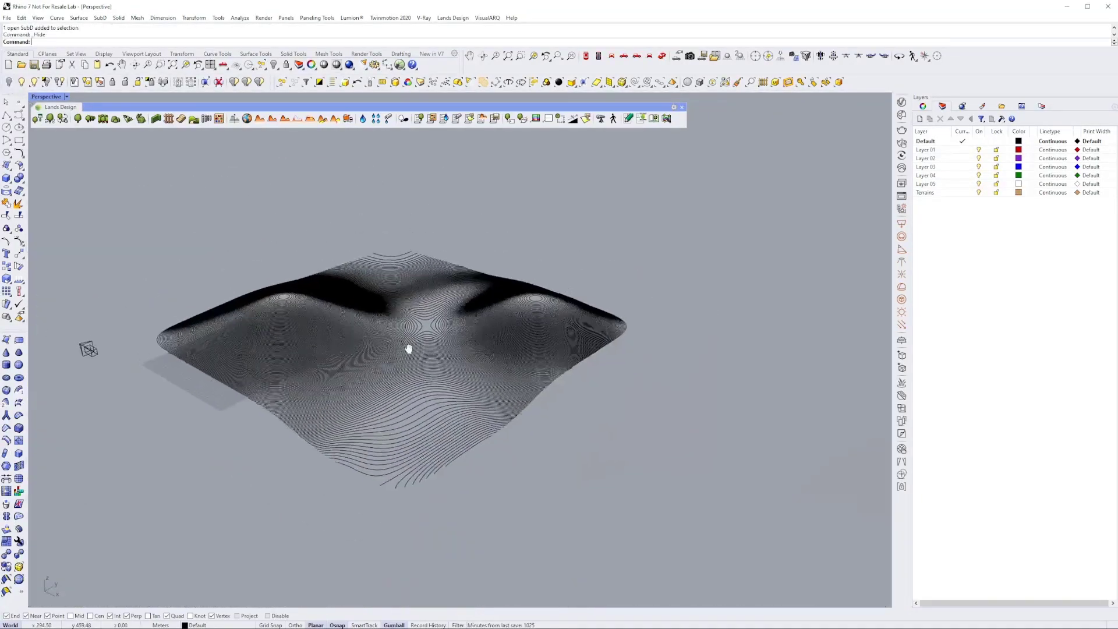
- Insert a Lands Design terrain with a base, built from all the contour curves, and inspect it in perspective
{"action": "left_click", "coordinate": [261, 120]}
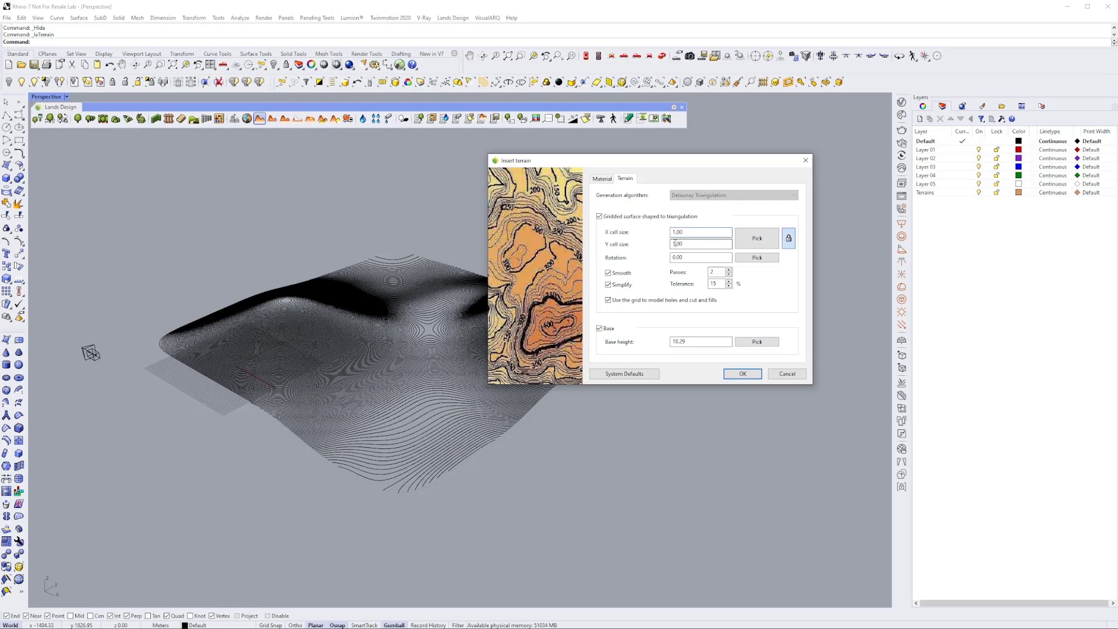
{"action": "left_click", "coordinate": [742, 375]}
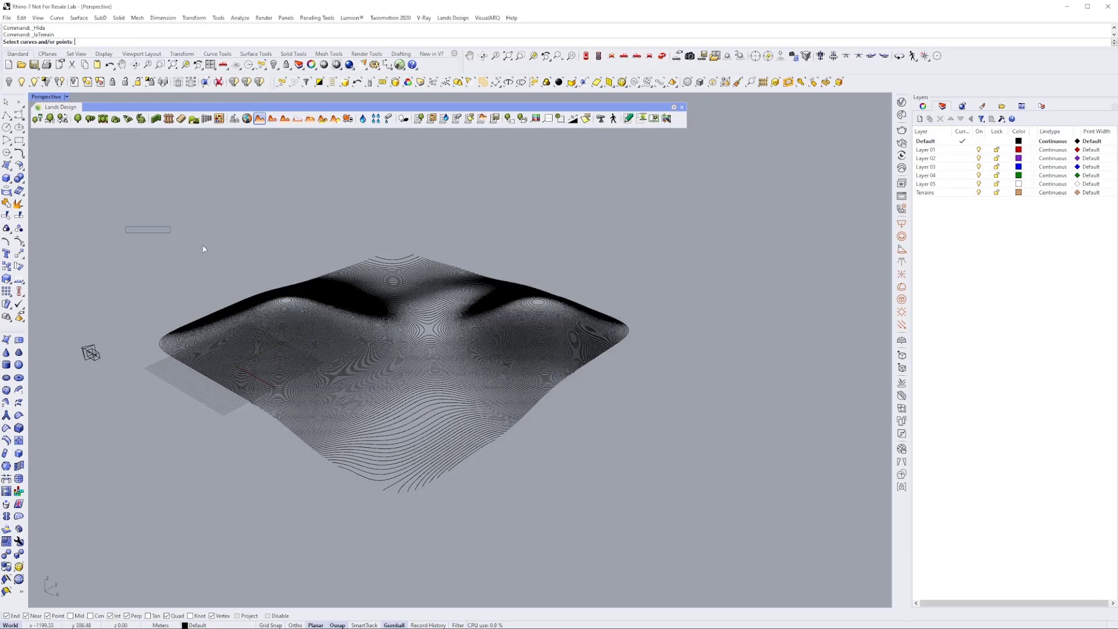
{"action": "left_click_drag", "start_coordinate": [204, 249], "coordinate": [666, 527]}
{"action": "key", "text": "Return"}
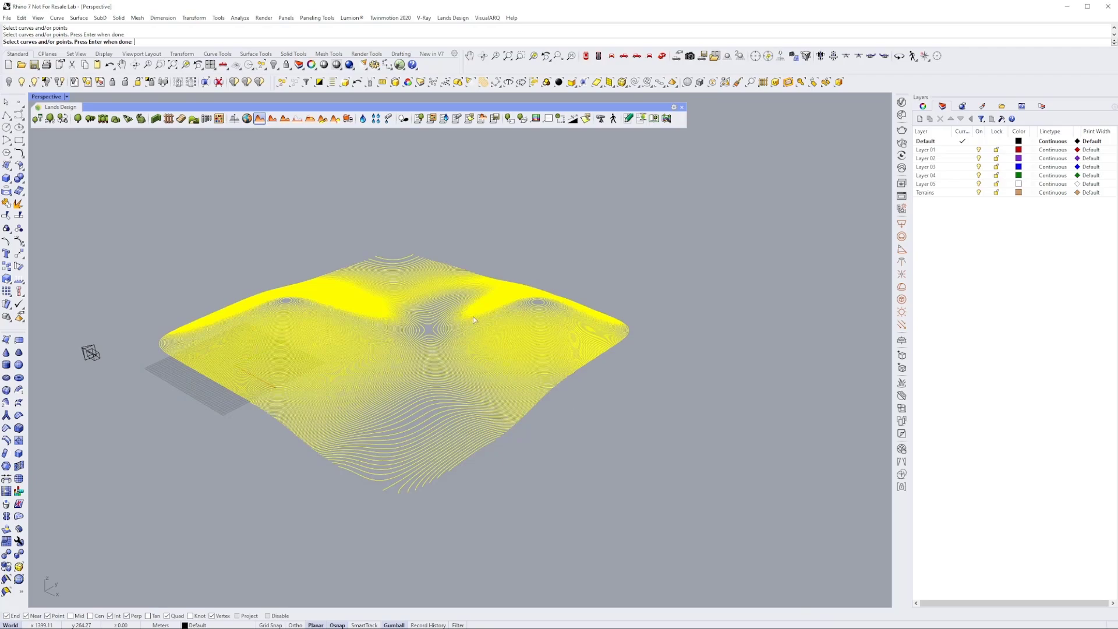
{"action": "right_click_drag", "start_coordinate": [556, 299], "coordinate": [182, 357]}
{"action": "scroll", "coordinate": [610, 390], "scroll_direction": "up", "scroll_amount": 5}
{"action": "scroll", "coordinate": [182, 357], "scroll_direction": "down", "scroll_amount": 3}
{"action": "right_click_drag", "start_coordinate": [535, 400], "coordinate": [487, 392]}
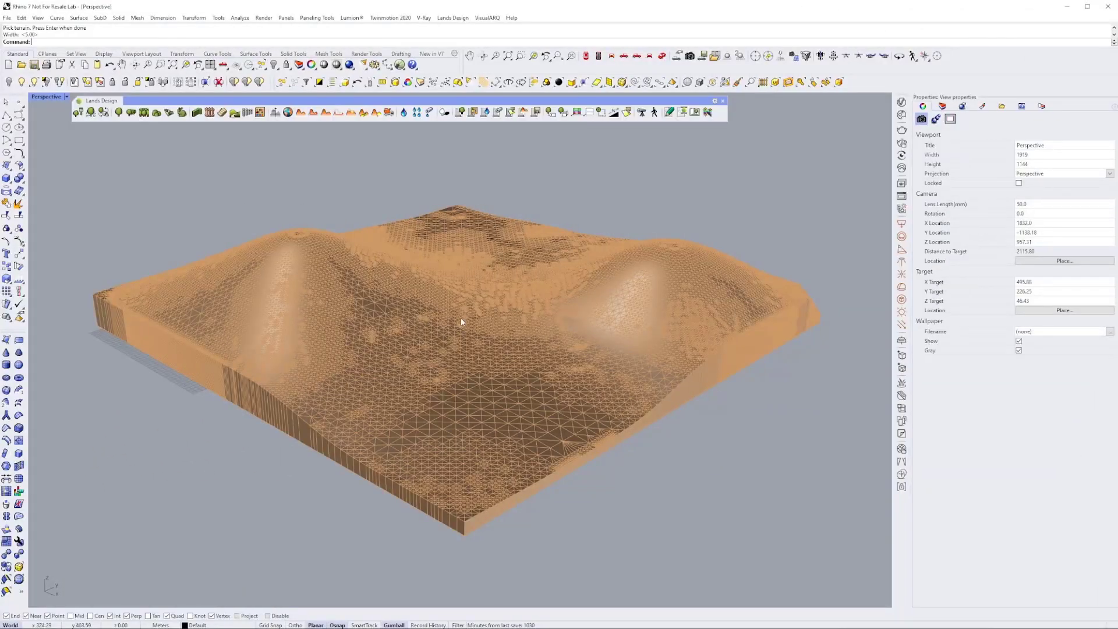
{"action": "right_click_drag", "start_coordinate": [460, 317], "coordinate": [406, 322]}
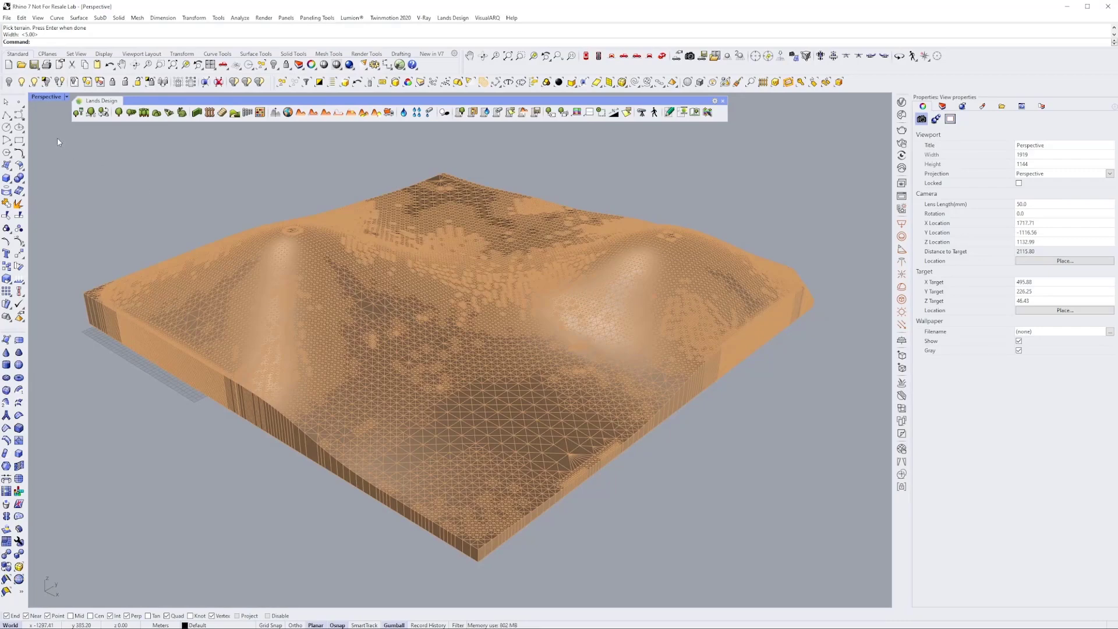
- Switch to the top view and lock the terrain
{"action": "left_click", "coordinate": [586, 55]}
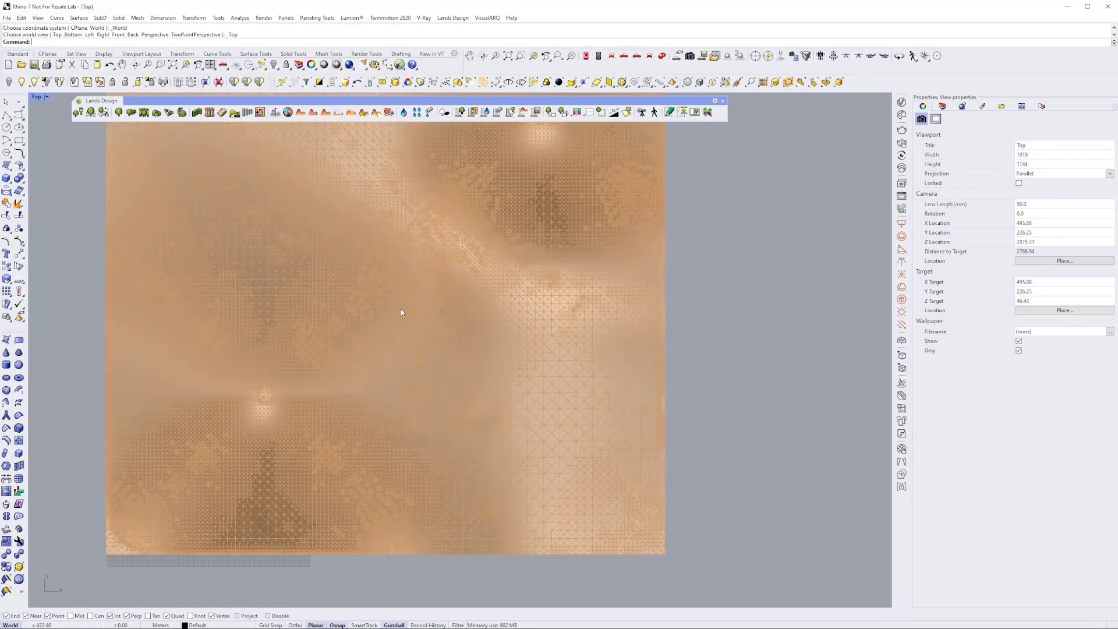
{"action": "scroll", "coordinate": [355, 313], "scroll_direction": "down", "scroll_amount": 5}
{"action": "scroll", "coordinate": [351, 326], "scroll_direction": "up", "scroll_amount": 1}
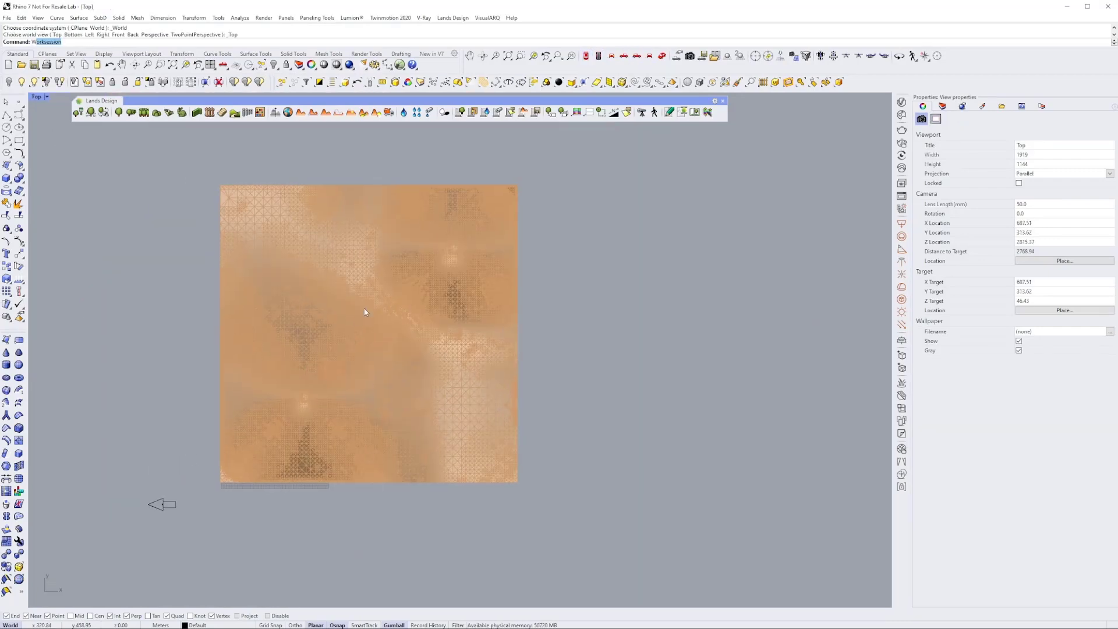
{"action": "scroll", "coordinate": [329, 257], "scroll_direction": "up", "scroll_amount": 1}
{"action": "left_click", "coordinate": [335, 252]}
{"action": "key", "text": "ctrl+l"}
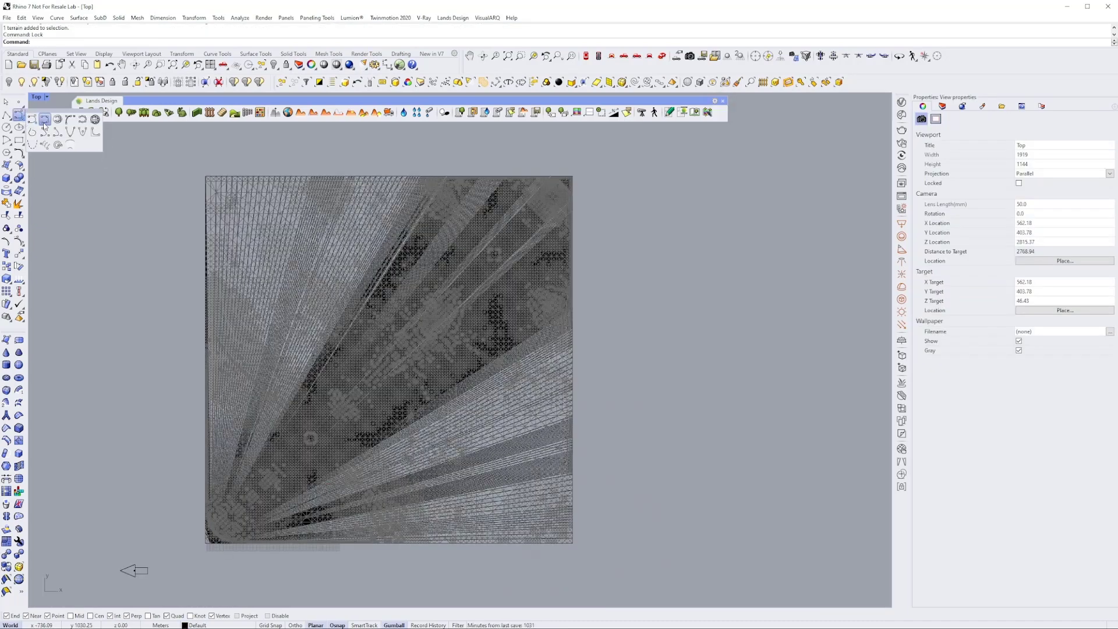
- Draw an interpolated curve winding diagonally across the terrain from beyond its northwest corner to past its south edge near the southeast corner
{"action": "left_click", "coordinate": [21, 116]}
{"action": "left_click", "coordinate": [169, 170]}
{"action": "left_click", "coordinate": [281, 223]}
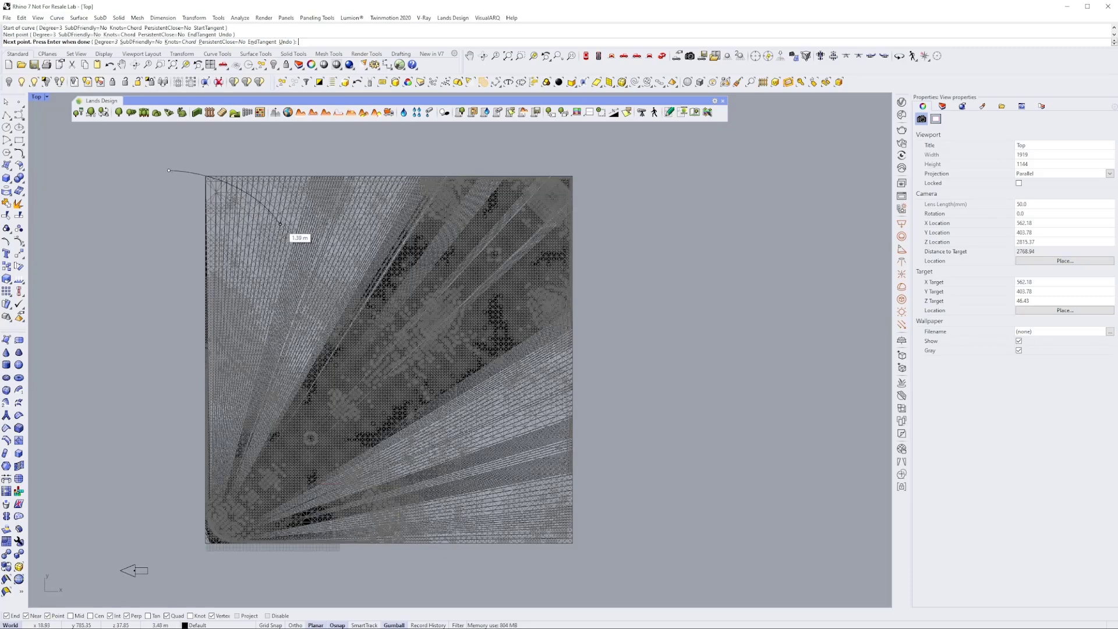
{"action": "left_click", "coordinate": [323, 307]}
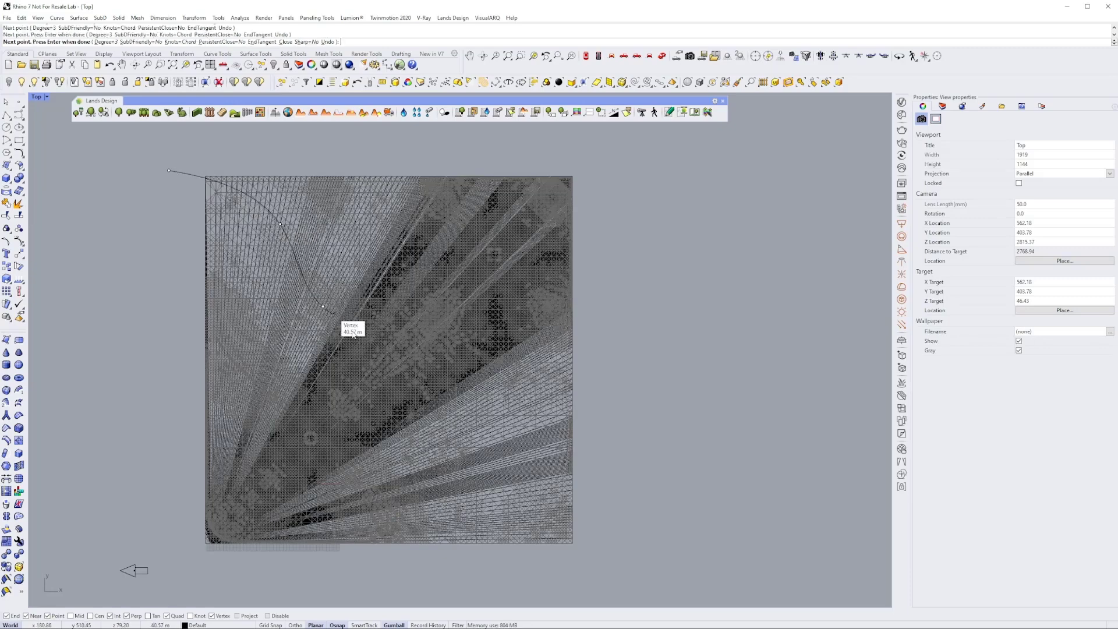
{"action": "left_click", "coordinate": [419, 397]}
{"action": "left_click", "coordinate": [482, 484]}
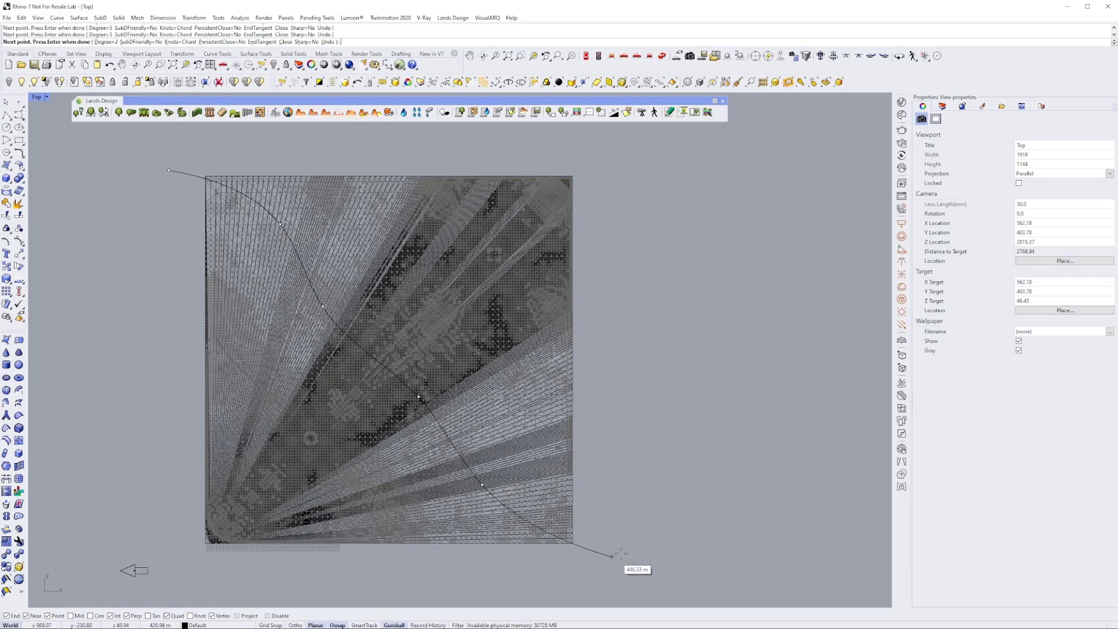
{"action": "left_click", "coordinate": [535, 572]}
{"action": "key", "text": "Return"}
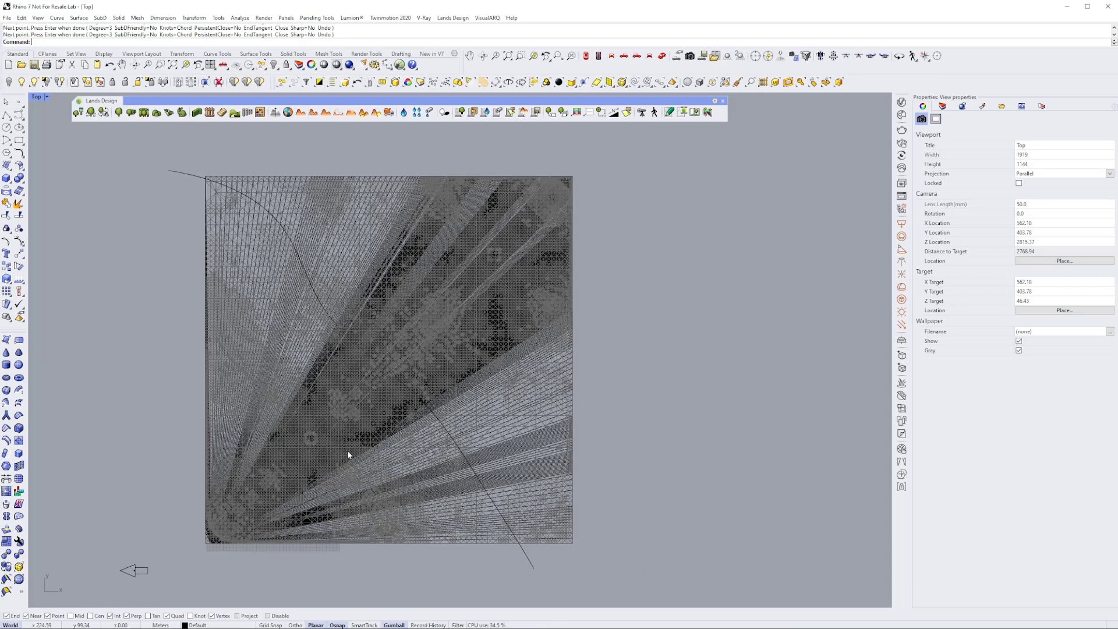
- Draw a second interpolated curve crossing the first, from below the terrain's southwest corner to beyond its north edge near the northeast corner
{"action": "right_click_drag", "start_coordinate": [348, 453], "coordinate": [310, 442]}
{"action": "key", "text": "Return"}
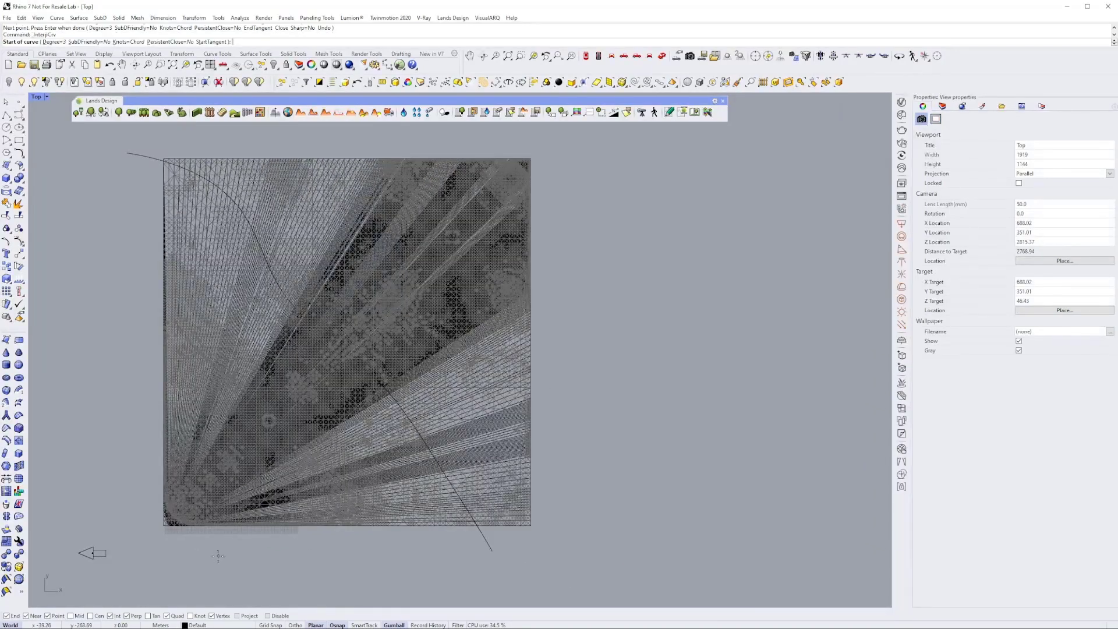
{"action": "left_click", "coordinate": [218, 563]}
{"action": "left_click", "coordinate": [219, 492]}
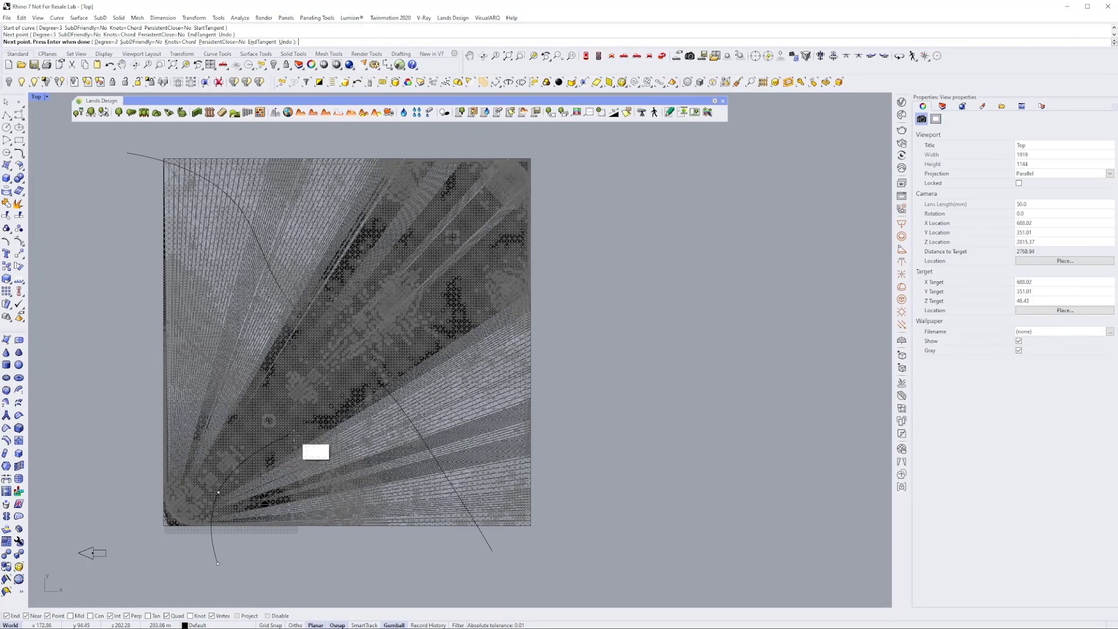
{"action": "left_click", "coordinate": [293, 432]}
{"action": "left_click", "coordinate": [369, 326]}
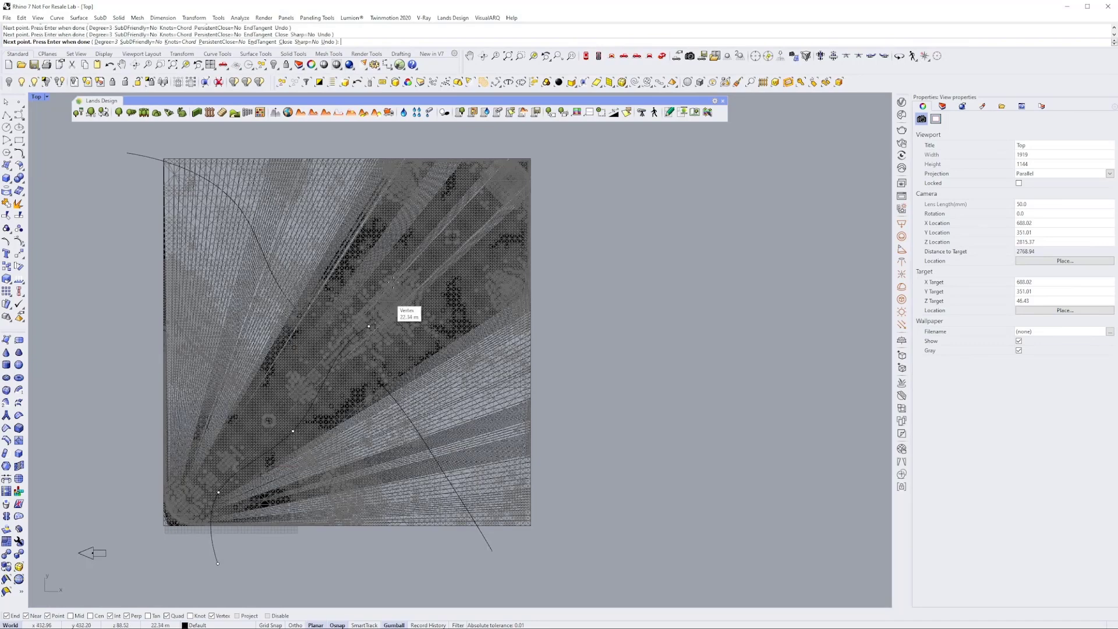
{"action": "left_click", "coordinate": [432, 200]}
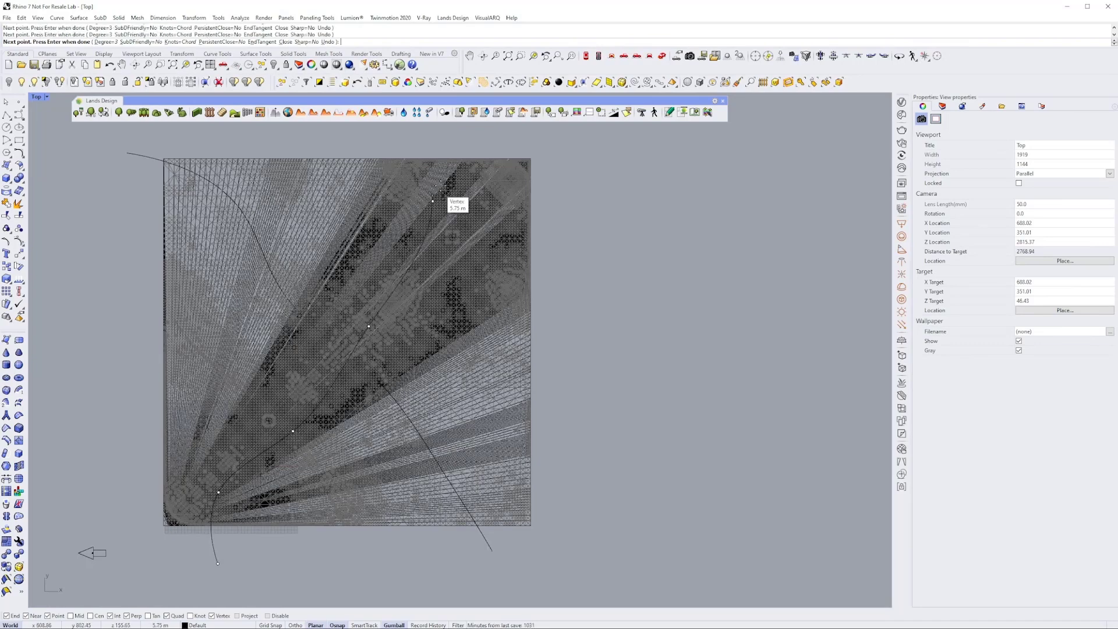
{"action": "left_click", "coordinate": [520, 134]}
{"action": "key", "text": "Return"}
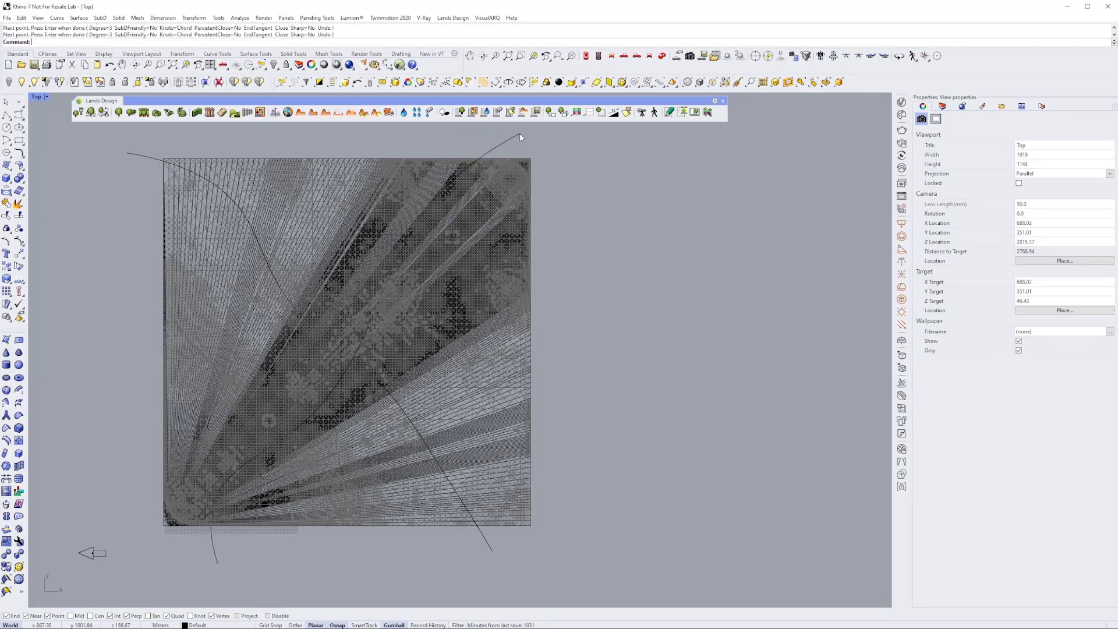
- In the perspective view, flatten both path curves with SetPt, setting only Z aligned to World at the terrain's lower front corner
{"action": "left_click", "coordinate": [663, 57]}
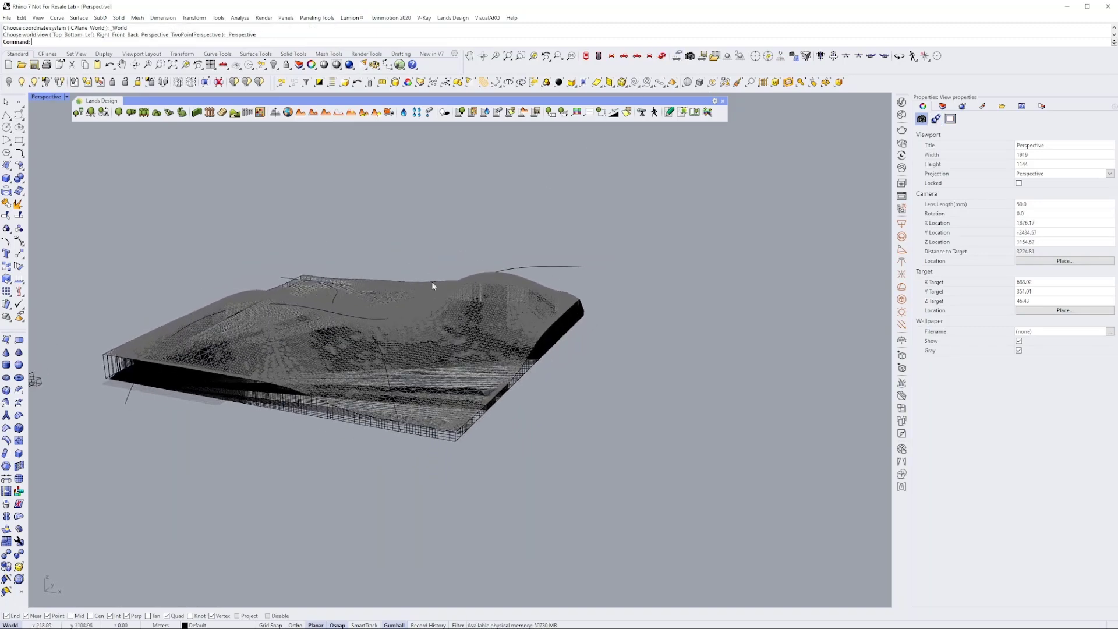
{"action": "left_click", "coordinate": [541, 267]}
{"action": "left_click", "coordinate": [290, 279], "text": "shift"}
{"action": "right_click_drag", "start_coordinate": [290, 279], "coordinate": [304, 234]}
{"action": "type", "text": "SetPt"}
{"action": "key", "text": "Return"}
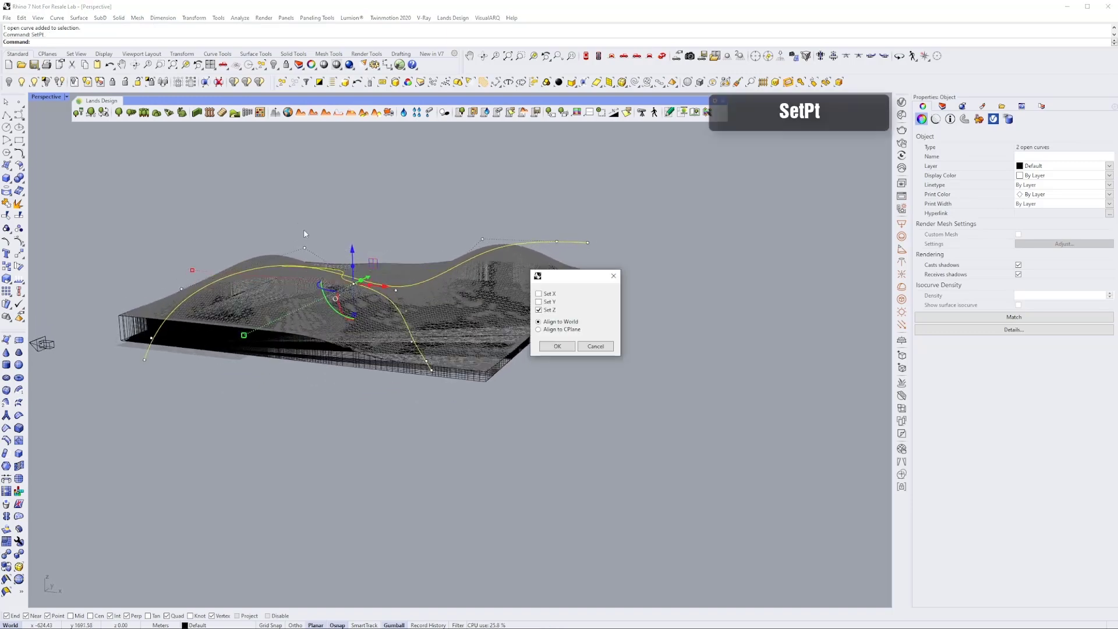
{"action": "left_click", "coordinate": [550, 347]}
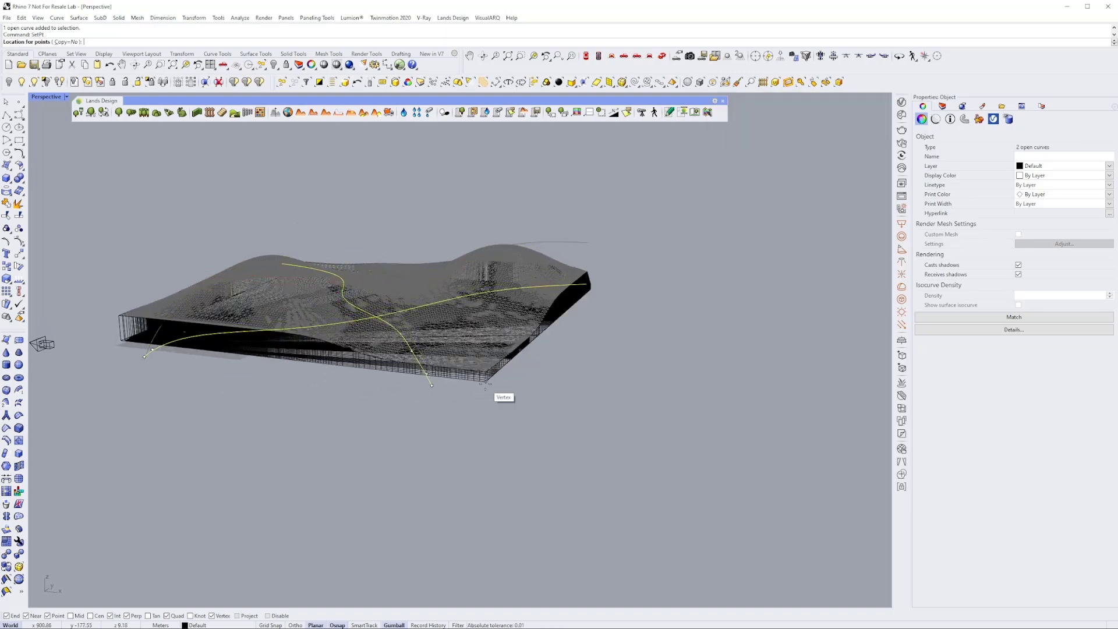
{"action": "right_click_drag", "start_coordinate": [482, 387], "coordinate": [470, 382]}
- Unlock the terrain and add a terrain path along the first curve with width 5.00, slope angle 45 and Divide=Yes
{"action": "type", "text": "Unl"}
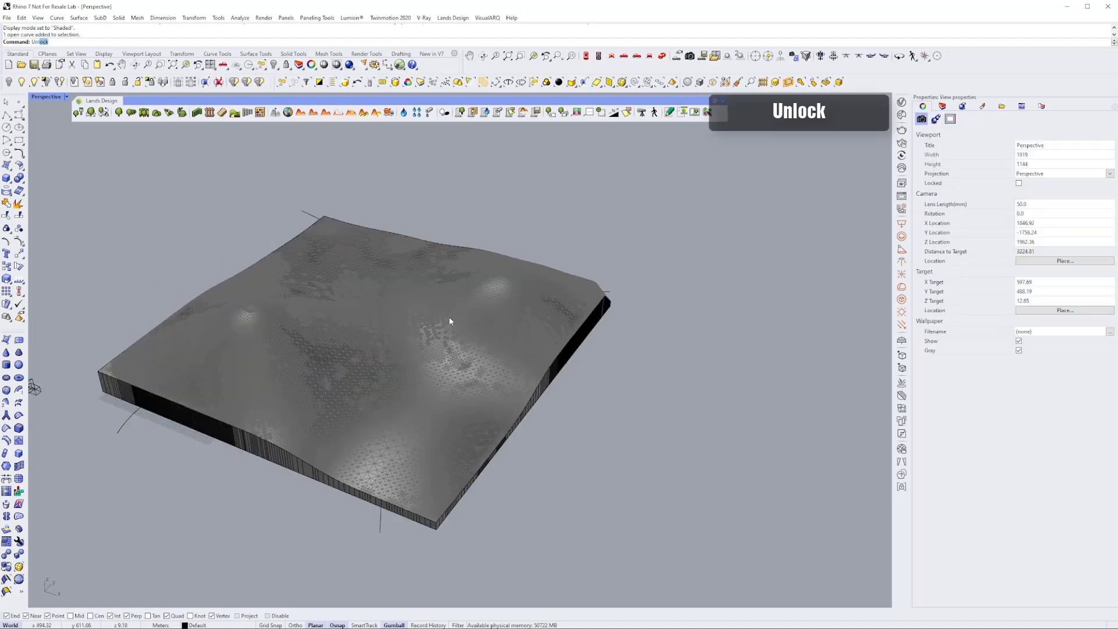
{"action": "key", "text": "Return"}
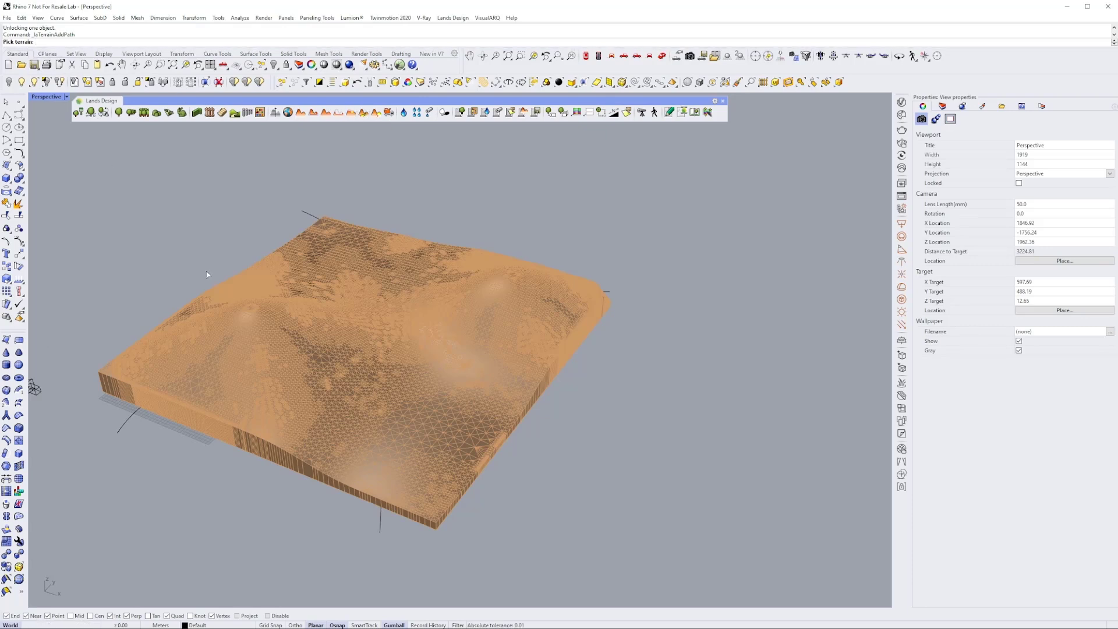
{"action": "left_click", "coordinate": [237, 307]}
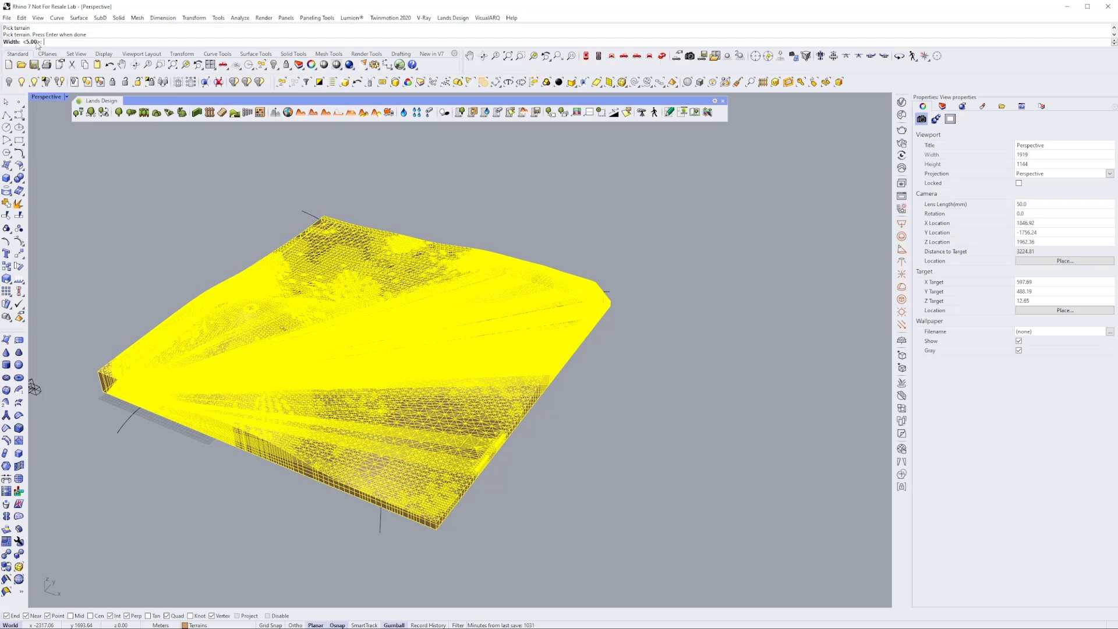
{"action": "key", "text": "Return"}
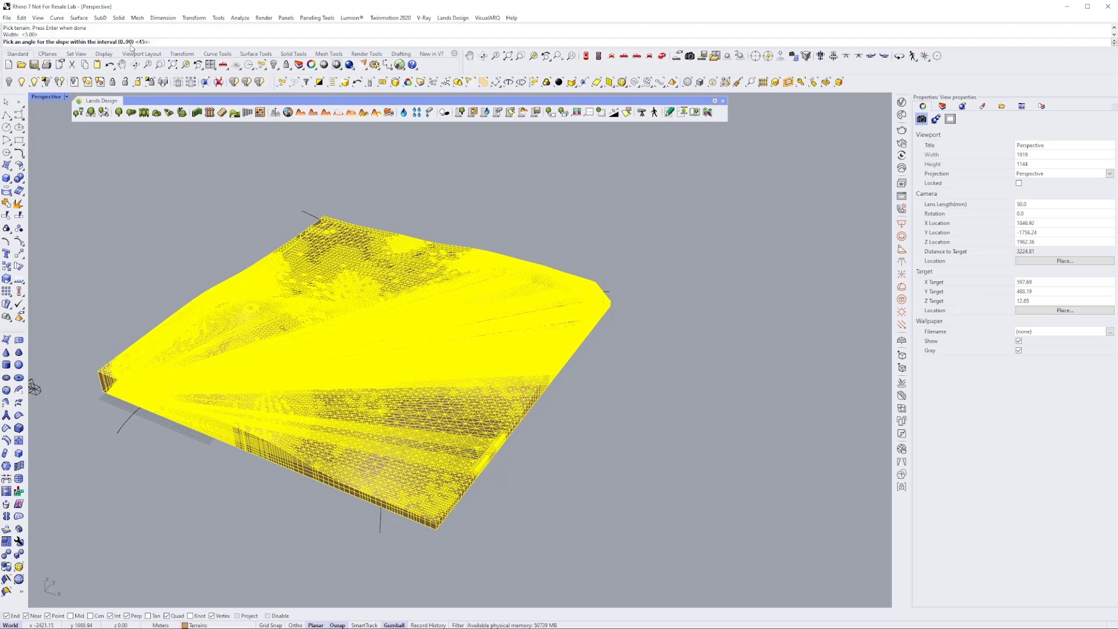
{"action": "key", "text": "Return"}
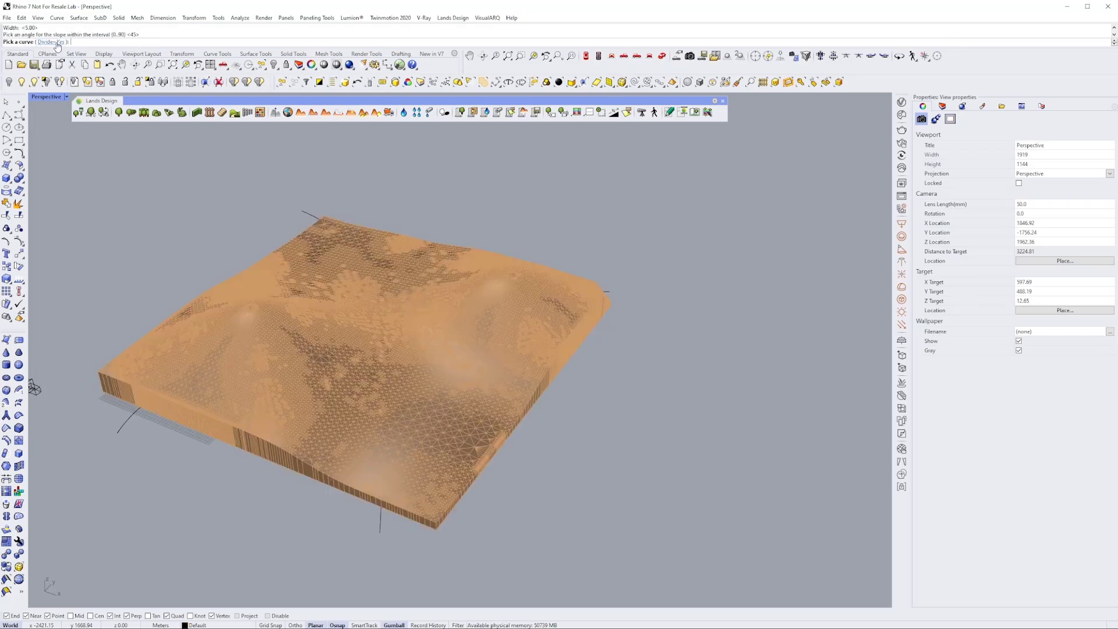
{"action": "left_click", "coordinate": [310, 212]}
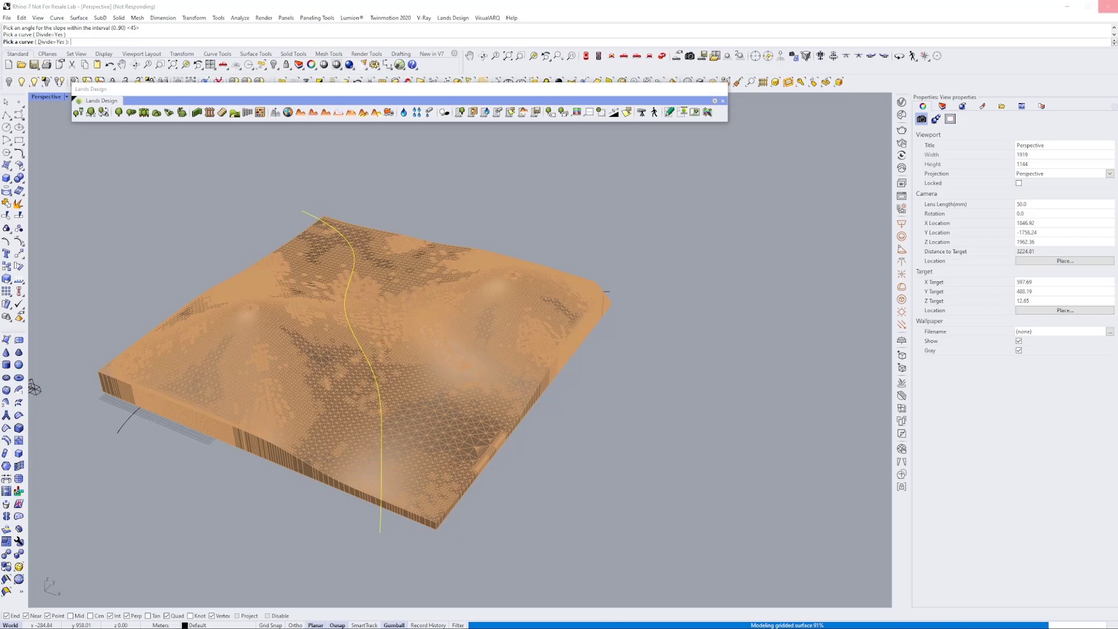
{"action": "right_click_drag", "start_coordinate": [381, 355], "coordinate": [371, 321]}
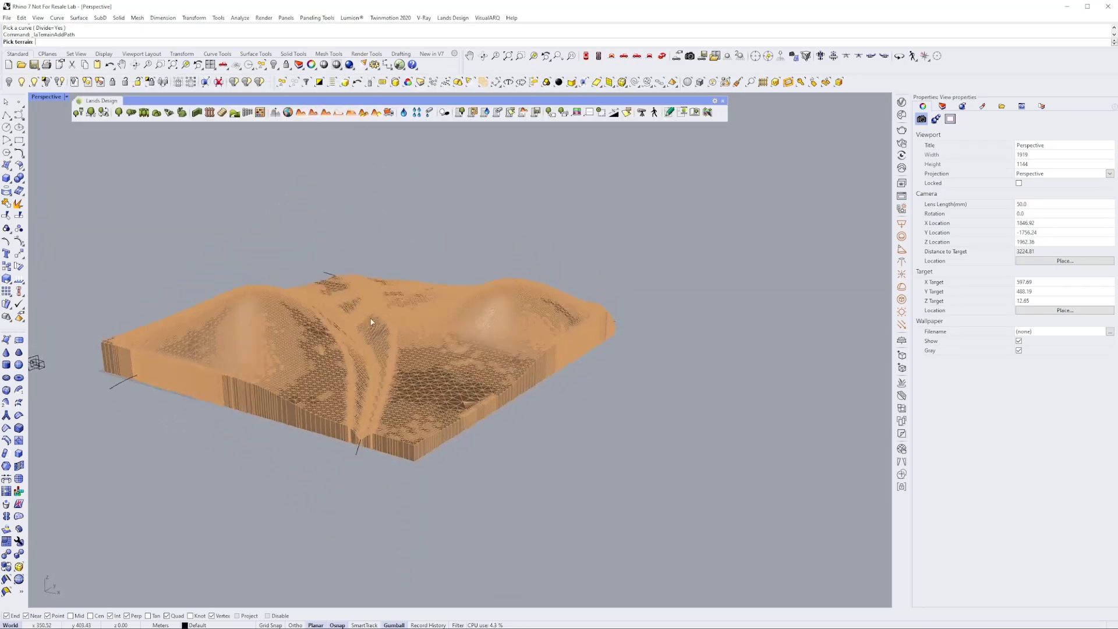
- Add a terrain path along the second curve with width 10, slope angle 45 and Divide=Yes
{"action": "scroll", "coordinate": [371, 321], "scroll_direction": "up", "scroll_amount": 3}
{"action": "right_click_drag", "start_coordinate": [363, 387], "coordinate": [406, 417]}
{"action": "scroll", "coordinate": [405, 416], "scroll_direction": "down", "scroll_amount": 6}
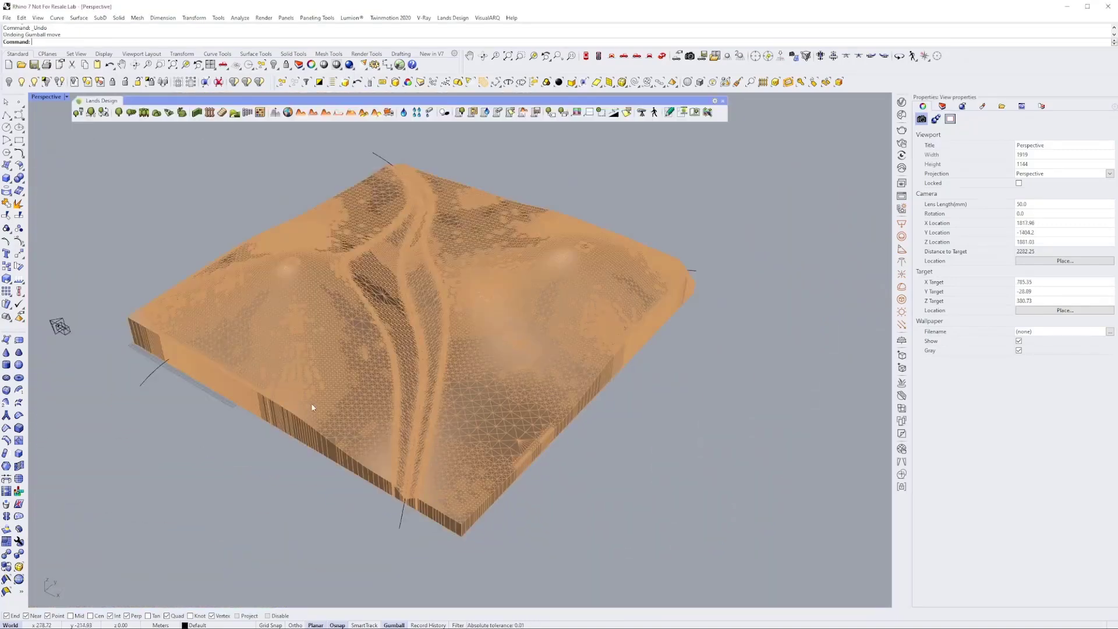
{"action": "right_click_drag", "start_coordinate": [312, 406], "coordinate": [402, 349]}
{"action": "left_click", "coordinate": [363, 113]}
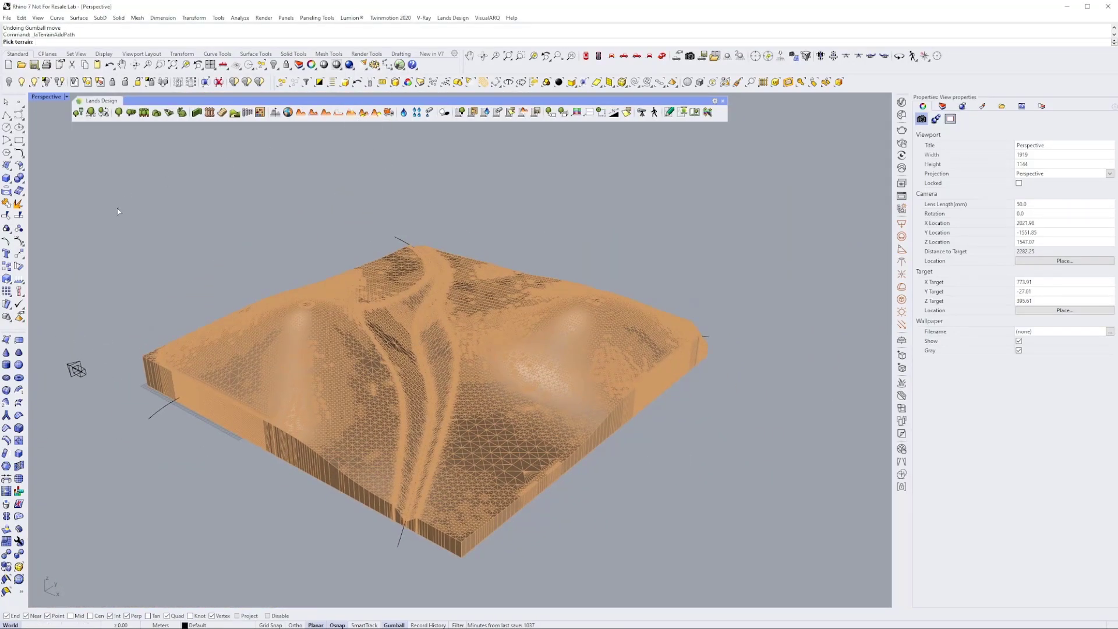
{"action": "left_click", "coordinate": [243, 342]}
{"action": "key", "text": "Return"}
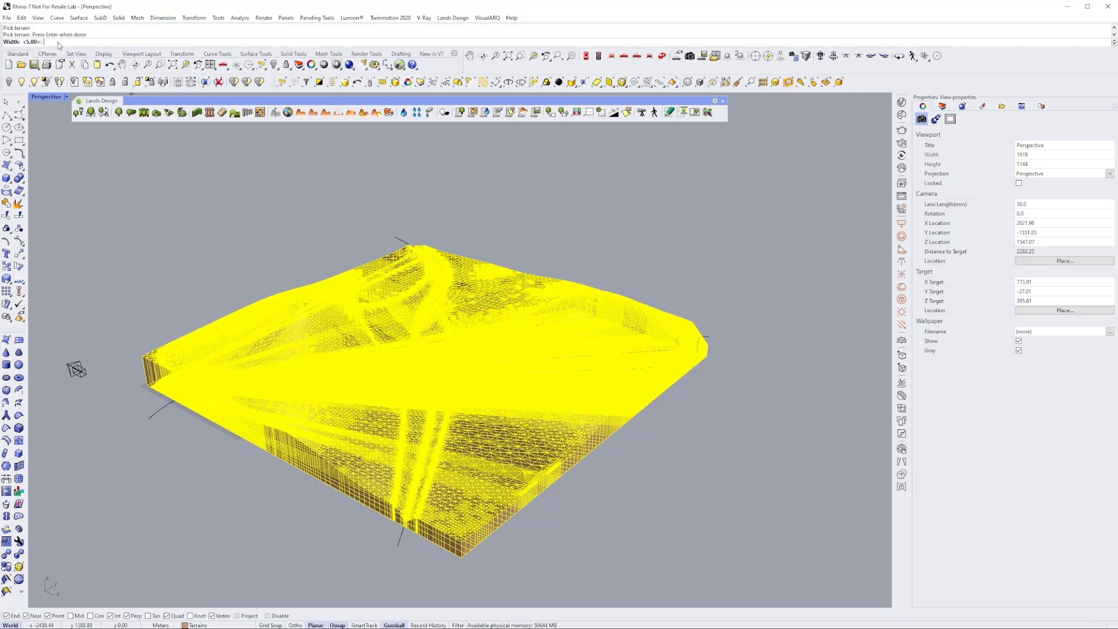
{"action": "type", "text": "10"}
{"action": "key", "text": "Return"}
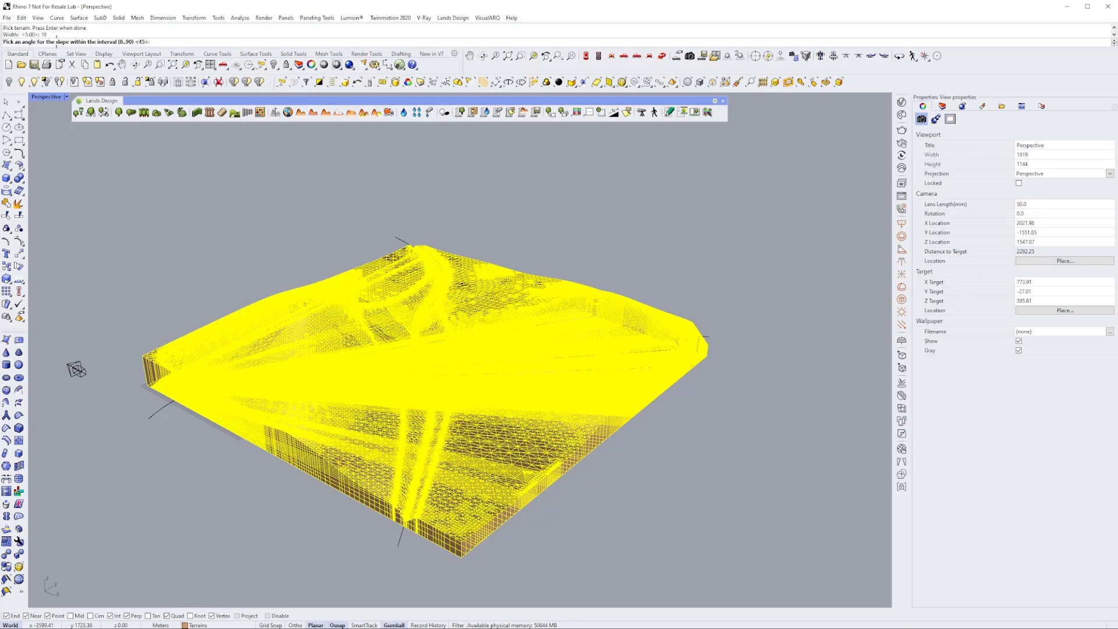
{"action": "key", "text": "Return"}
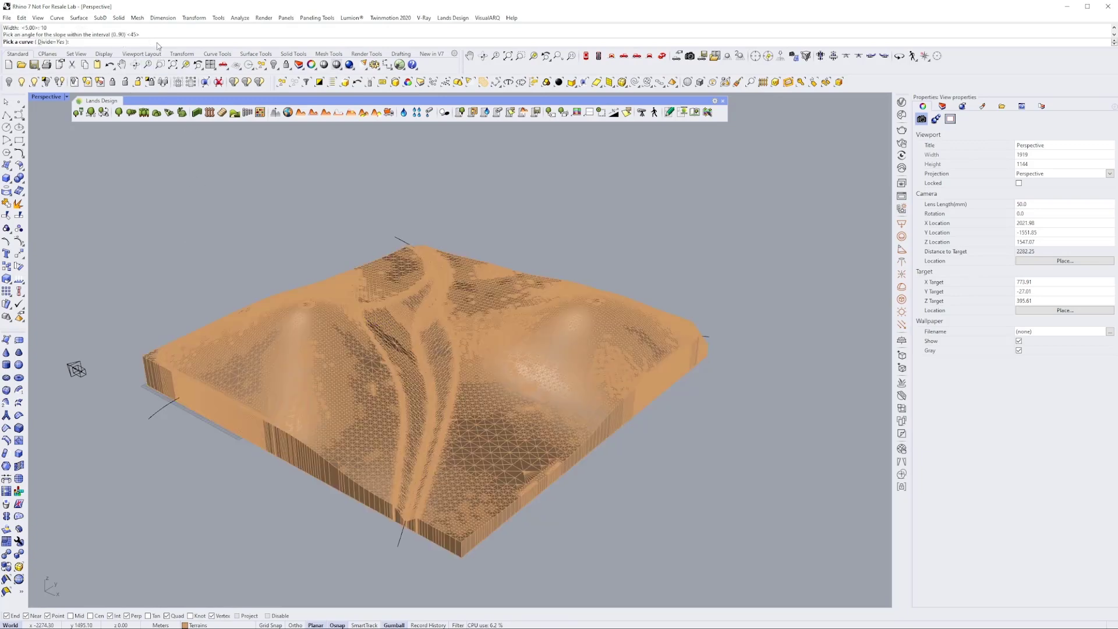
{"action": "left_click", "coordinate": [168, 413]}
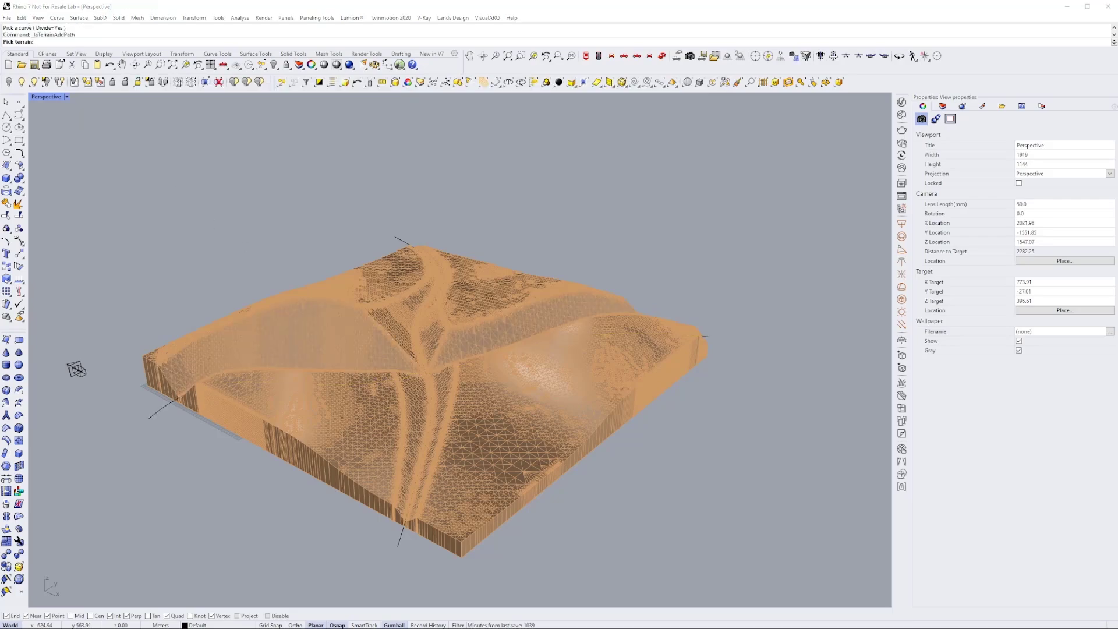
- Examine the carved paths up close around their crossing and along the surrounding slopes
{"action": "scroll", "coordinate": [348, 349], "scroll_direction": "up", "scroll_amount": 10}
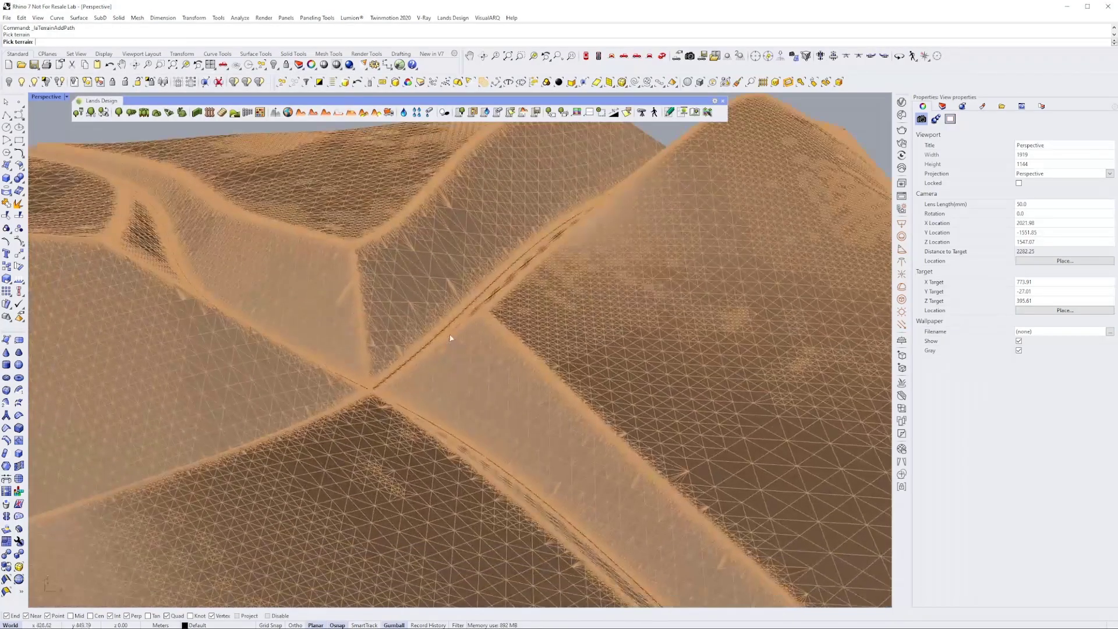
{"action": "scroll", "coordinate": [451, 338], "scroll_direction": "down", "scroll_amount": 5}
{"action": "right_click_drag", "start_coordinate": [450, 338], "coordinate": [307, 390]}
{"action": "scroll", "coordinate": [666, 469], "scroll_direction": "up", "scroll_amount": 6}
{"action": "right_click_drag", "start_coordinate": [666, 469], "coordinate": [603, 491]}
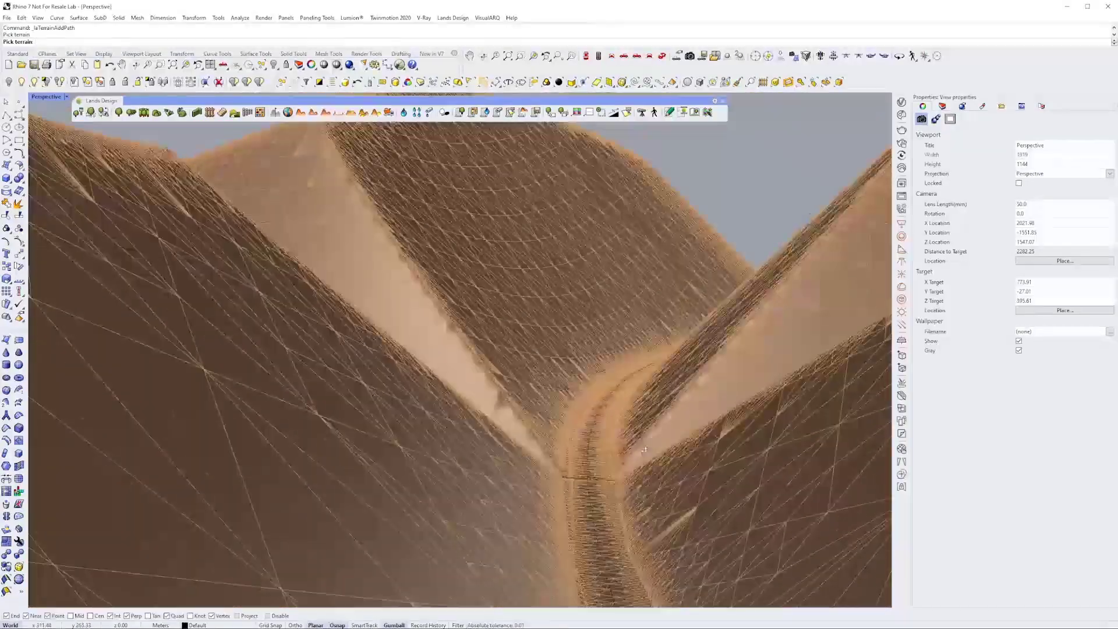
{"action": "scroll", "coordinate": [599, 493], "scroll_direction": "up", "scroll_amount": 4}
{"action": "scroll", "coordinate": [599, 492], "scroll_direction": "up", "scroll_amount": 10}
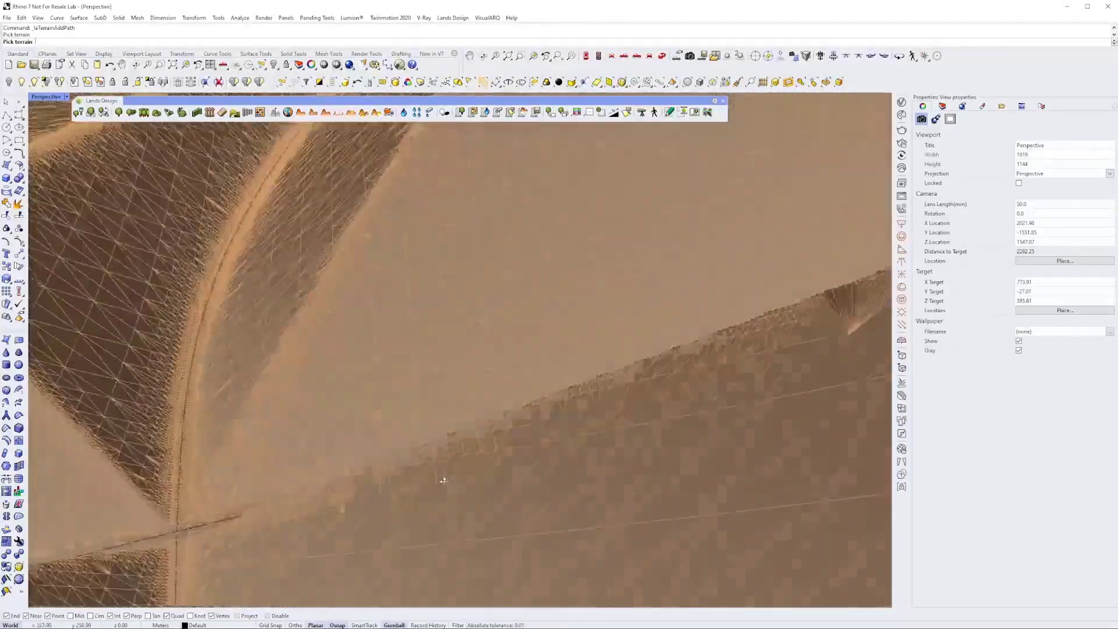
{"action": "right_click_drag", "start_coordinate": [224, 413], "coordinate": [567, 453], "text": "shift"}
{"action": "scroll", "coordinate": [349, 476], "scroll_direction": "down", "scroll_amount": 5}
{"action": "scroll", "coordinate": [568, 453], "scroll_direction": "down", "scroll_amount": 10}
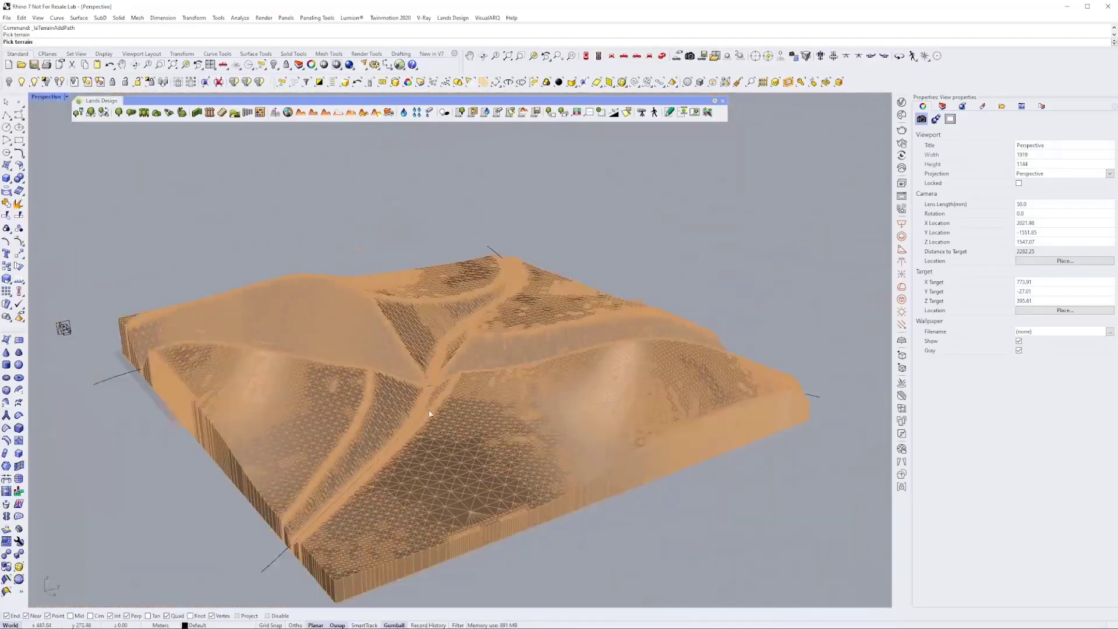
{"action": "right_click_drag", "start_coordinate": [436, 375], "coordinate": [437, 386]}
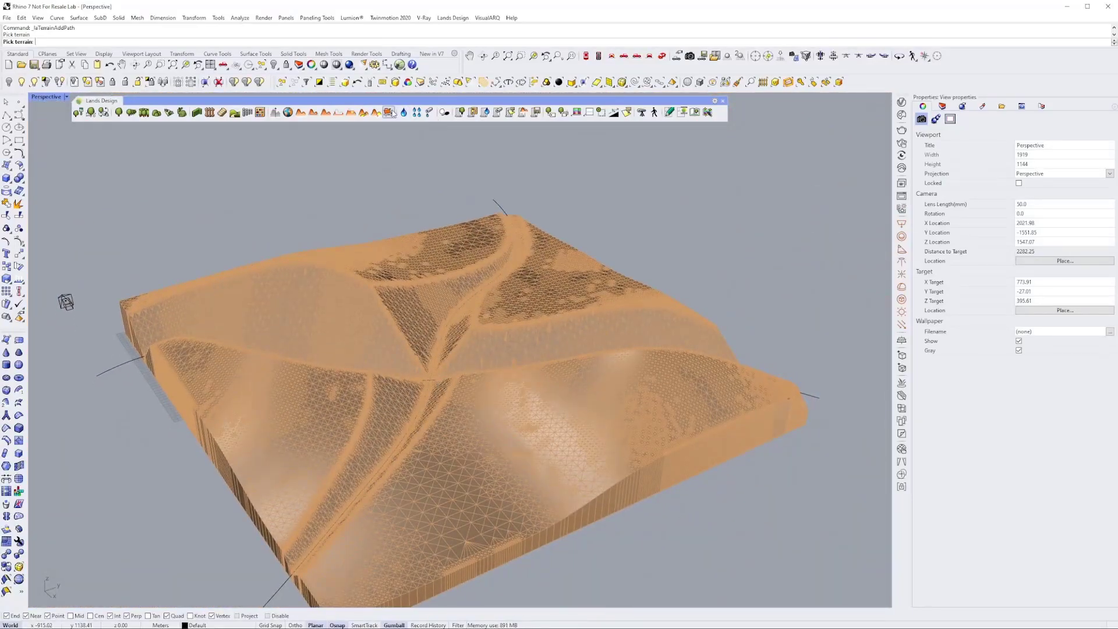
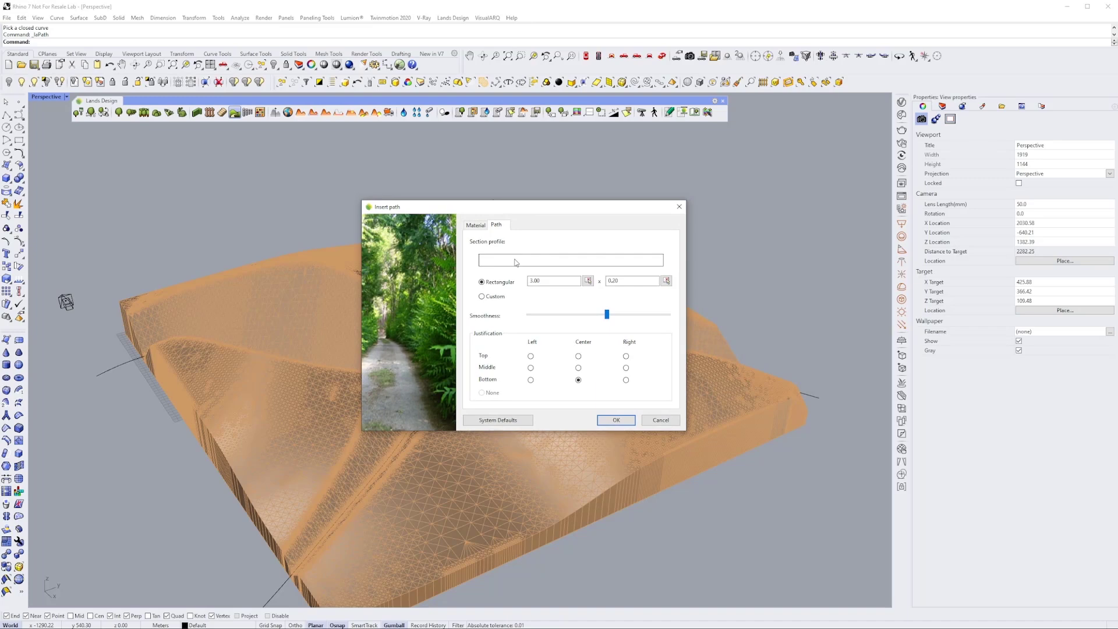
- Browse the AccuRender flooring textures for the inserted path's material and use 86672.jpg
{"action": "left_click", "coordinate": [478, 226]}
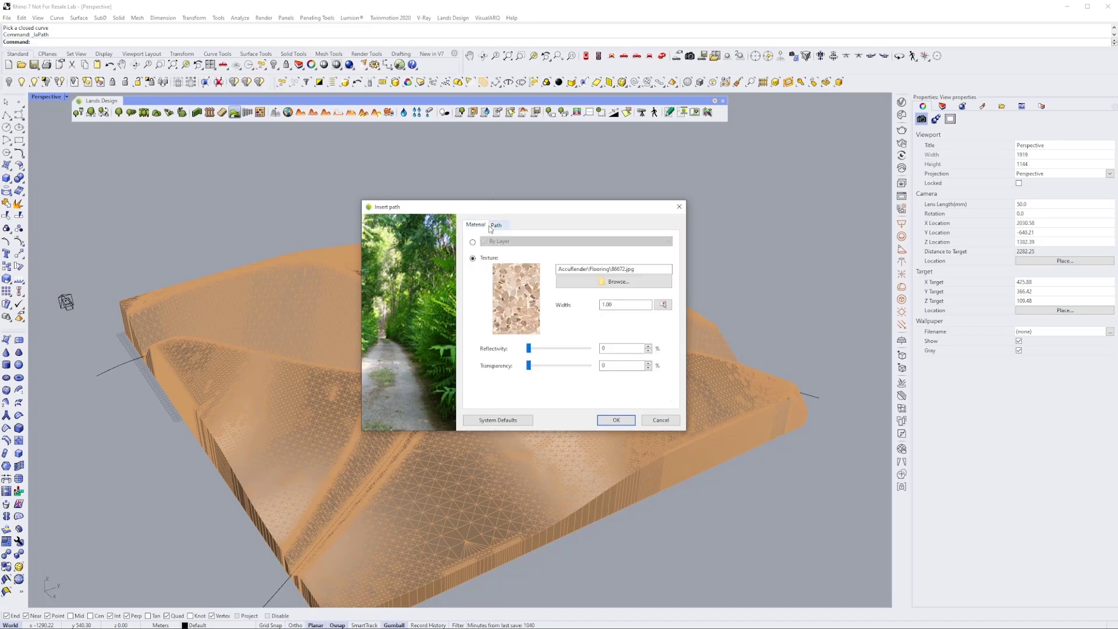
{"action": "left_click", "coordinate": [618, 281]}
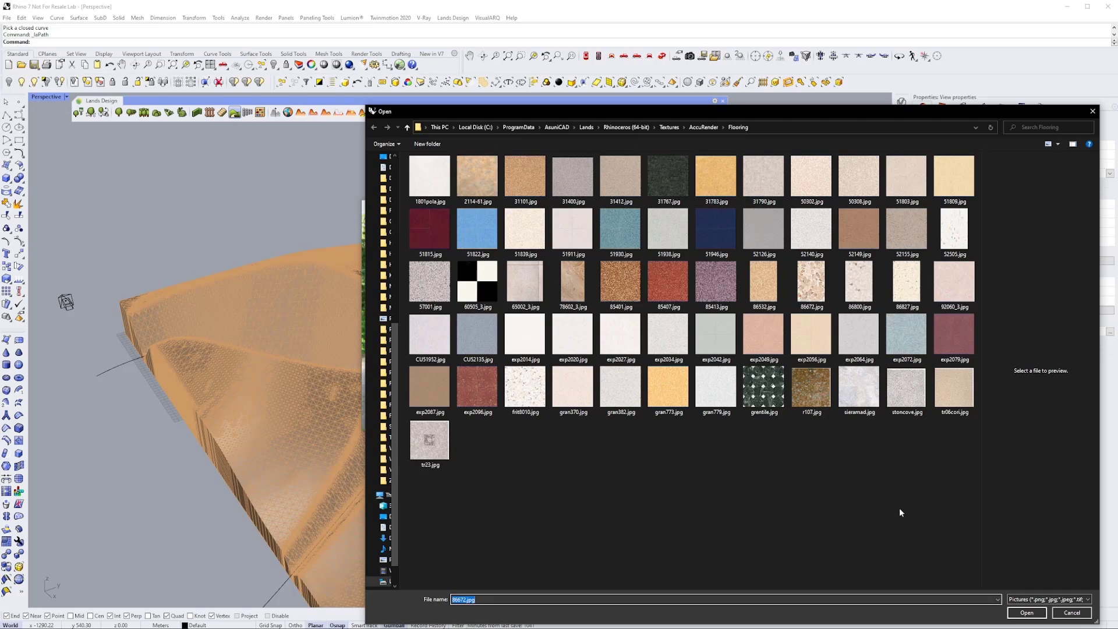
{"action": "left_click", "coordinate": [1041, 617]}
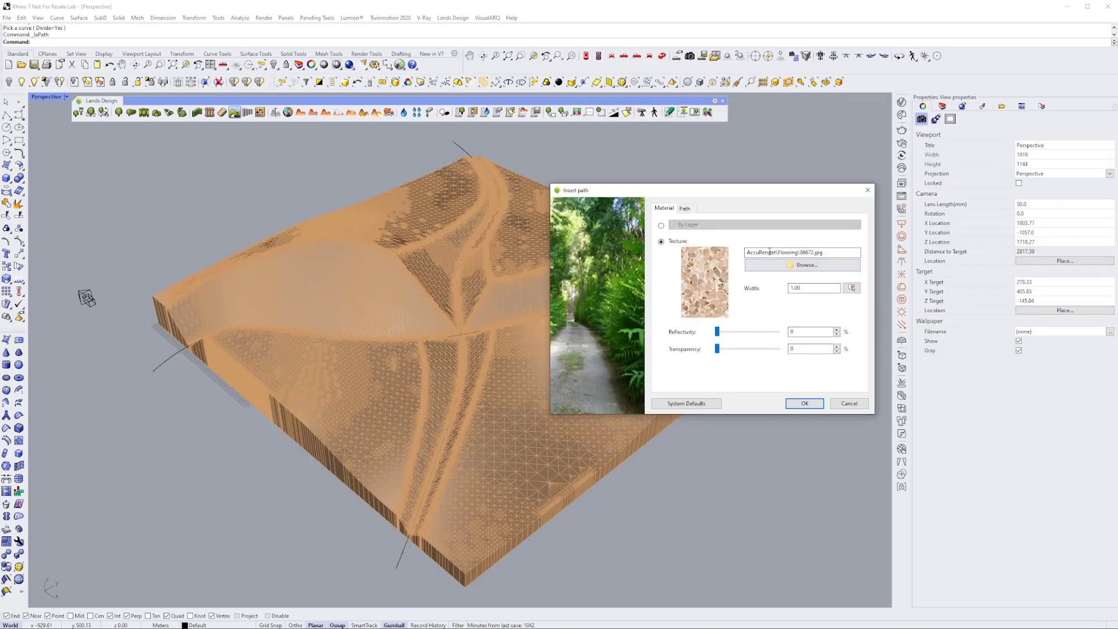
- Configure the path with a 9.00 by 0.30 rectangular section, bottom-center justification and slightly higher smoothness
{"action": "left_click", "coordinate": [685, 208]}
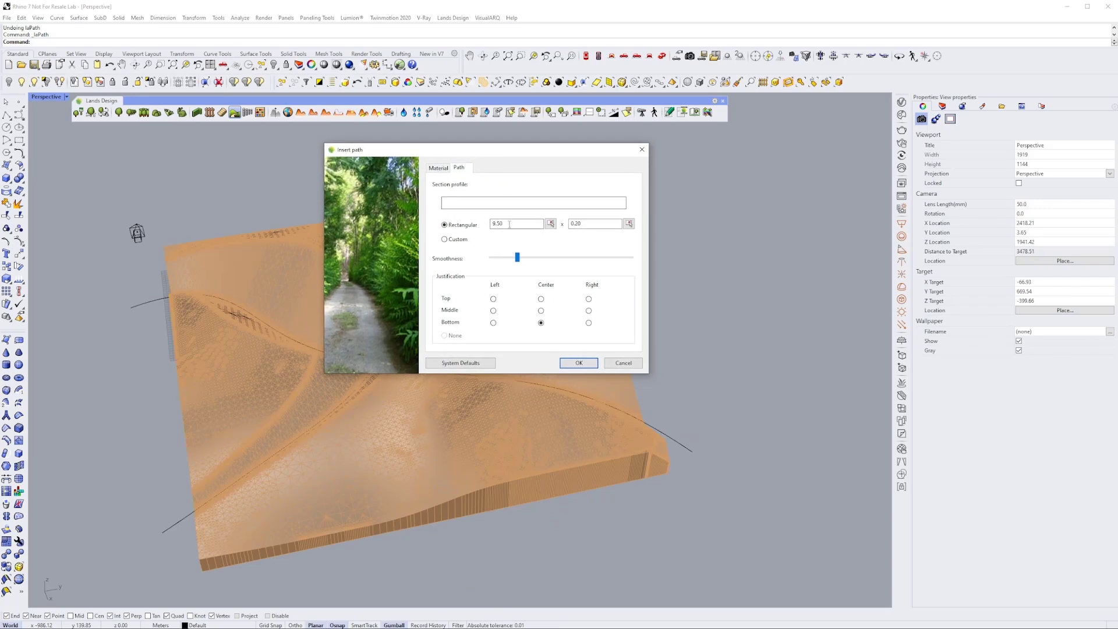
{"action": "type", "text": "9"}
{"action": "left_click", "coordinate": [591, 222]}
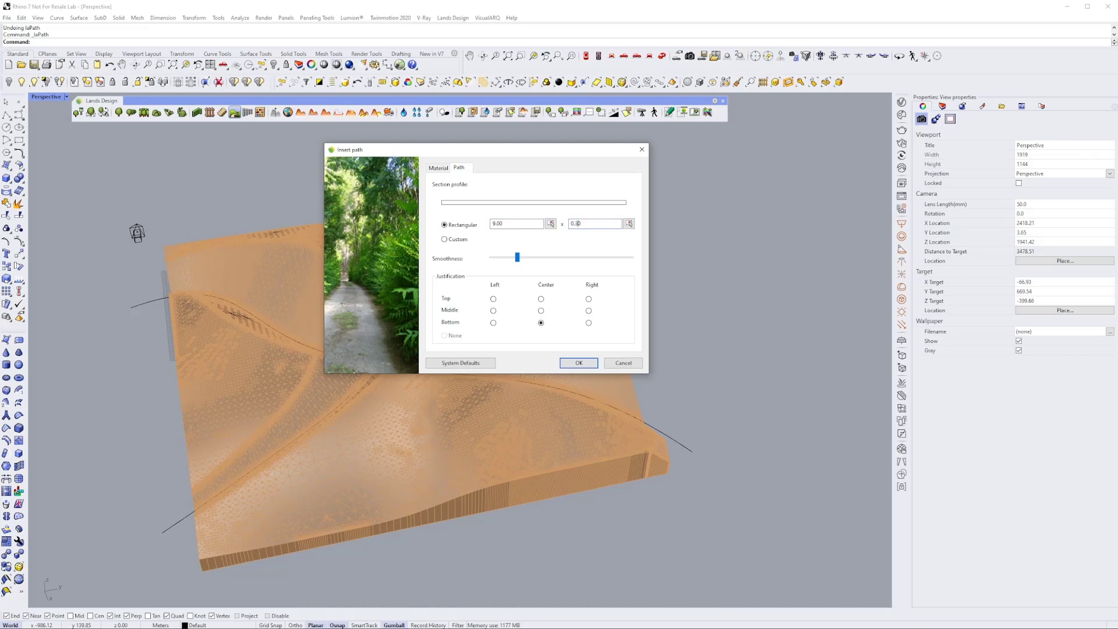
{"action": "left_click", "coordinate": [528, 224]}
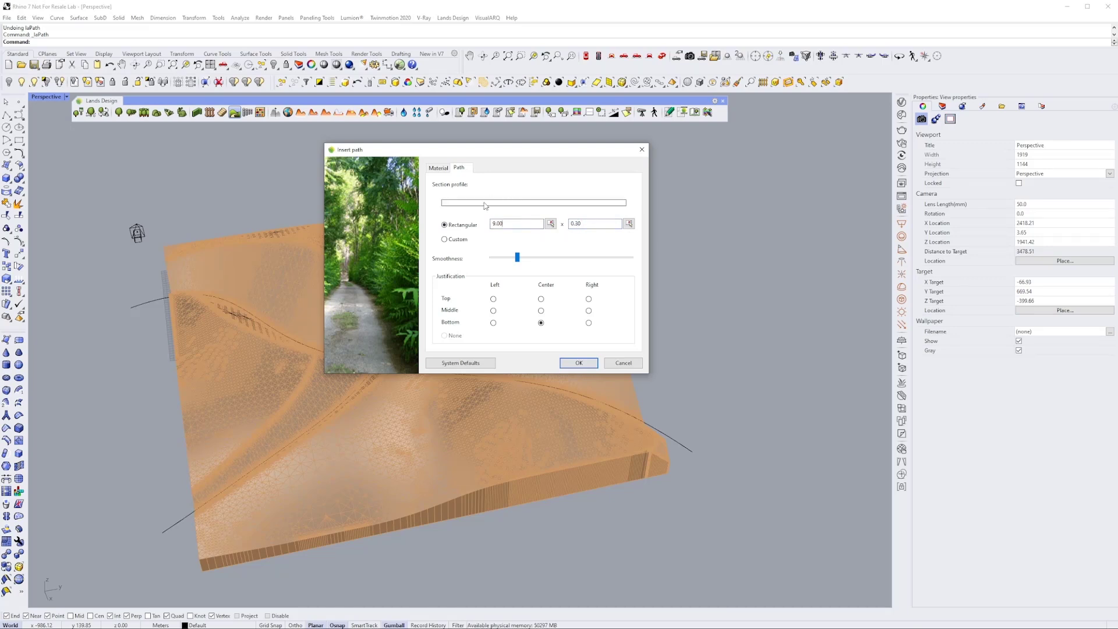
{"action": "left_click_drag", "start_coordinate": [518, 260], "coordinate": [536, 260]}
{"action": "left_click", "coordinate": [446, 169]}
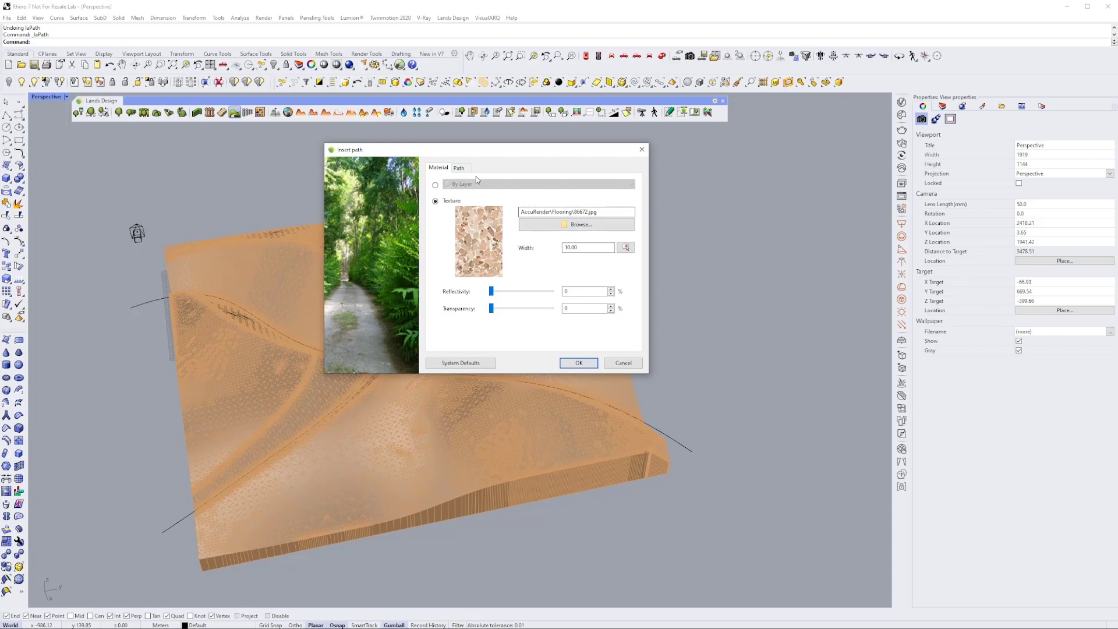
{"action": "left_click", "coordinate": [459, 168]}
{"action": "left_click", "coordinate": [579, 363]}
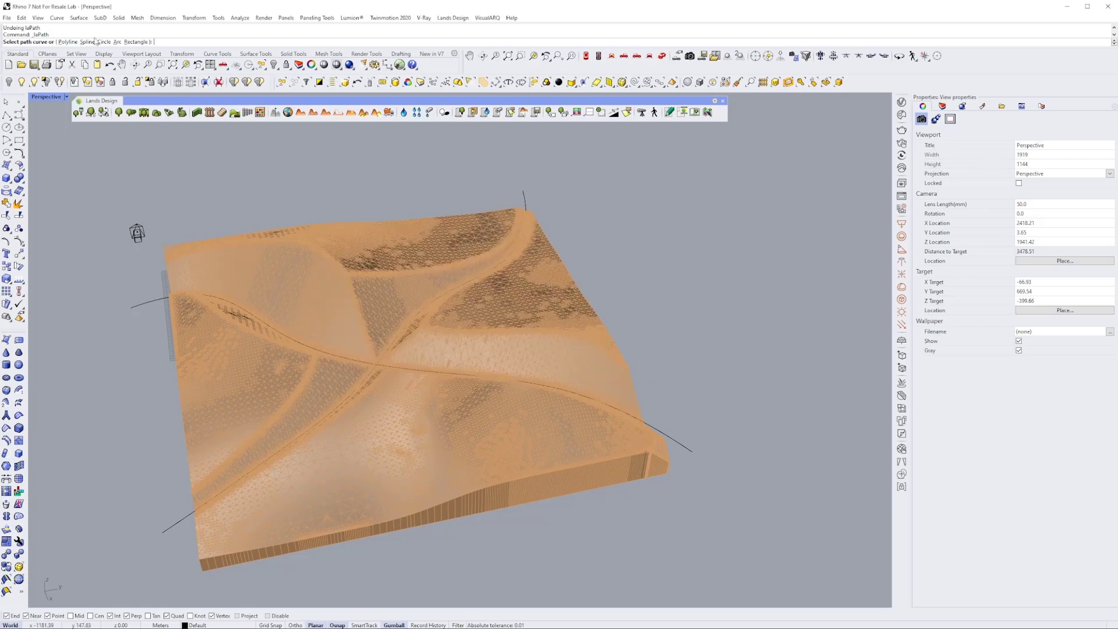
- Insert the configured path along the curve of the 10-wide terrain cut and end the path insertion
{"action": "left_click", "coordinate": [158, 302]}
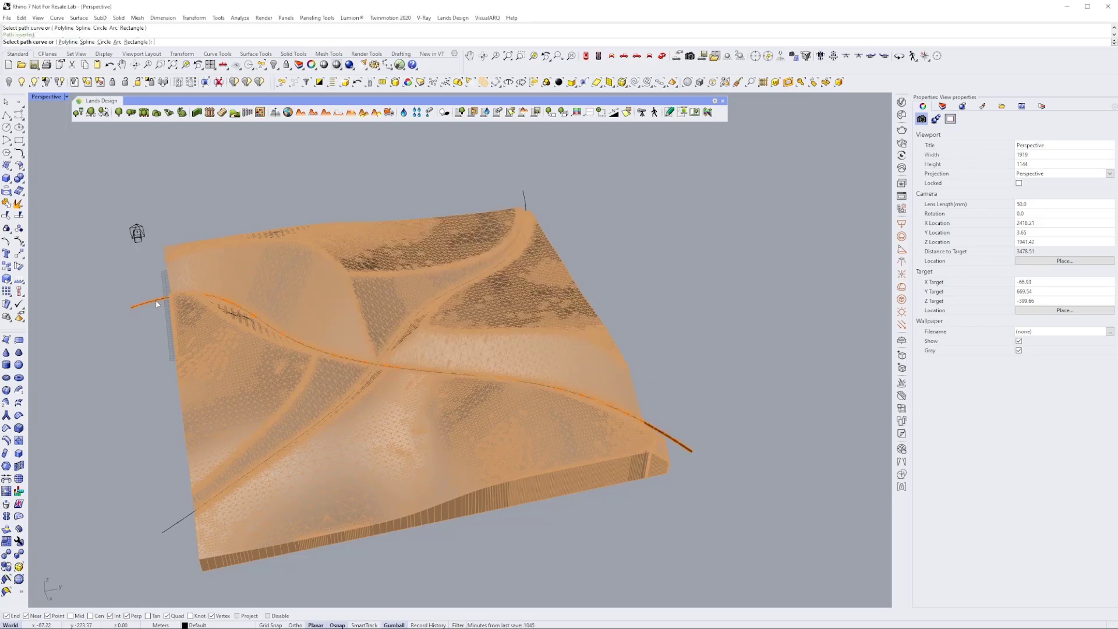
{"action": "right_click_drag", "start_coordinate": [518, 402], "coordinate": [286, 177]}
{"action": "scroll", "coordinate": [320, 348], "scroll_direction": "up", "scroll_amount": 10}
{"action": "scroll", "coordinate": [320, 346], "scroll_direction": "up", "scroll_amount": 4}
{"action": "scroll", "coordinate": [319, 345], "scroll_direction": "down", "scroll_amount": 15}
{"action": "key", "text": "Escape"}
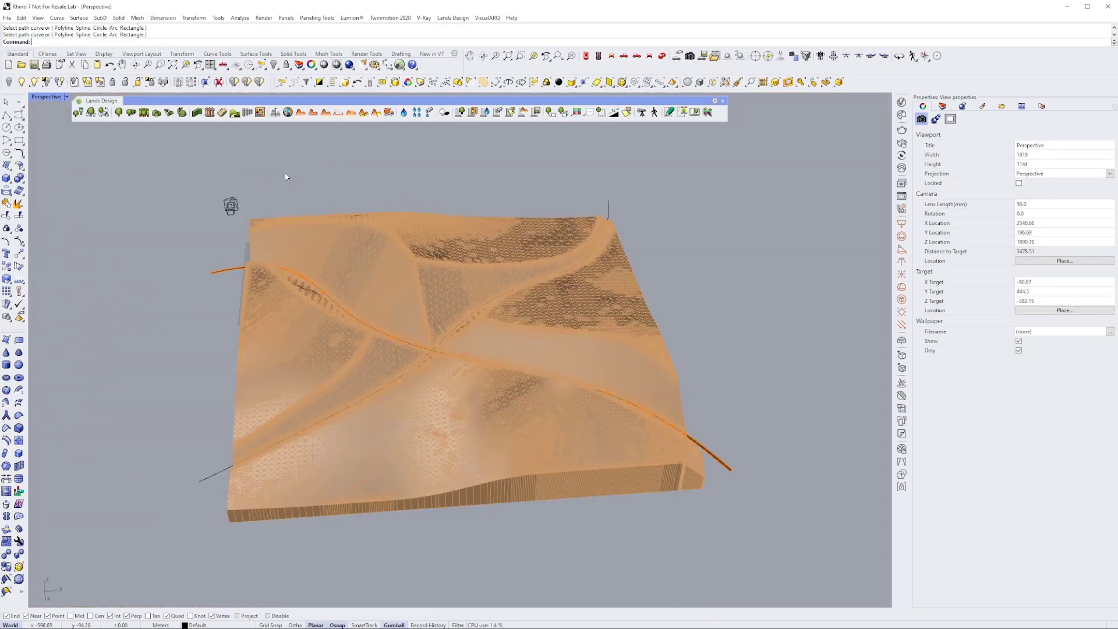
- Insert a narrower path with a 4.50 by 0.20 rectangular section along the other curve, in the 5-wide terrain cut
{"action": "right_click_drag", "start_coordinate": [352, 269], "coordinate": [338, 187]}
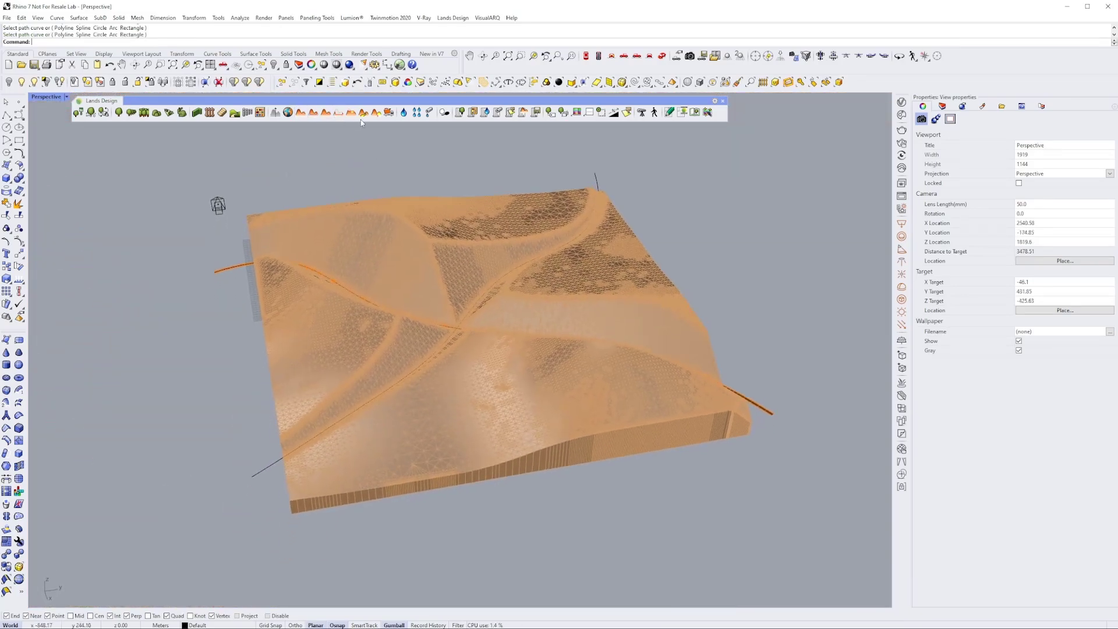
{"action": "left_click", "coordinate": [234, 112]}
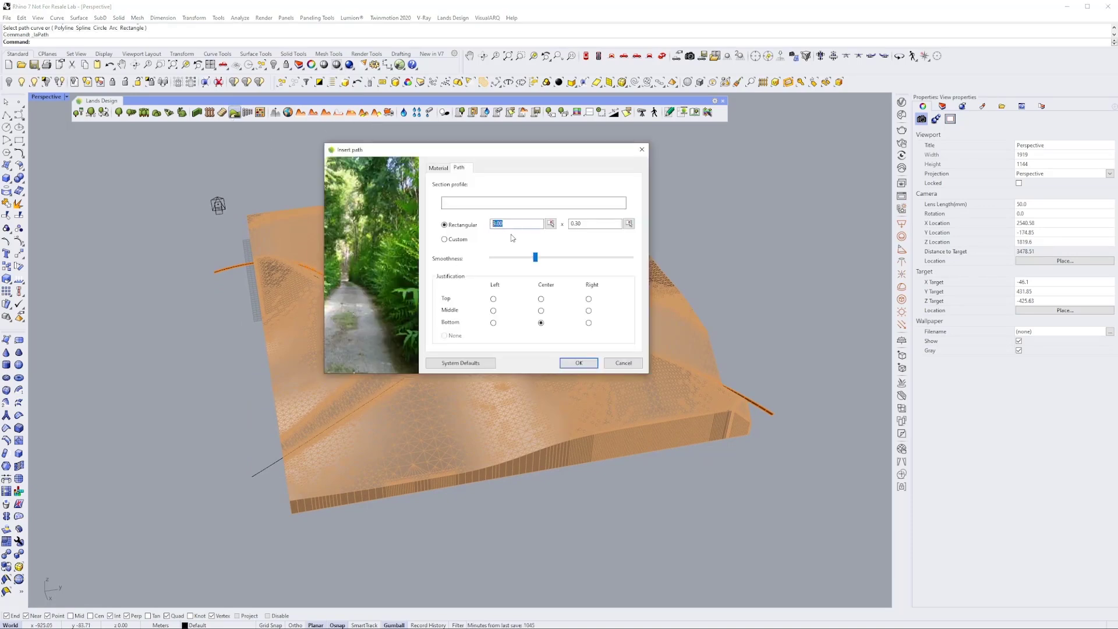
{"action": "type", "text": "4.5"}
{"action": "left_click", "coordinate": [525, 223]}
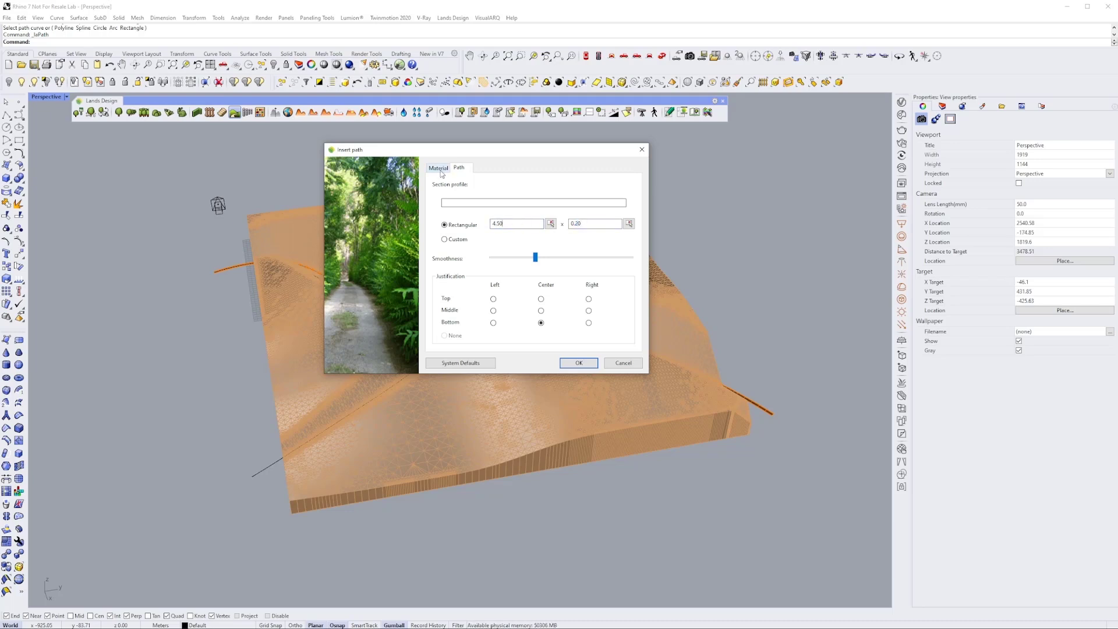
{"action": "left_click", "coordinate": [571, 364]}
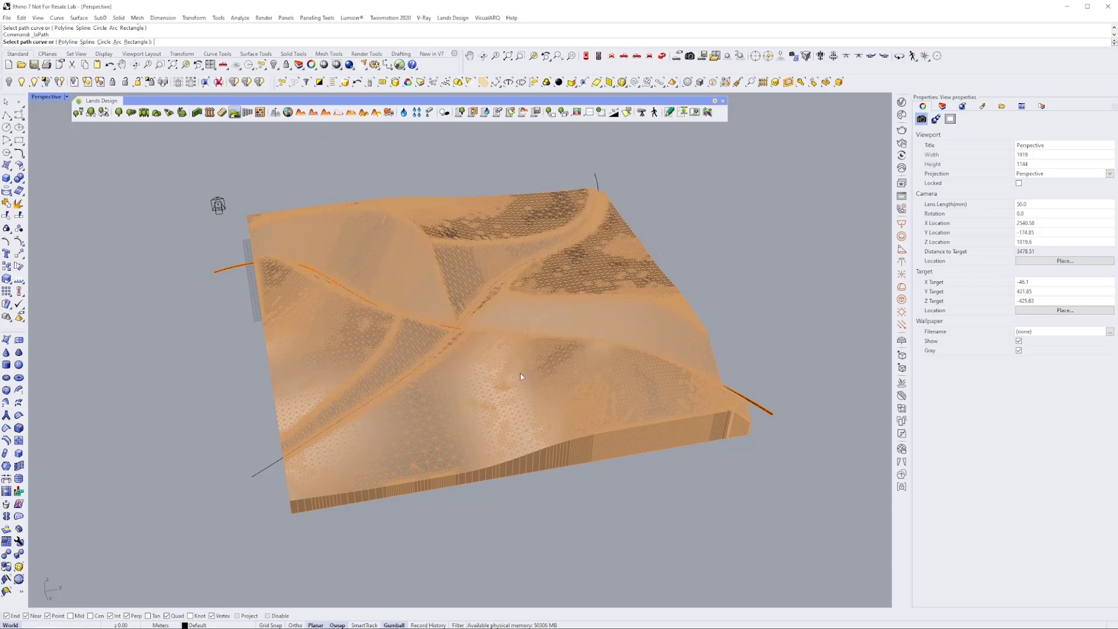
{"action": "left_click", "coordinate": [273, 467]}
{"action": "right_click_drag", "start_coordinate": [347, 452], "coordinate": [480, 369]}
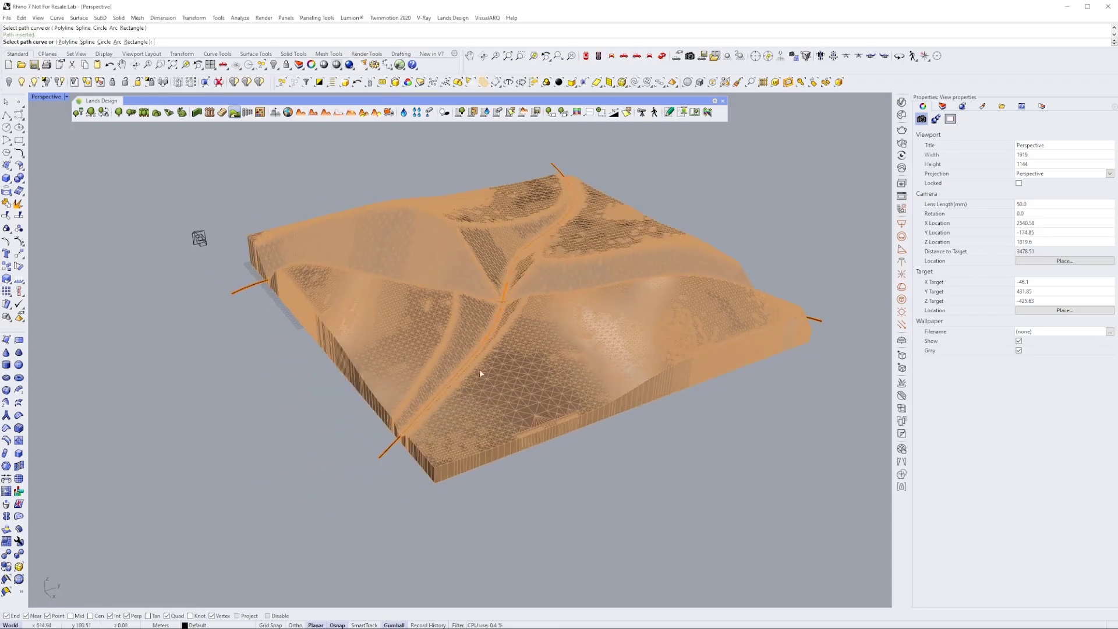
{"action": "scroll", "coordinate": [514, 292], "scroll_direction": "up", "scroll_amount": 18}
{"action": "scroll", "coordinate": [525, 344], "scroll_direction": "down", "scroll_amount": 10}
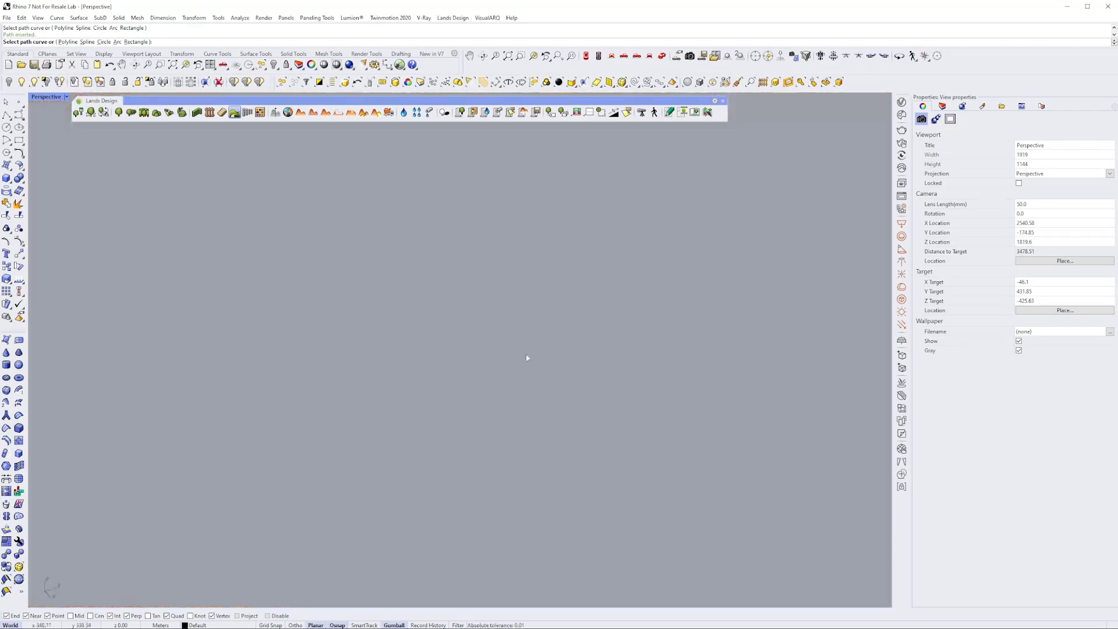
{"action": "scroll", "coordinate": [527, 336], "scroll_direction": "down", "scroll_amount": 3}
{"action": "scroll", "coordinate": [449, 408], "scroll_direction": "up", "scroll_amount": 8}
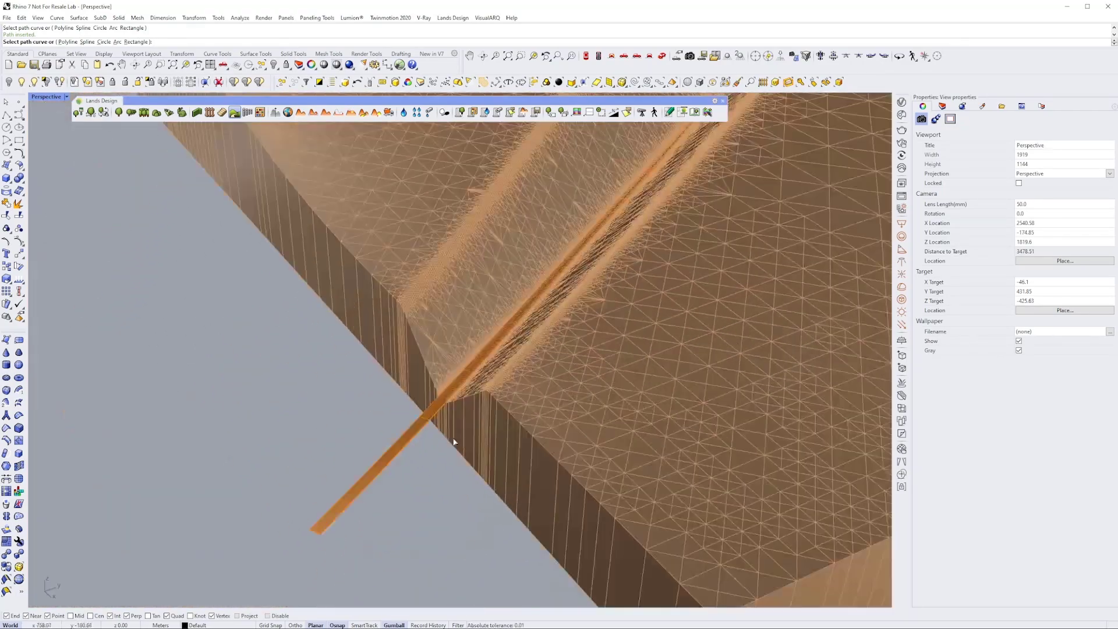
{"action": "scroll", "coordinate": [449, 413], "scroll_direction": "down", "scroll_amount": 6}
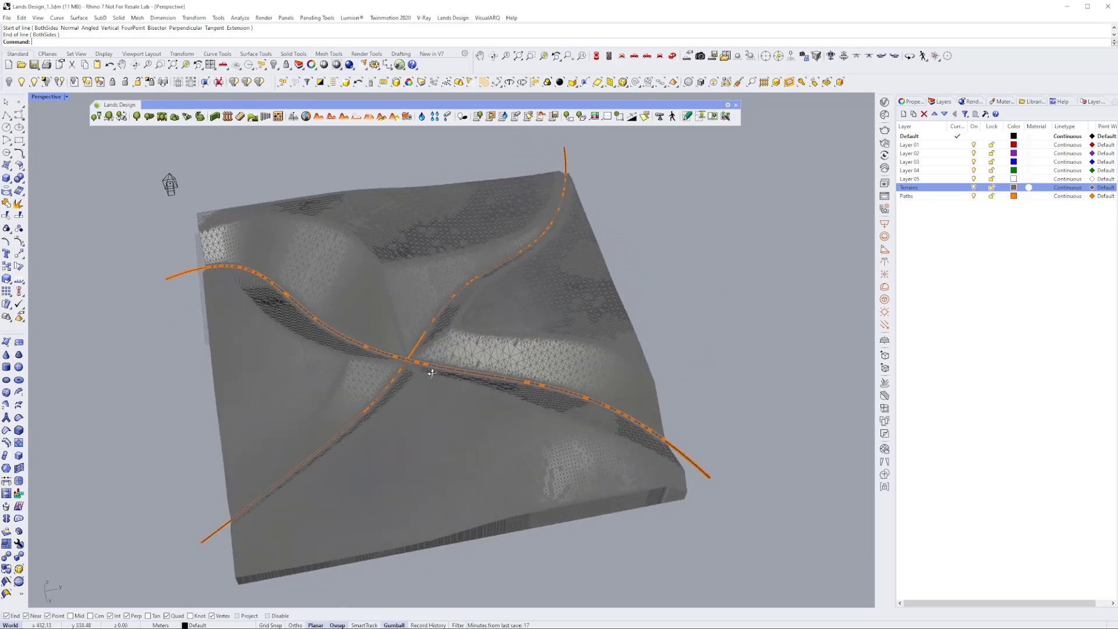
- Start Plants Paint and choose the species Populus nigra from the plant database
{"action": "mouse_move", "coordinate": [432, 373]}
{"action": "right_mouse_down"}
{"action": "mouse_move", "coordinate": [466, 357]}
{"action": "mouse_move", "coordinate": [470, 331]}
{"action": "mouse_move", "coordinate": [447, 362]}
{"action": "mouse_move", "coordinate": [437, 354]}
{"action": "right_mouse_up"}
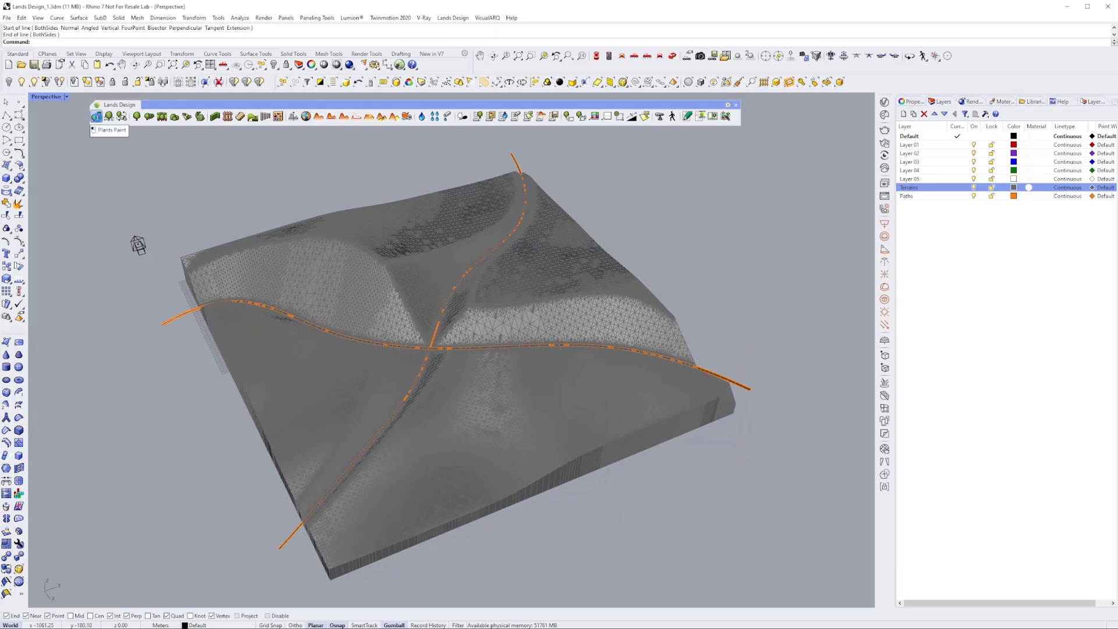
{"action": "left_click", "coordinate": [96, 117]}
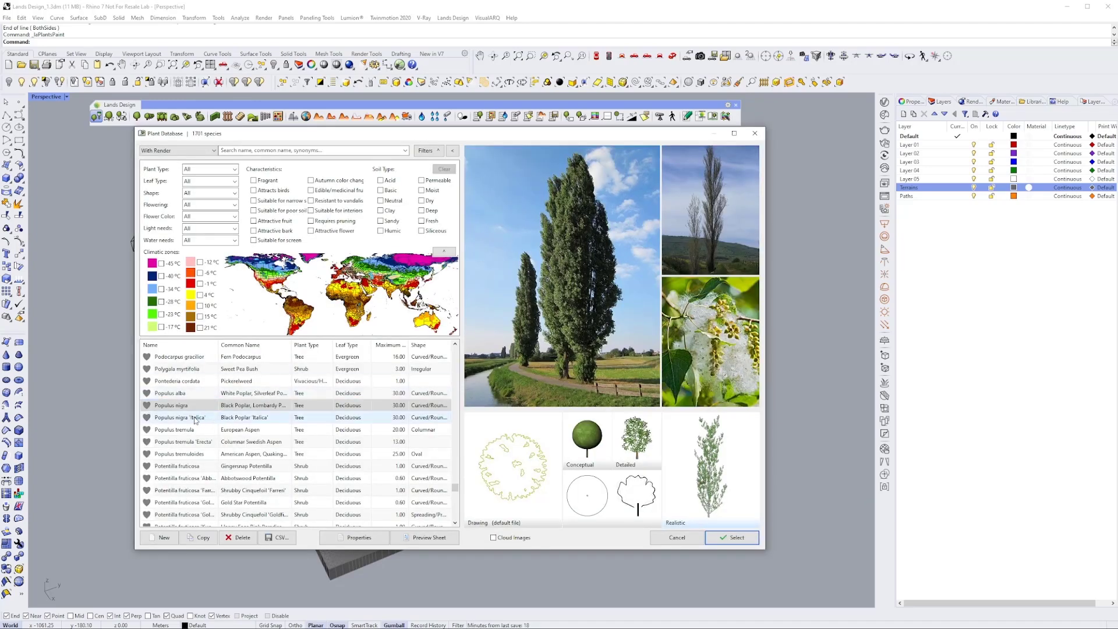
{"action": "left_click", "coordinate": [195, 418]}
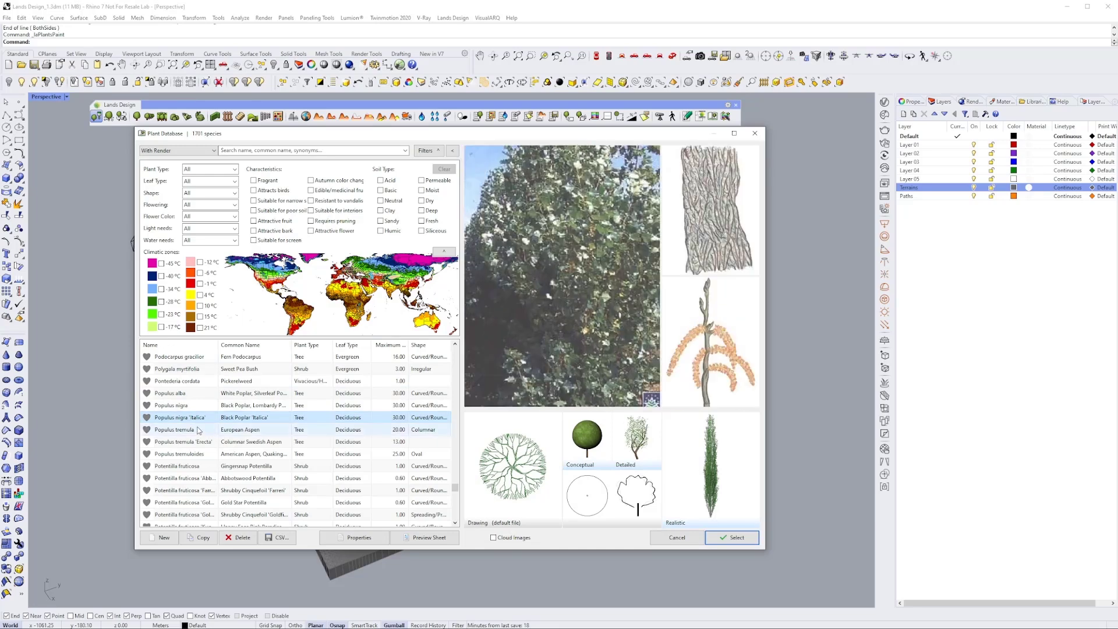
{"action": "left_click", "coordinate": [198, 429]}
{"action": "left_click", "coordinate": [242, 408]}
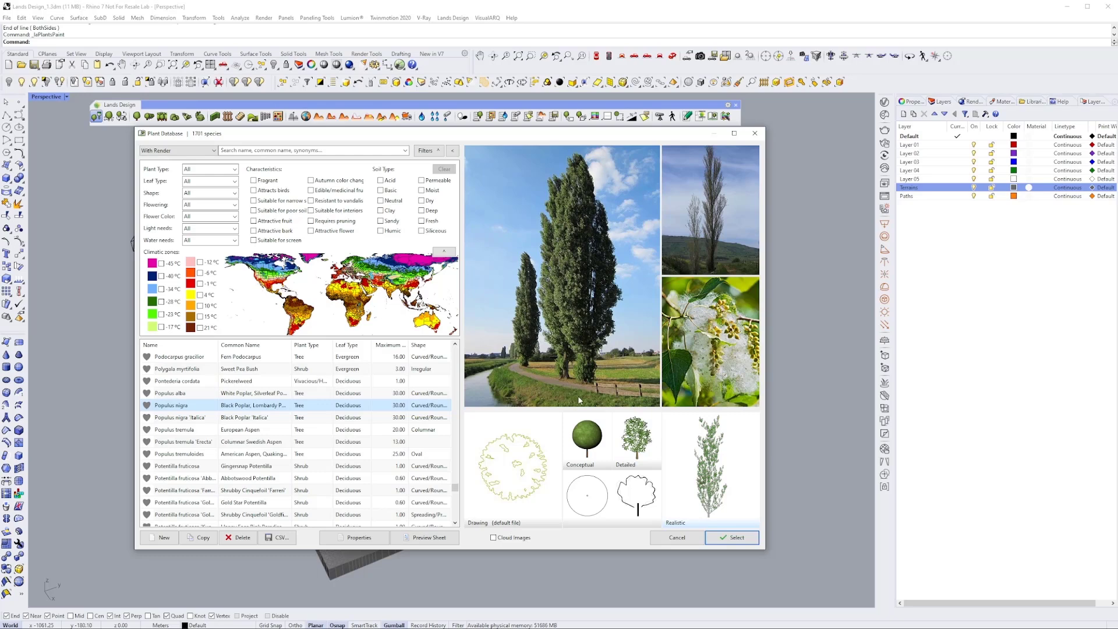
{"action": "left_click", "coordinate": [735, 537]}
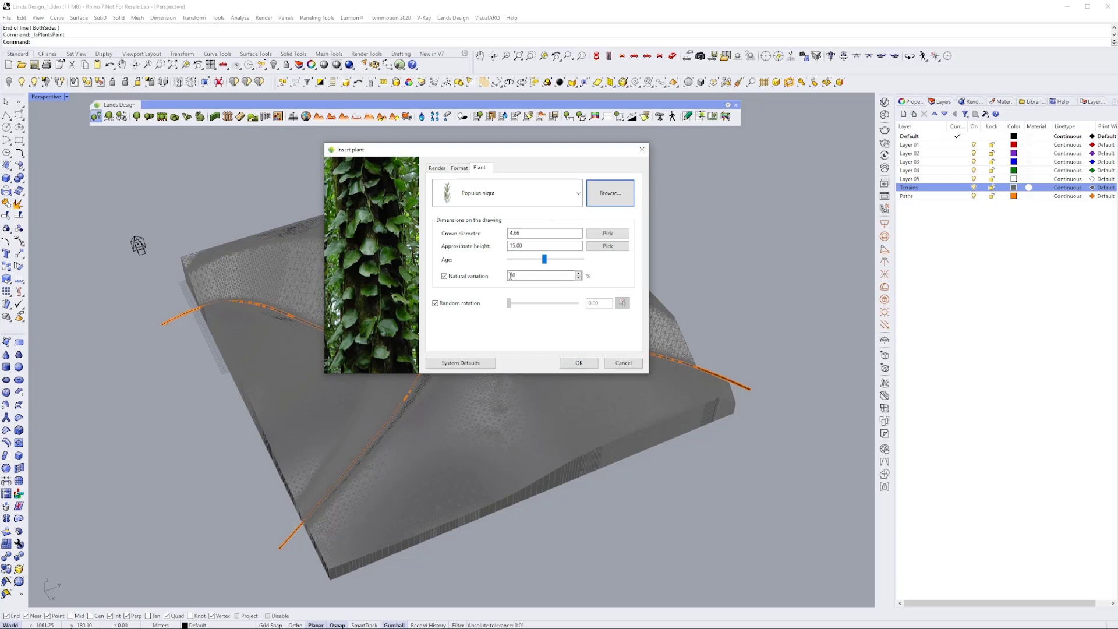
- Paint a loose row of Populus nigra along one side of the curved path, starting near the path crossing
{"action": "left_click", "coordinate": [577, 363]}
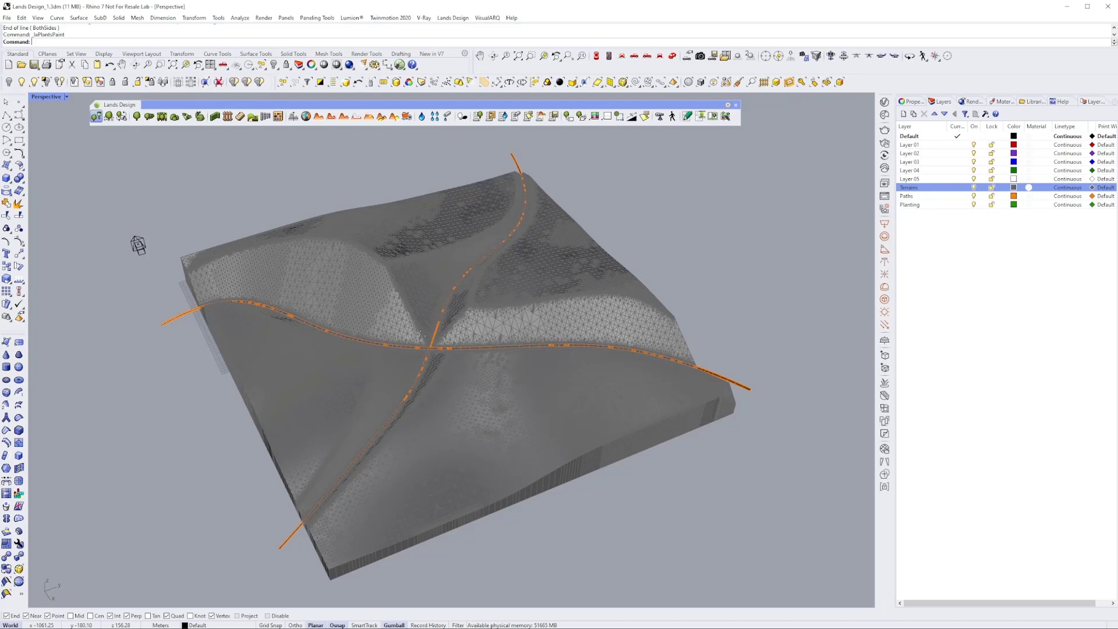
{"action": "scroll", "coordinate": [492, 394], "scroll_direction": "up", "scroll_amount": 8}
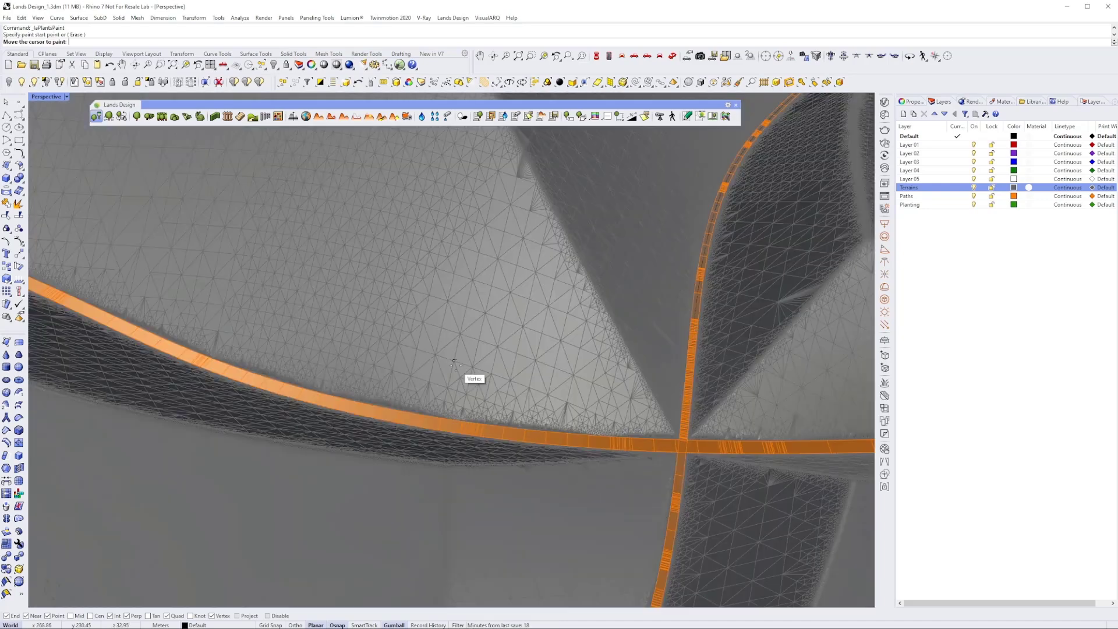
{"action": "left_click_drag", "start_coordinate": [380, 366], "coordinate": [315, 361]}
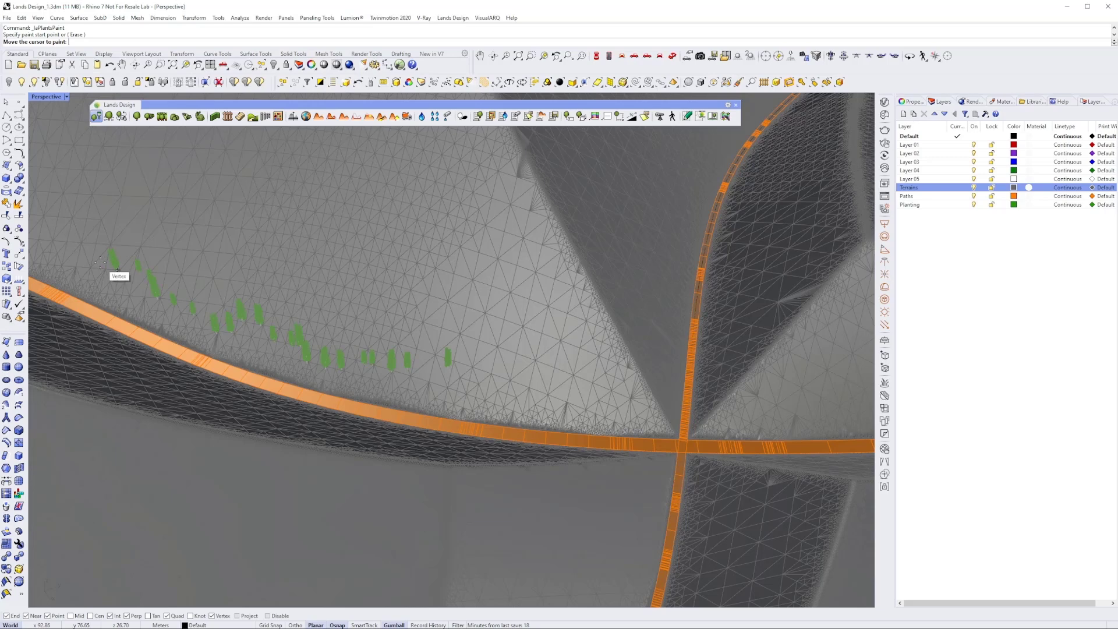
{"action": "left_click", "coordinate": [57, 242]}
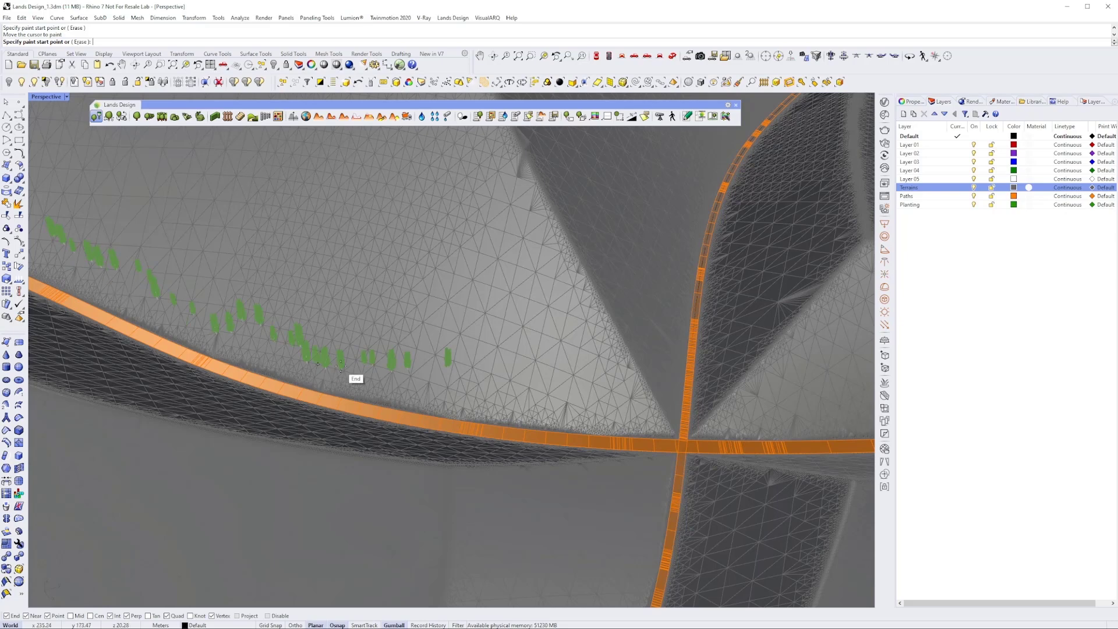
- Paint a matching row of Populus nigra along the opposite side of the same path and end the painting
{"action": "scroll", "coordinate": [375, 377], "scroll_direction": "down", "scroll_amount": 3}
{"action": "right_click_drag", "start_coordinate": [390, 372], "coordinate": [502, 414]}
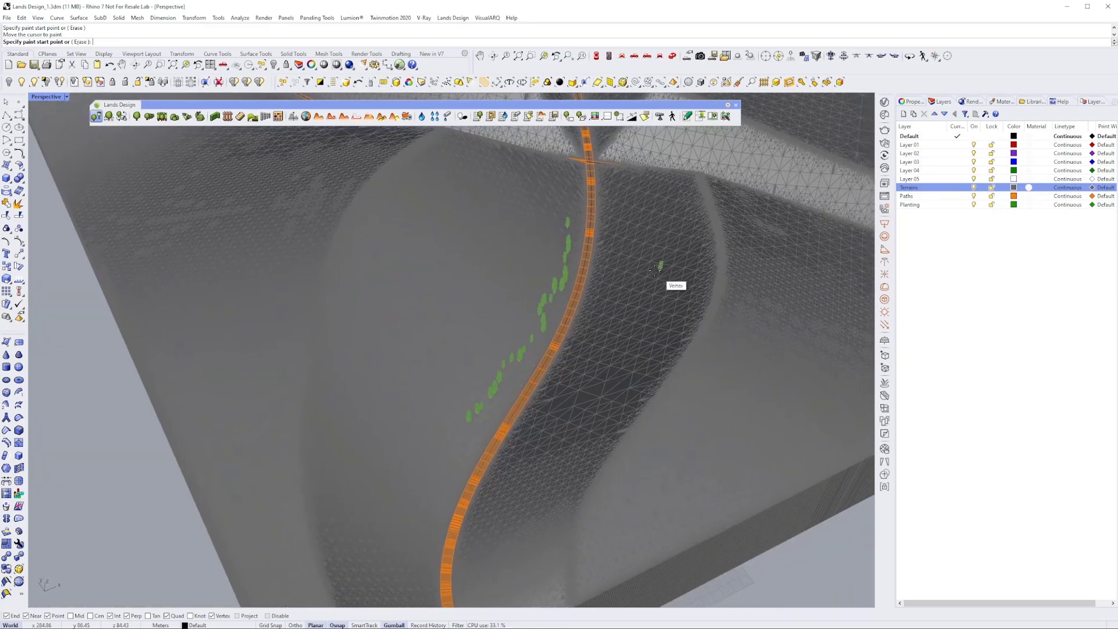
{"action": "scroll", "coordinate": [654, 273], "scroll_direction": "up", "scroll_amount": 3}
{"action": "left_click", "coordinate": [600, 217]}
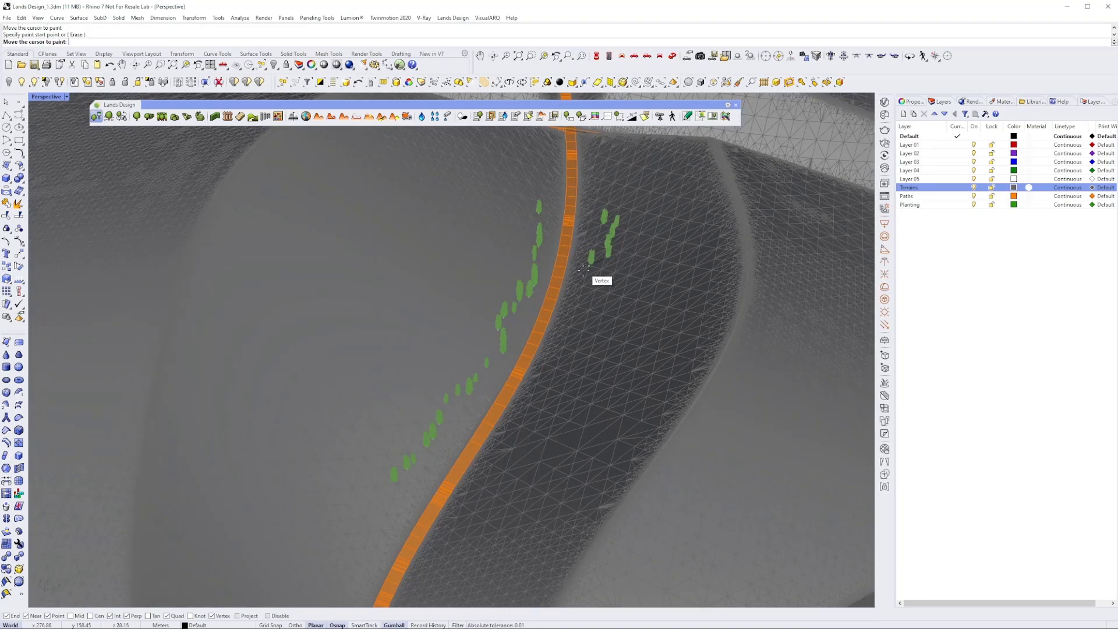
{"action": "mouse_move", "coordinate": [575, 324]}
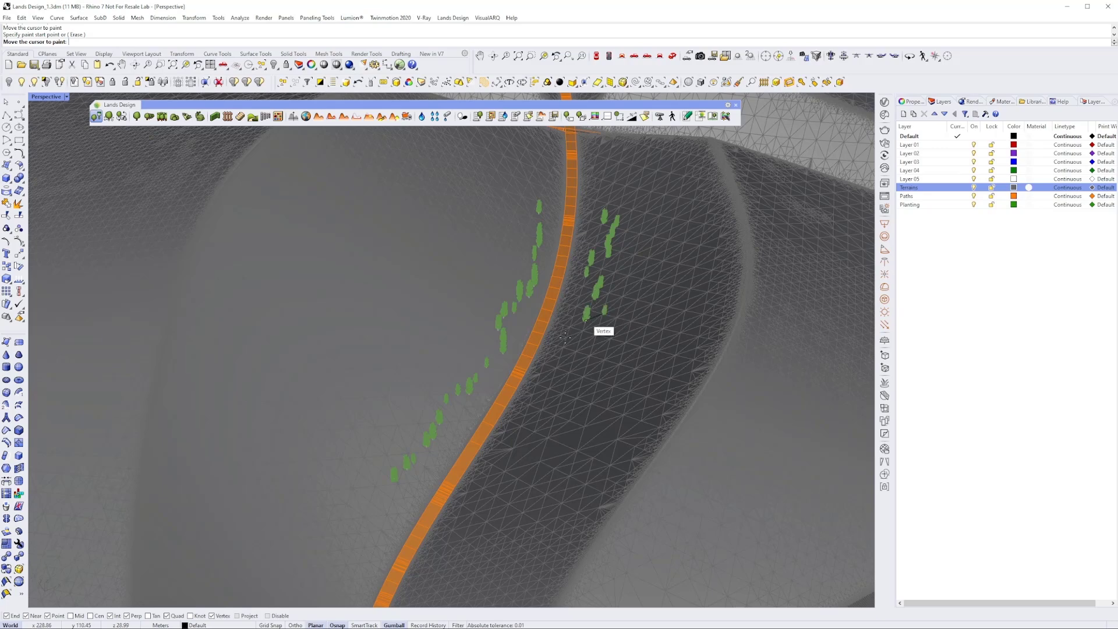
{"action": "mouse_move", "coordinate": [543, 402]}
{"action": "mouse_move", "coordinate": [542, 400]}
{"action": "left_mouse_down"}
{"action": "mouse_move", "coordinate": [524, 457]}
{"action": "mouse_move", "coordinate": [466, 527]}
{"action": "mouse_move", "coordinate": [450, 566]}
{"action": "left_mouse_up"}
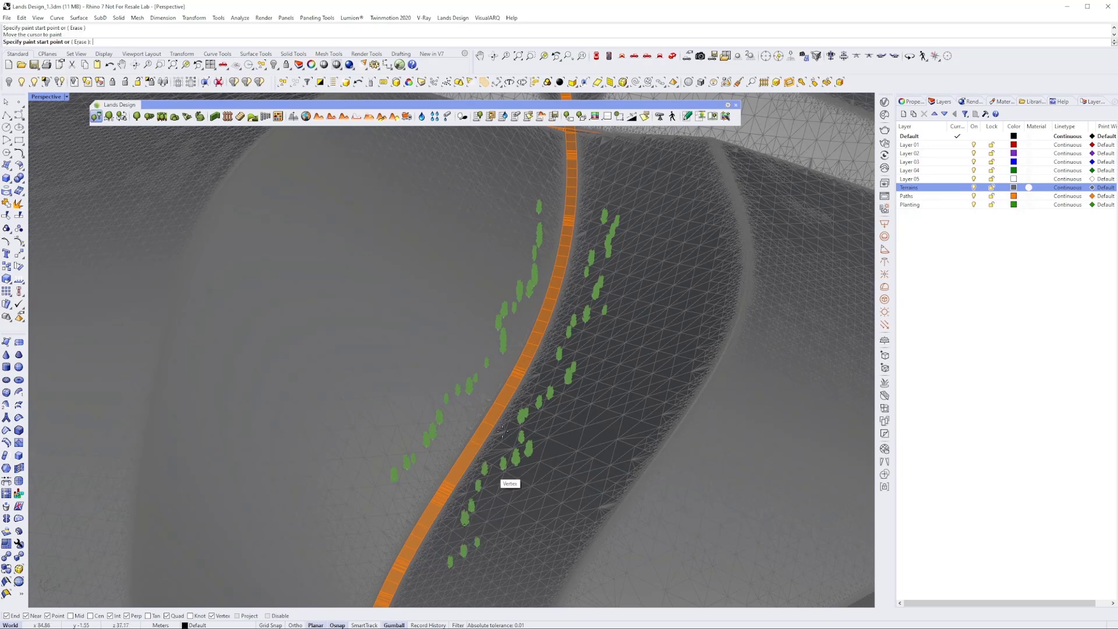
{"action": "scroll", "coordinate": [507, 420], "scroll_direction": "down", "scroll_amount": 5}
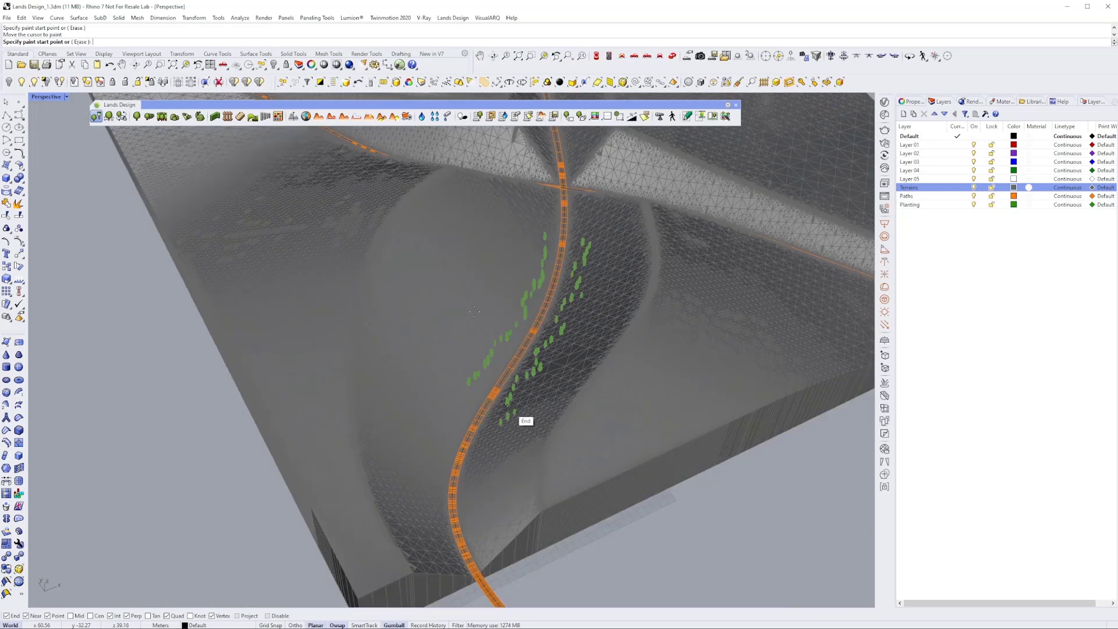
{"action": "key", "text": "Escape"}
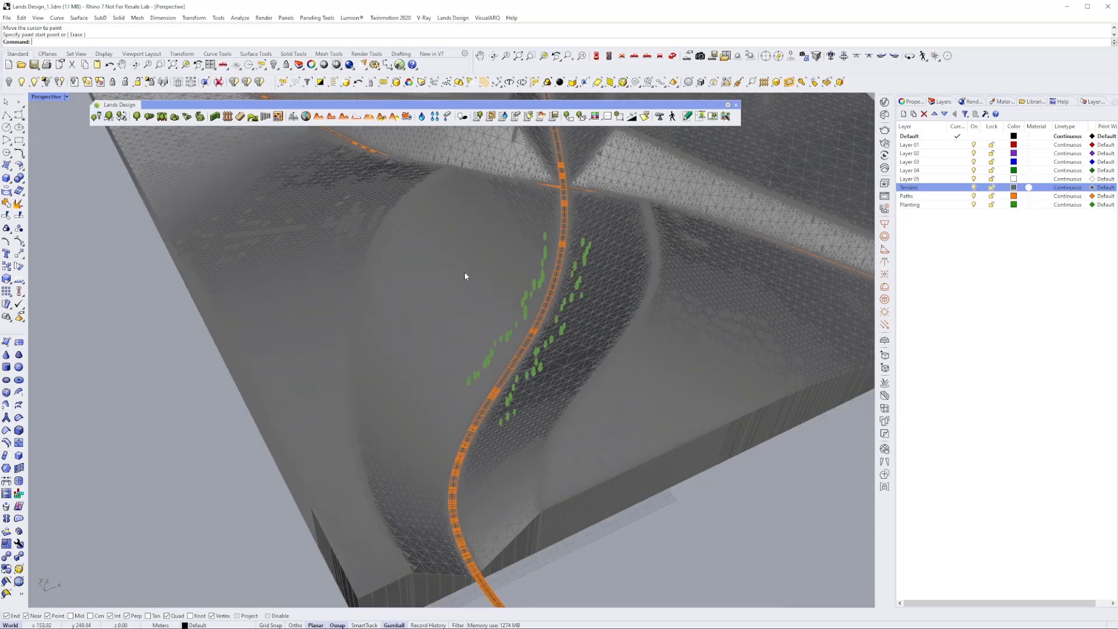
- Restart Plants Paint with the species Populus tremuloides from the plant database, keeping the existing dimensions
{"action": "left_click", "coordinate": [96, 117]}
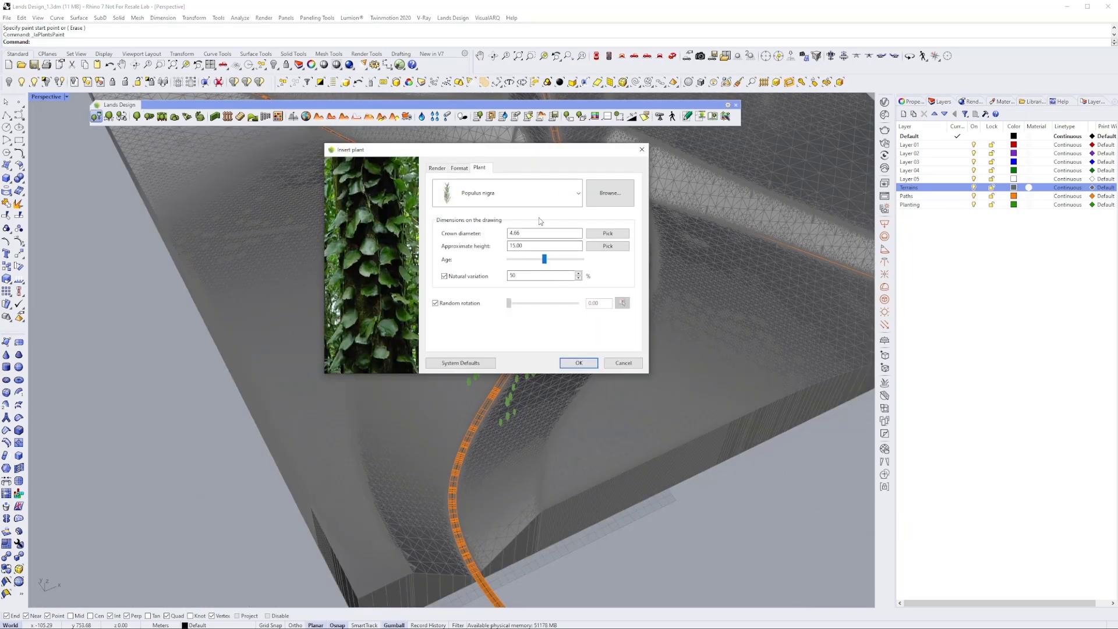
{"action": "left_click", "coordinate": [610, 193]}
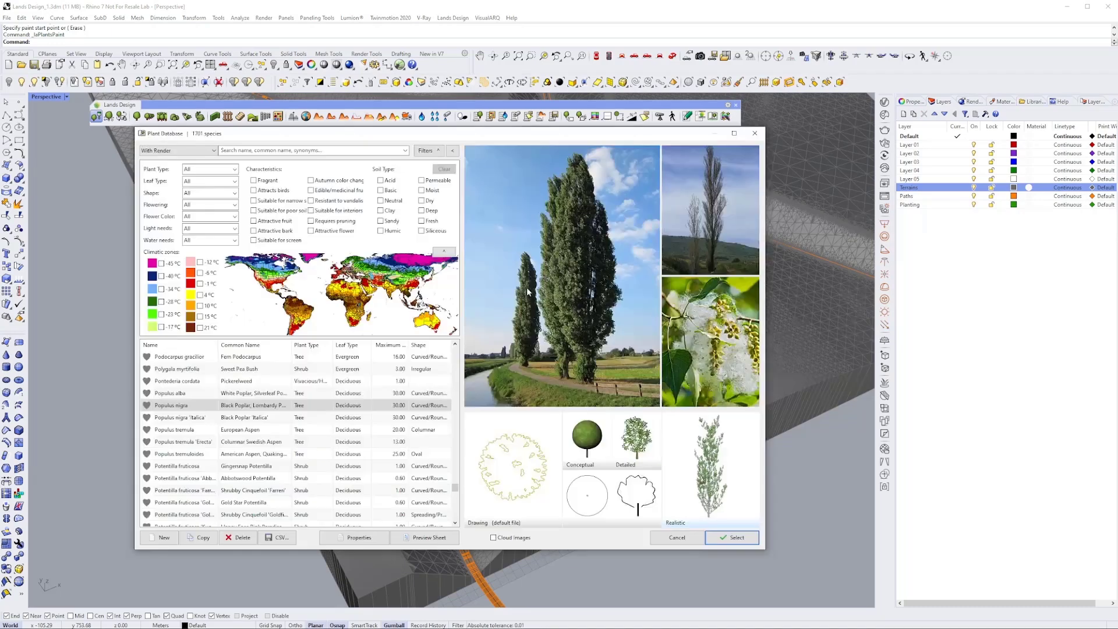
{"action": "left_click", "coordinate": [193, 429]}
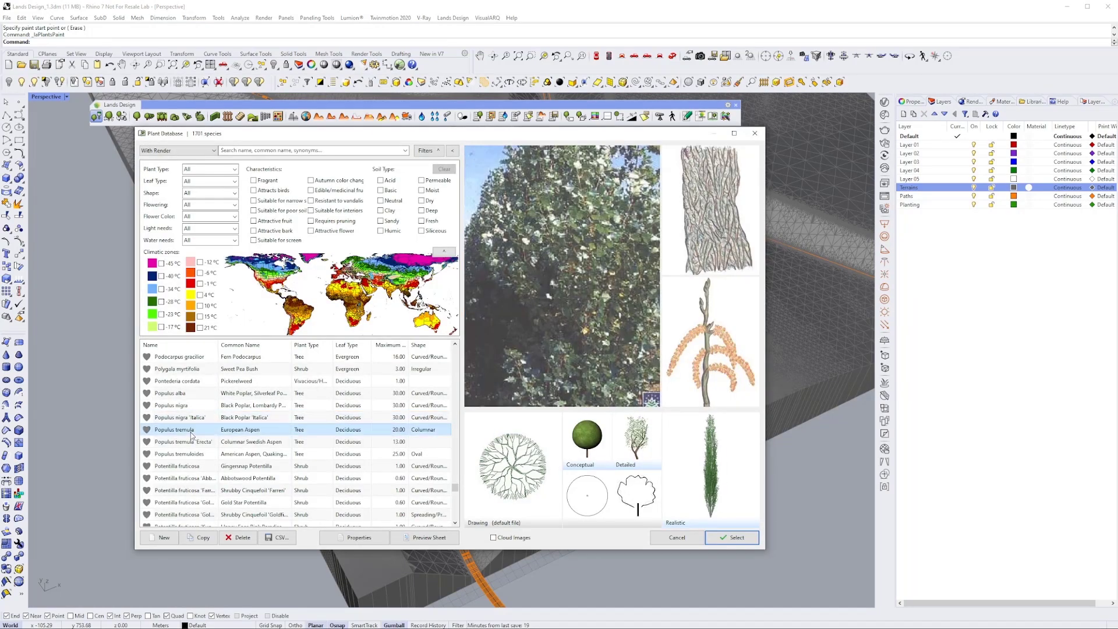
{"action": "left_click", "coordinate": [186, 454]}
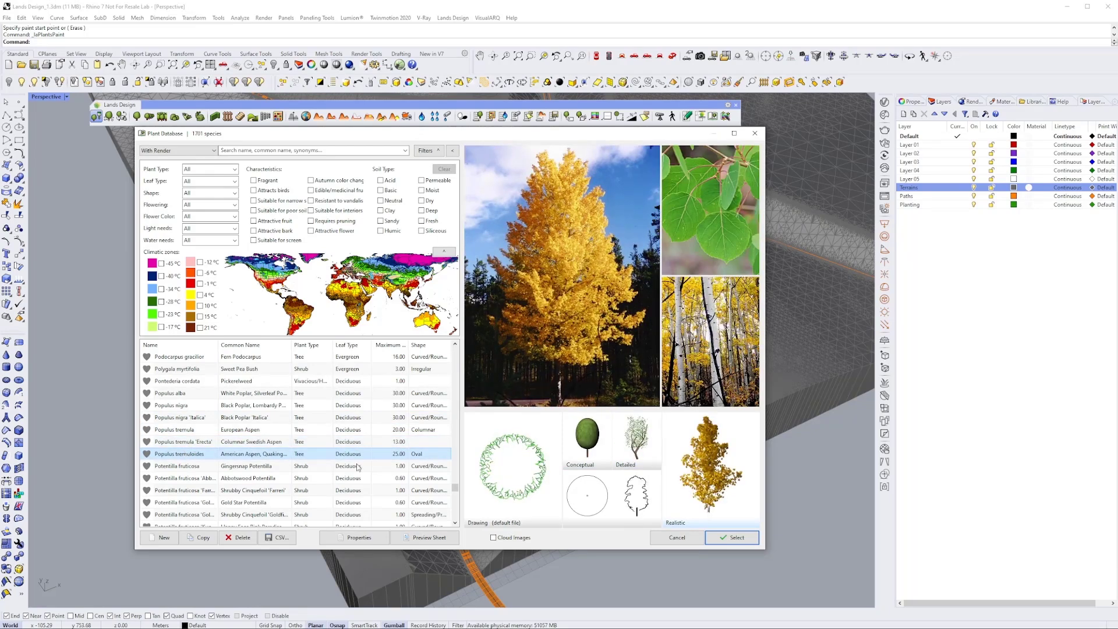
{"action": "left_click", "coordinate": [710, 538]}
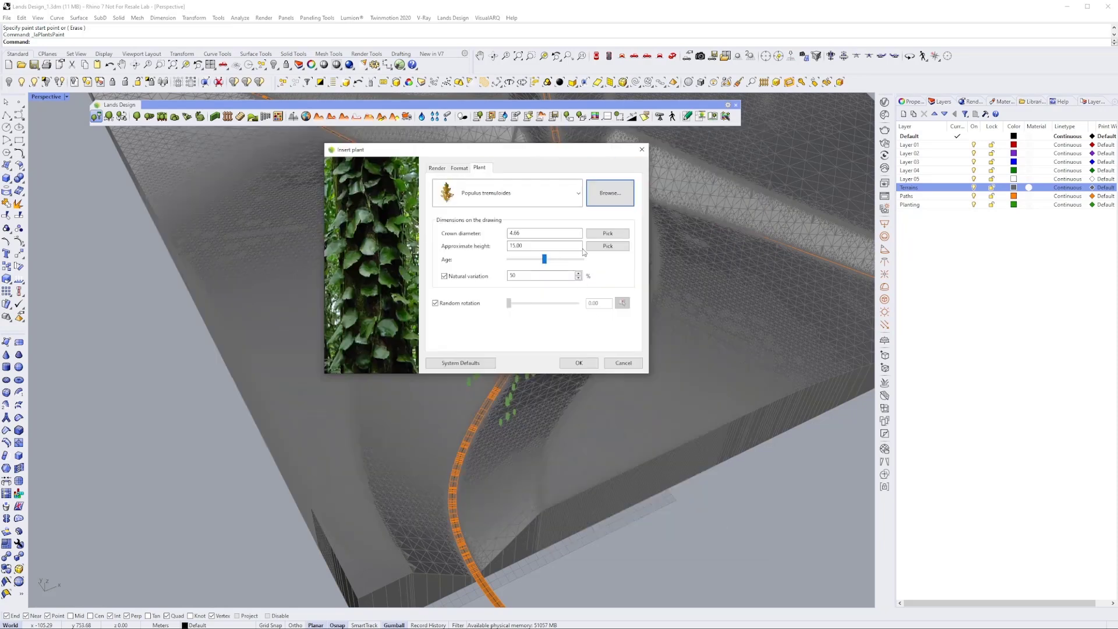
{"action": "left_click", "coordinate": [579, 363]}
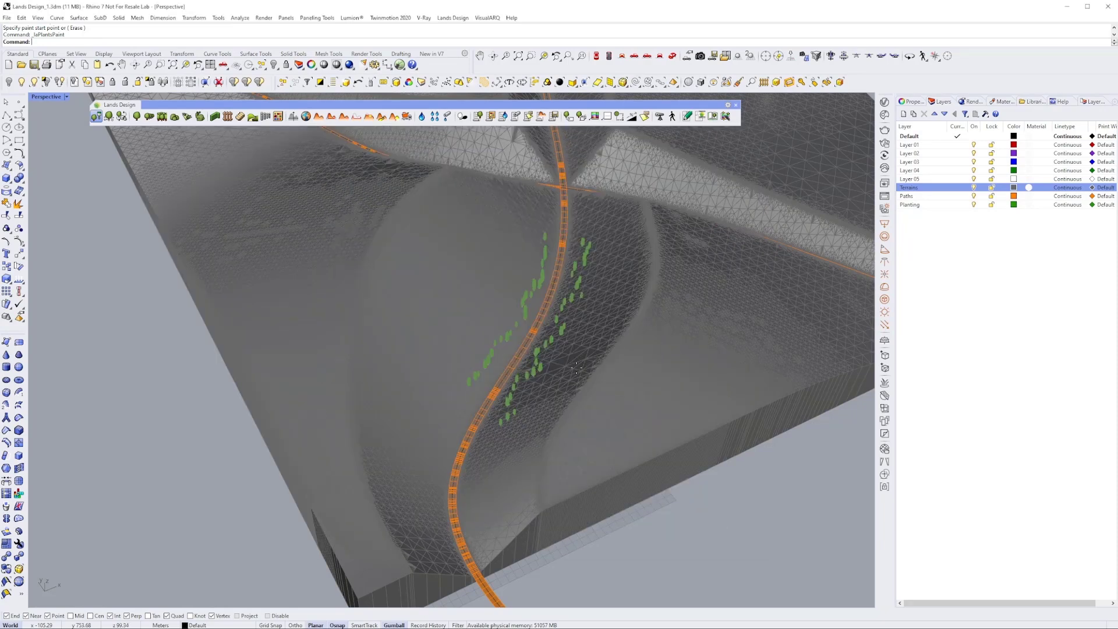
- Paint Populus tremuloides along one side of the path, continuing the poplar row toward the terrain edge
{"action": "scroll", "coordinate": [462, 405], "scroll_direction": "up", "scroll_amount": 3}
{"action": "left_click", "coordinate": [462, 408]}
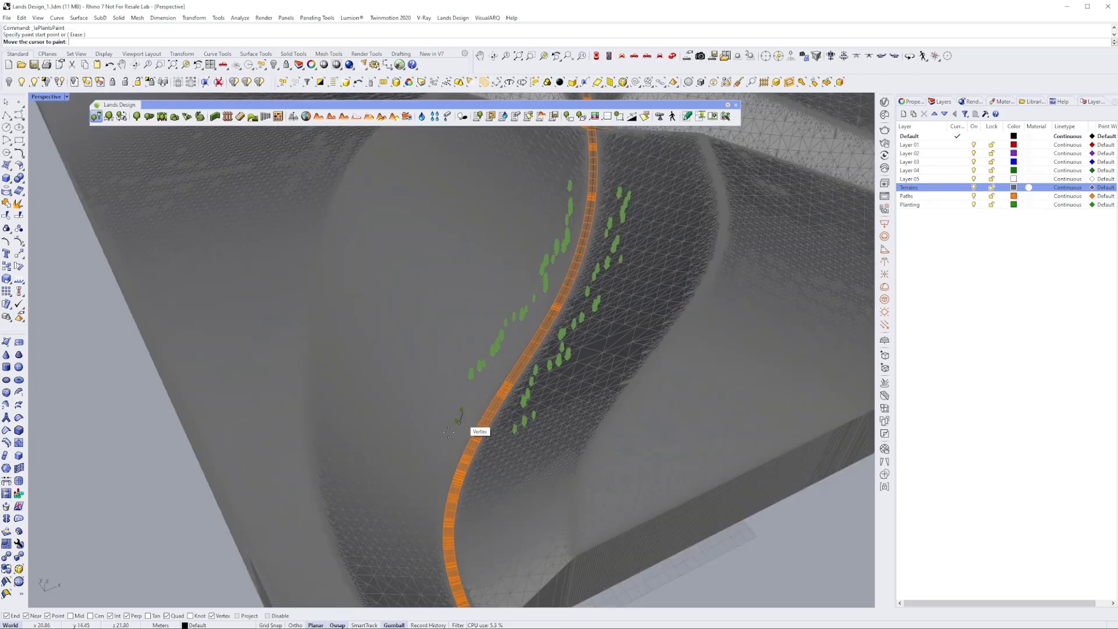
{"action": "mouse_move", "coordinate": [443, 480]}
{"action": "mouse_move", "coordinate": [437, 560]}
{"action": "left_click", "coordinate": [475, 411]}
- Paint Populus tremuloides along the other side of the path toward the terrain edge and end the painting
{"action": "left_click", "coordinate": [509, 449]}
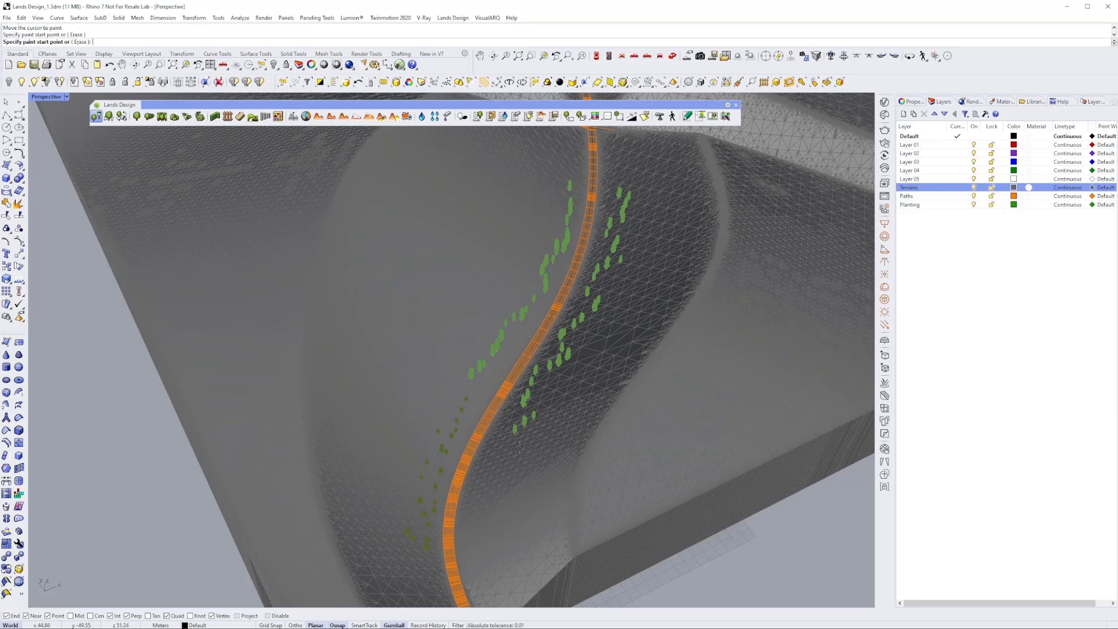
{"action": "mouse_move", "coordinate": [481, 457]}
{"action": "mouse_move", "coordinate": [490, 491]}
{"action": "mouse_move", "coordinate": [481, 518]}
{"action": "mouse_move", "coordinate": [502, 438]}
{"action": "left_click", "coordinate": [478, 546]}
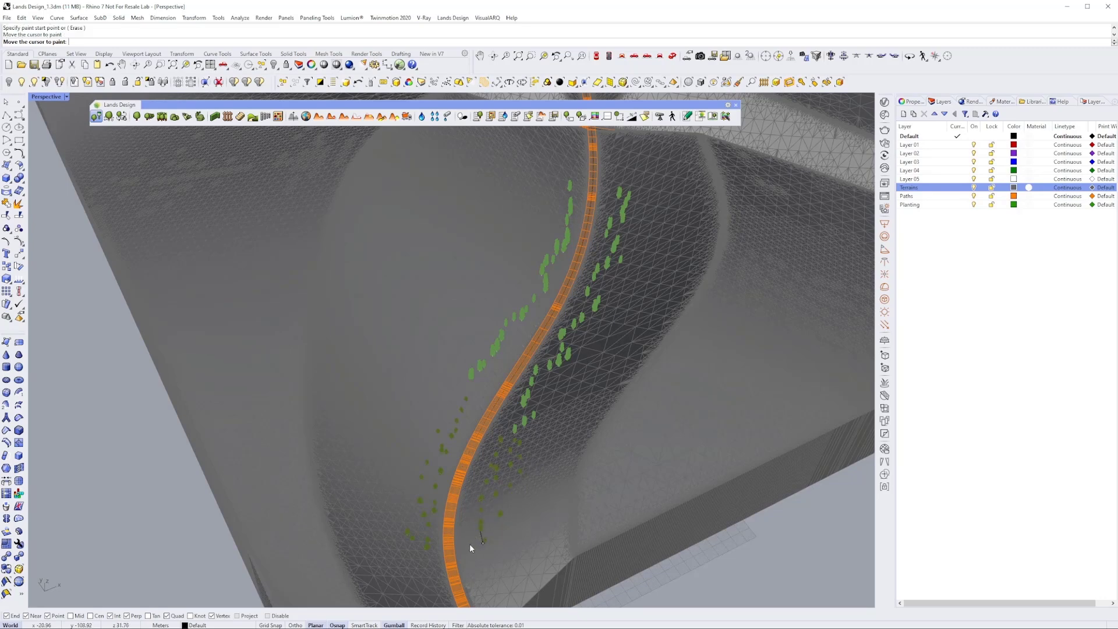
{"action": "key", "text": "Return"}
- Move one Populus nigra from the row beside the path farther up the valley slope
{"action": "scroll", "coordinate": [473, 479], "scroll_direction": "up", "scroll_amount": 8}
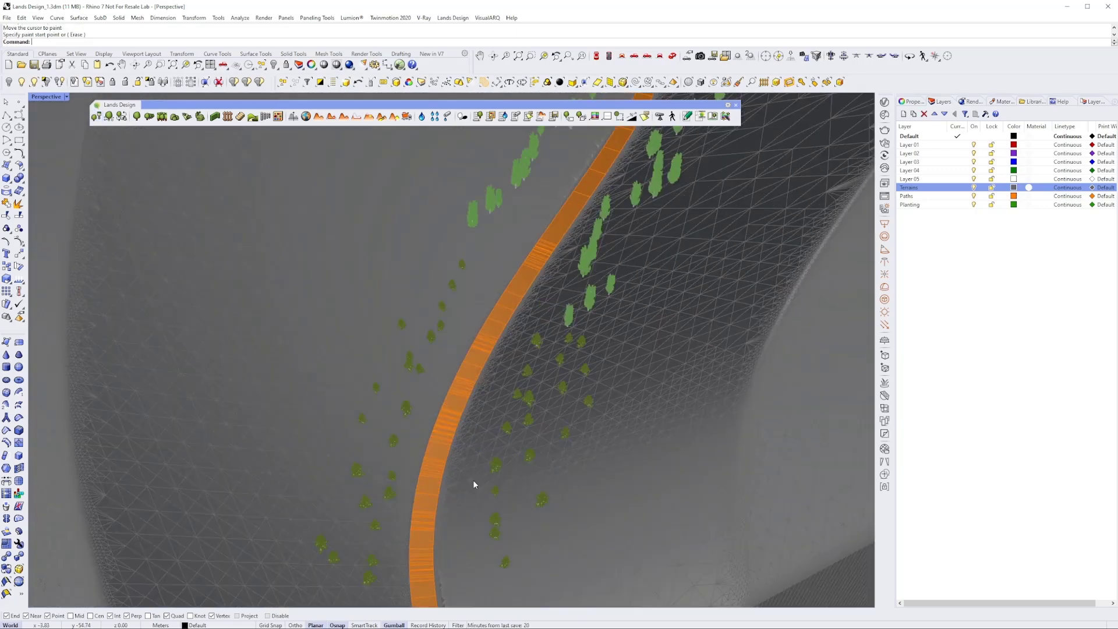
{"action": "scroll", "coordinate": [481, 438], "scroll_direction": "up", "scroll_amount": 3}
{"action": "scroll", "coordinate": [507, 352], "scroll_direction": "down", "scroll_amount": 8}
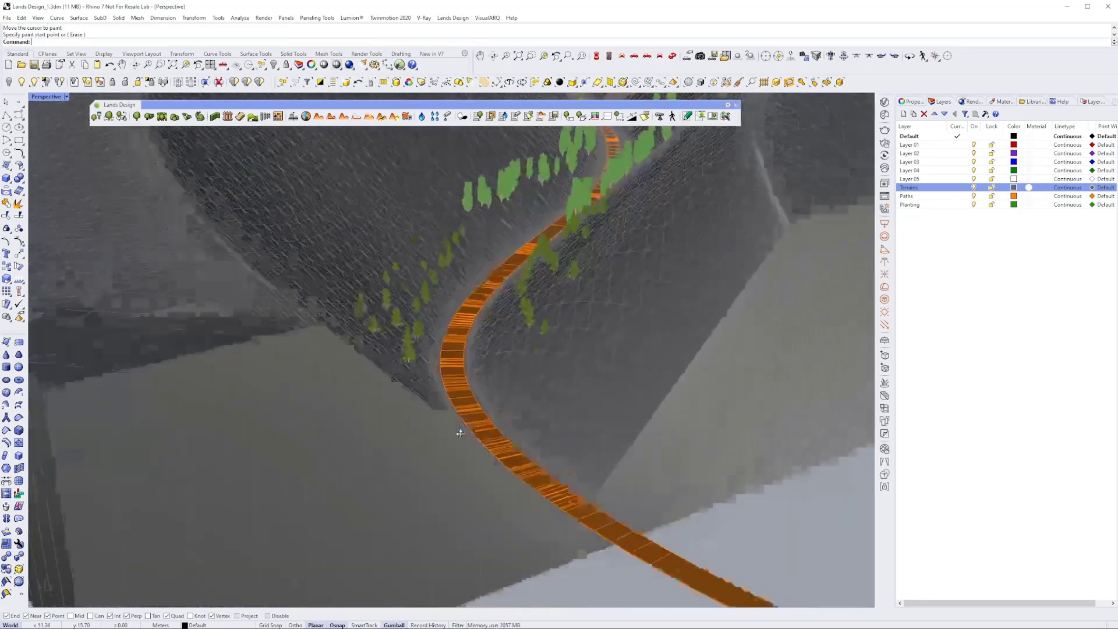
{"action": "mouse_move", "coordinate": [460, 433]}
{"action": "right_mouse_down"}
{"action": "mouse_move", "coordinate": [431, 452]}
{"action": "mouse_move", "coordinate": [456, 402]}
{"action": "mouse_move", "coordinate": [529, 351]}
{"action": "mouse_move", "coordinate": [518, 359]}
{"action": "mouse_move", "coordinate": [496, 341]}
{"action": "mouse_move", "coordinate": [481, 393]}
{"action": "right_mouse_up"}
{"action": "scroll", "coordinate": [440, 376], "scroll_direction": "up", "scroll_amount": 8}
{"action": "scroll", "coordinate": [486, 357], "scroll_direction": "down", "scroll_amount": 4}
{"action": "right_click_drag", "start_coordinate": [481, 393], "coordinate": [482, 400], "text": "shift"}
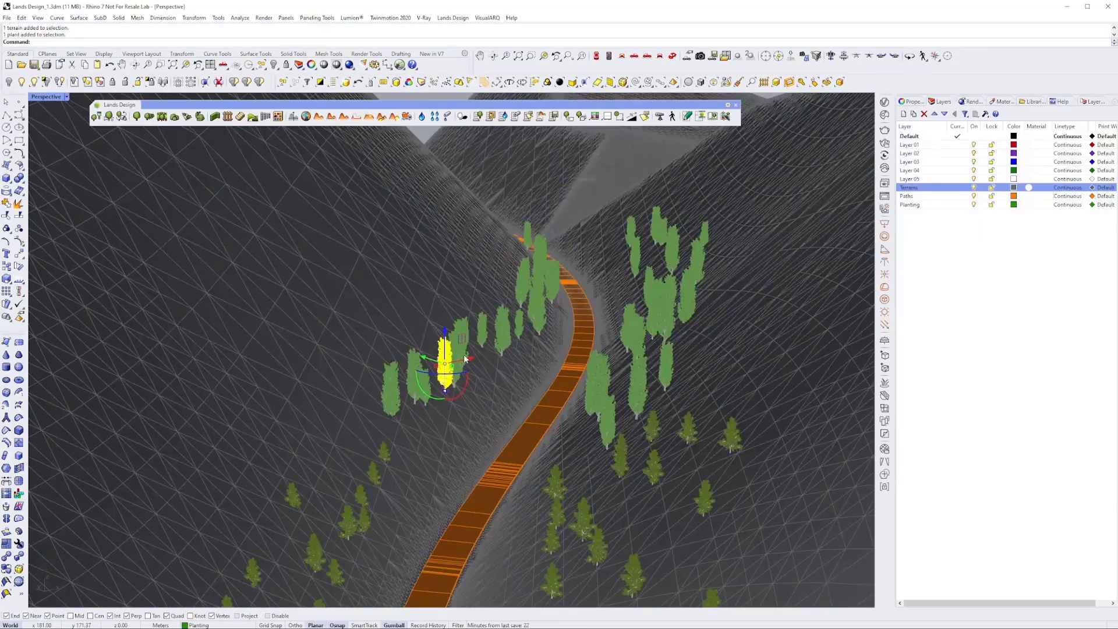
{"action": "mouse_move", "coordinate": [449, 345]}
{"action": "right_mouse_down"}
{"action": "mouse_move", "coordinate": [450, 362]}
{"action": "mouse_move", "coordinate": [448, 341]}
{"action": "right_mouse_up"}
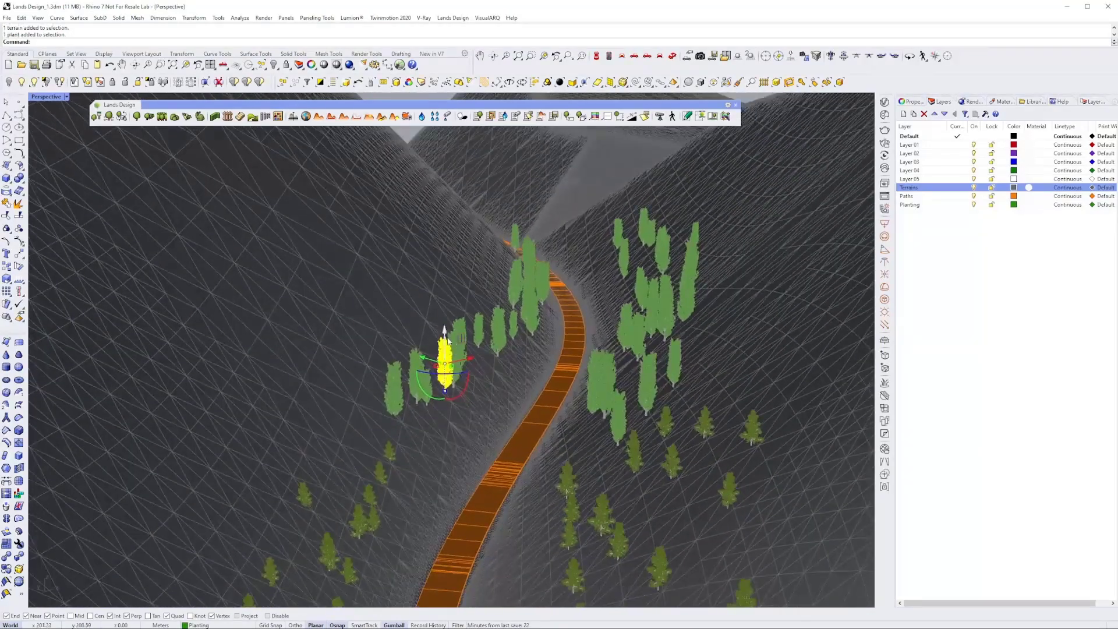
{"action": "left_click_drag", "start_coordinate": [444, 365], "coordinate": [346, 332]}
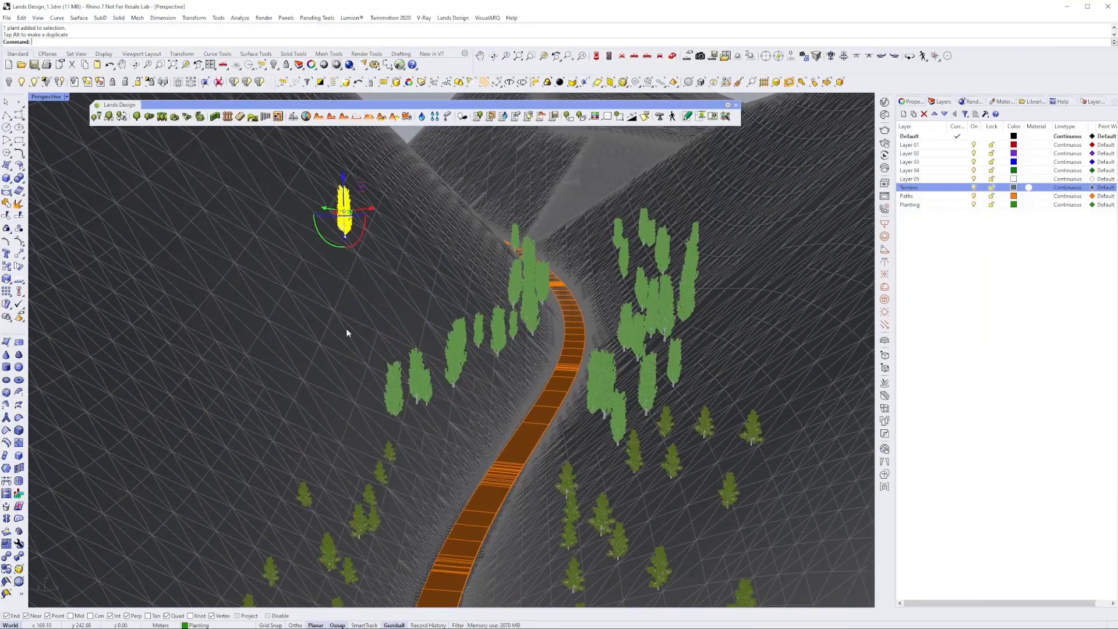
{"action": "right_click_drag", "start_coordinate": [499, 177], "coordinate": [449, 216]}
{"action": "key", "text": "Escape"}
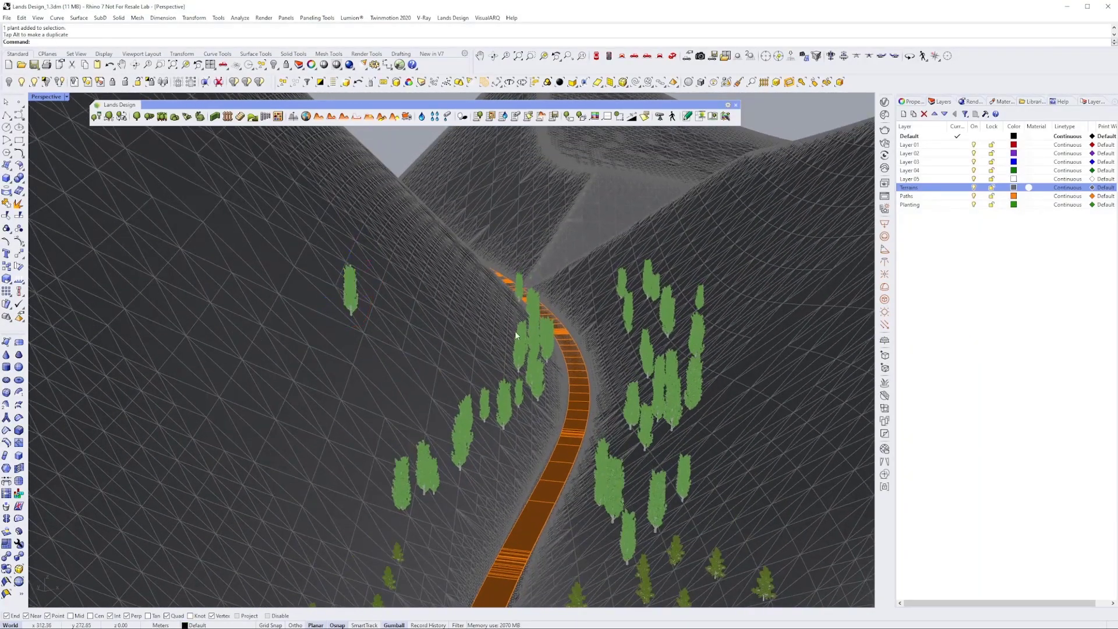
- Move two more Populus nigra trees away from the path, one onto each slope of the valley
{"action": "left_click", "coordinate": [519, 344]}
{"action": "right_click_drag", "start_coordinate": [520, 358], "coordinate": [523, 332]}
{"action": "left_click_drag", "start_coordinate": [537, 329], "coordinate": [481, 243]}
{"action": "right_click_drag", "start_coordinate": [484, 246], "coordinate": [509, 299]}
{"action": "left_click", "coordinate": [664, 371]}
{"action": "mouse_move", "coordinate": [665, 381]}
{"action": "right_mouse_down"}
{"action": "mouse_move", "coordinate": [693, 352]}
{"action": "mouse_move", "coordinate": [681, 381]}
{"action": "right_mouse_up"}
{"action": "left_click_drag", "start_coordinate": [647, 348], "coordinate": [743, 273]}
{"action": "right_click_drag", "start_coordinate": [725, 320], "coordinate": [689, 316]}
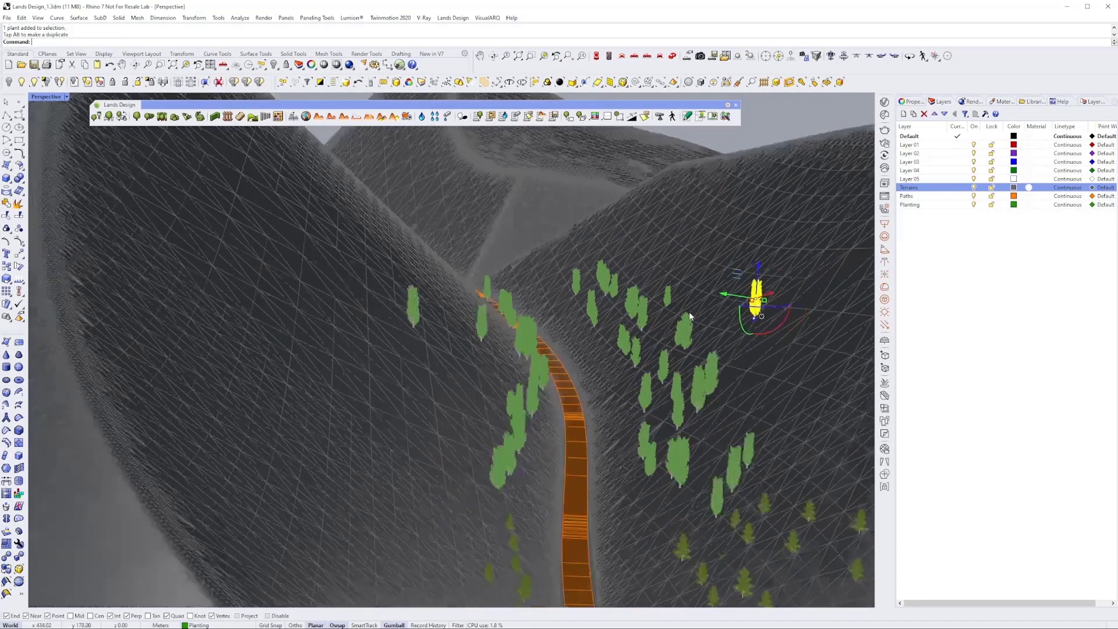
- Reposition individual Populus tremuloides trees on the slope beside the path to loosen up their row
{"action": "scroll", "coordinate": [690, 316], "scroll_direction": "down", "scroll_amount": 9}
{"action": "right_click_drag", "start_coordinate": [600, 326], "coordinate": [519, 368]}
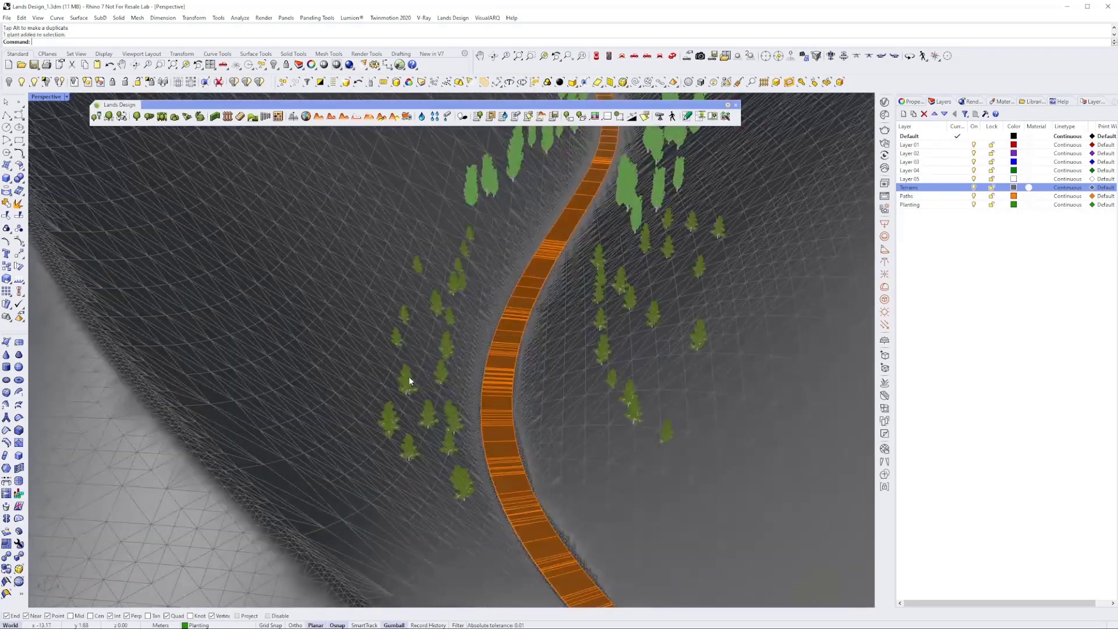
{"action": "left_click", "coordinate": [409, 379]}
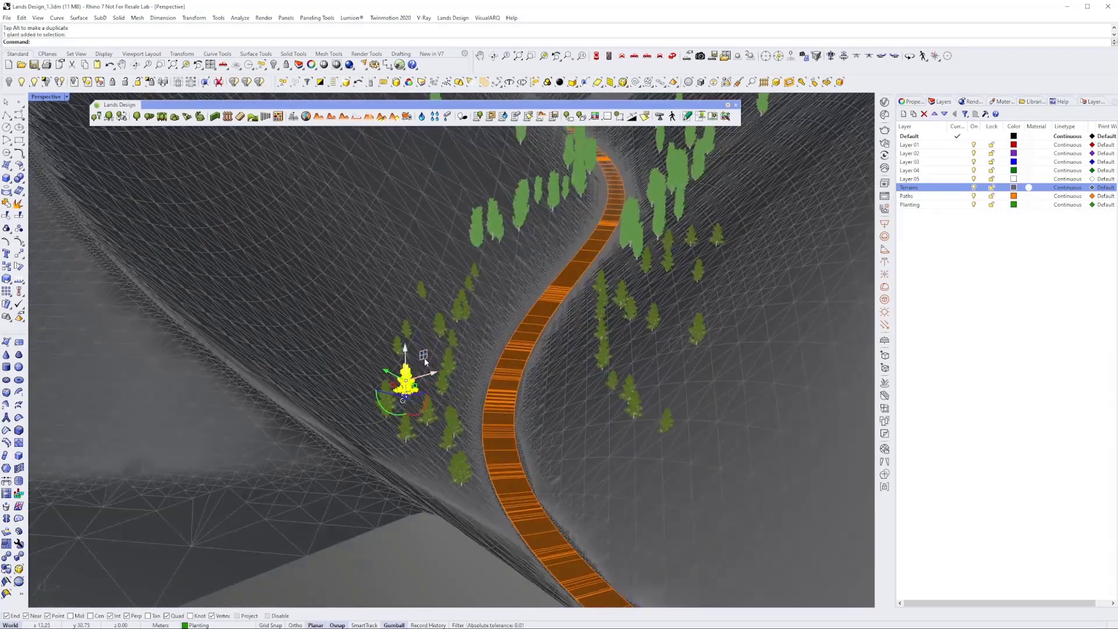
{"action": "left_click_drag", "start_coordinate": [424, 358], "coordinate": [425, 305]}
{"action": "scroll", "coordinate": [413, 317], "scroll_direction": "up", "scroll_amount": 5}
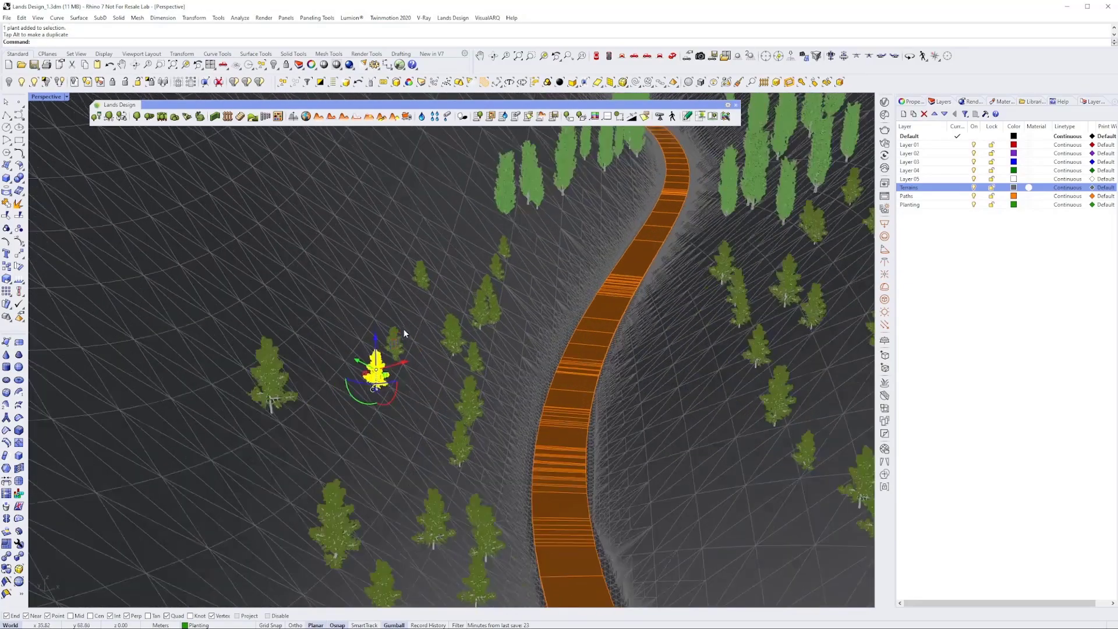
{"action": "left_click", "coordinate": [406, 237]}
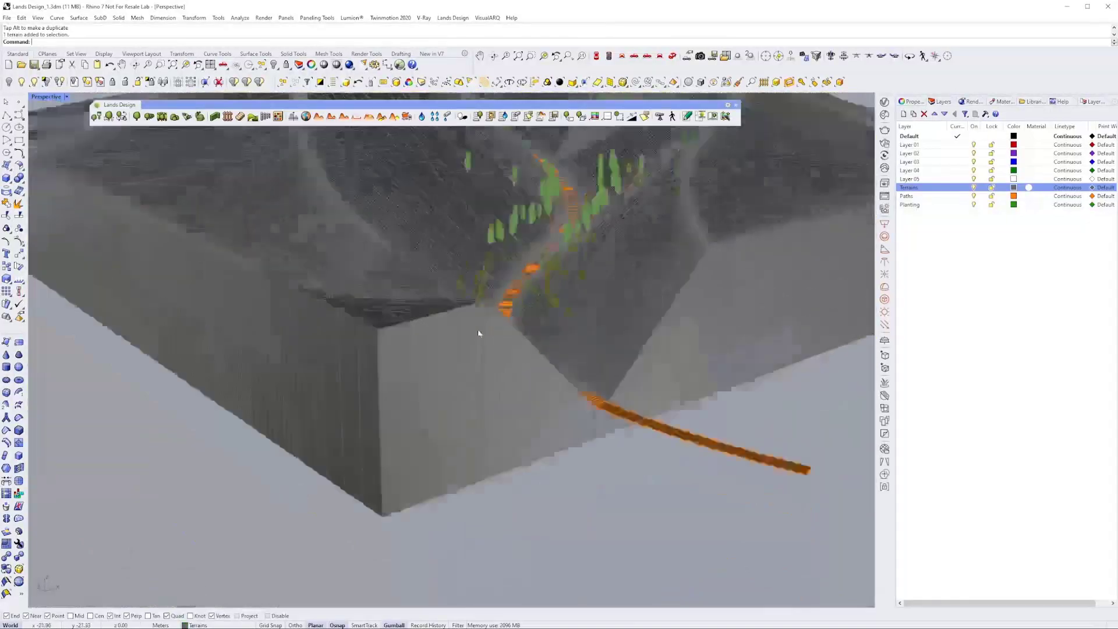
- Switch the viewport to Wireframe display and select a single Populus tremuloides beside the path
{"action": "scroll", "coordinate": [511, 321], "scroll_direction": "up", "scroll_amount": 5}
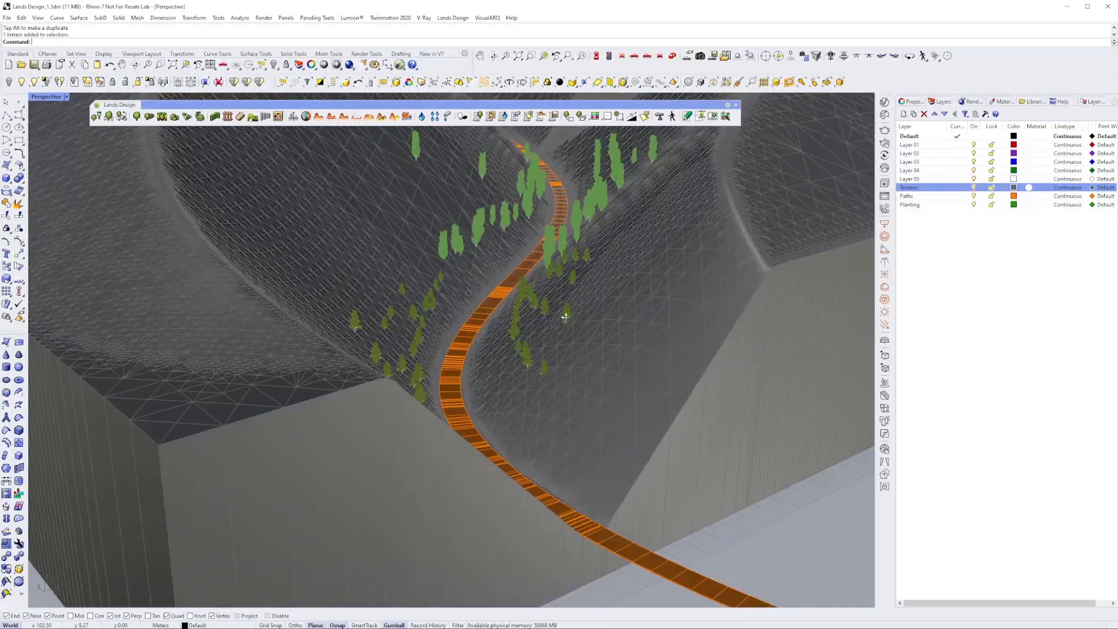
{"action": "right_click_drag", "start_coordinate": [510, 323], "coordinate": [578, 386]}
{"action": "key", "text": "ctrl+alt+w"}
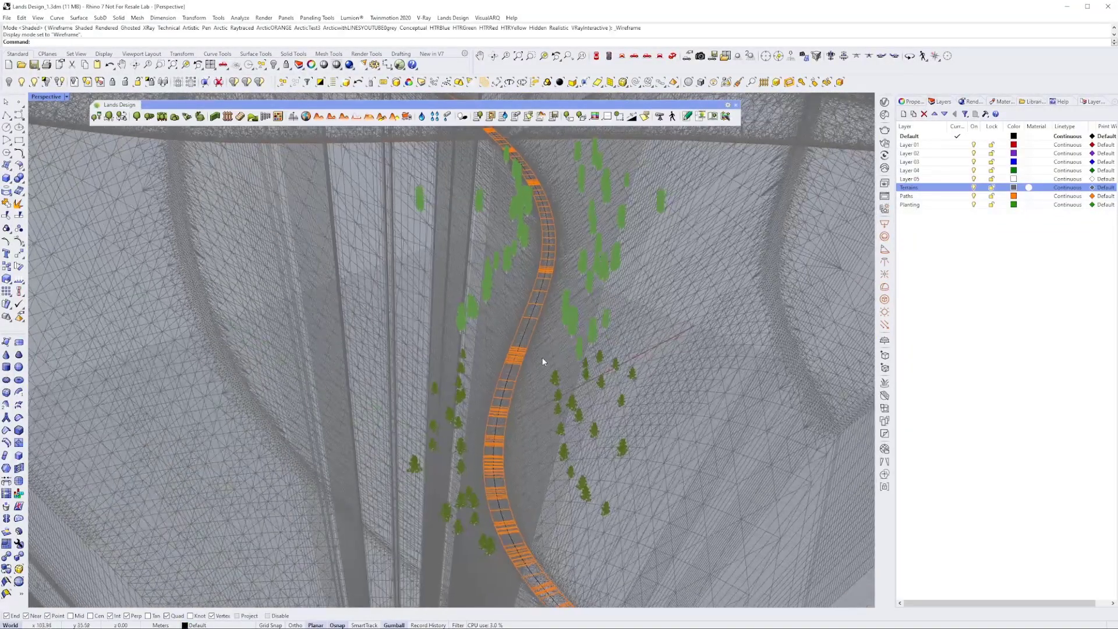
{"action": "left_click", "coordinate": [554, 378]}
{"action": "left_click", "coordinate": [584, 401]}
- Select the group of trees on both sides of the path's outer stretch and return the viewport to Shaded display
{"action": "scroll", "coordinate": [582, 401], "scroll_direction": "down", "scroll_amount": 10}
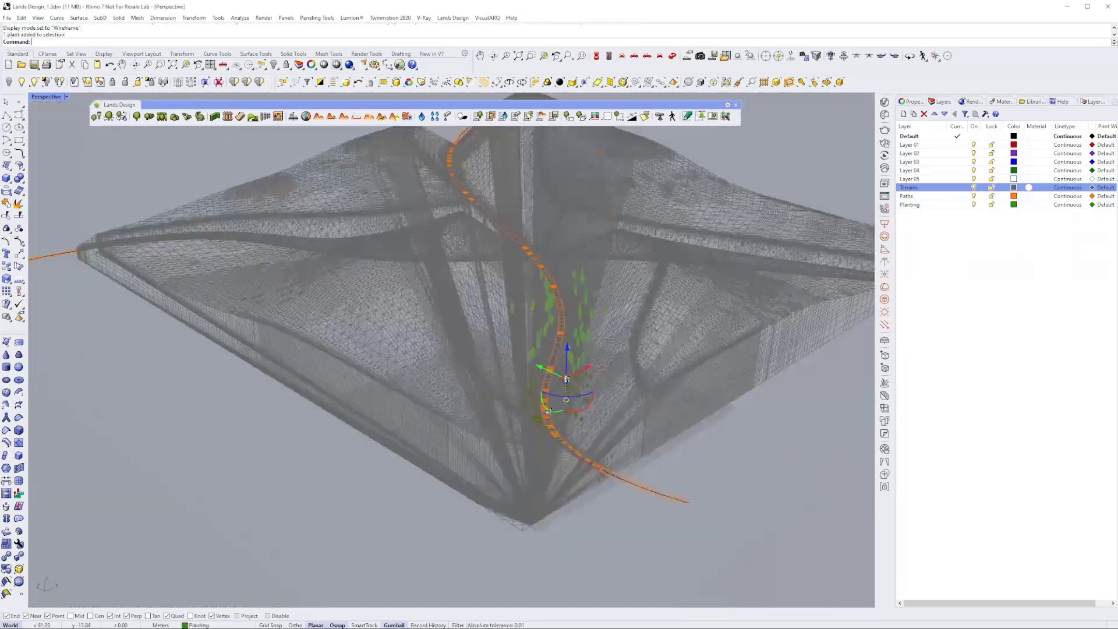
{"action": "right_click_drag", "start_coordinate": [583, 402], "coordinate": [354, 457]}
{"action": "right_click_drag", "start_coordinate": [506, 396], "coordinate": [433, 328]}
{"action": "scroll", "coordinate": [433, 327], "scroll_direction": "up", "scroll_amount": 4}
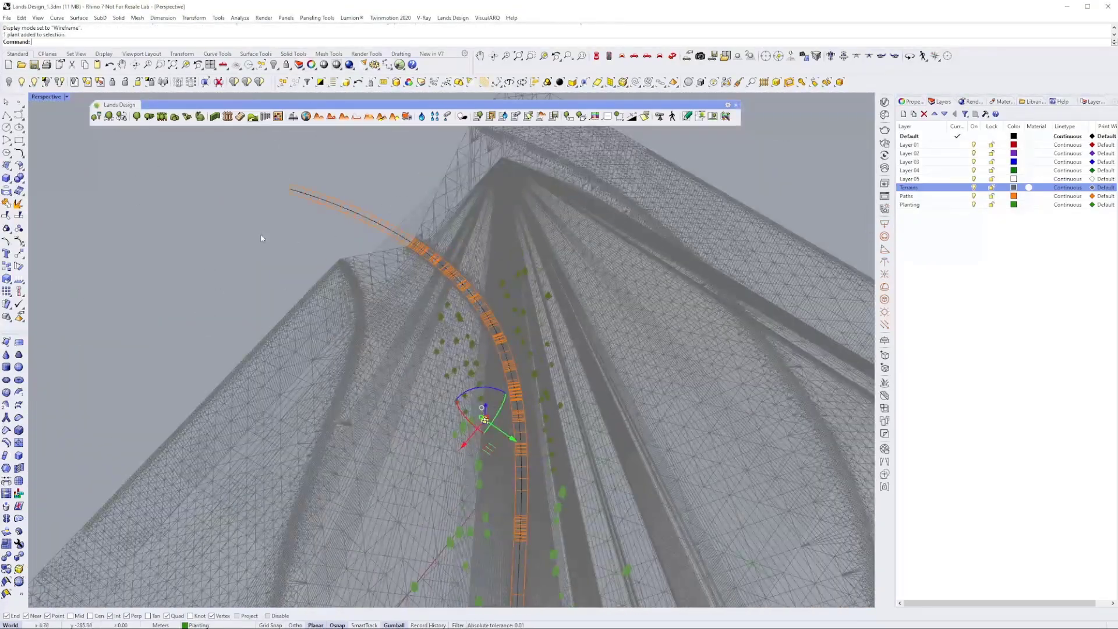
{"action": "left_click_drag", "start_coordinate": [262, 235], "coordinate": [602, 434]}
{"action": "mouse_move", "coordinate": [600, 431]}
{"action": "right_mouse_down"}
{"action": "mouse_move", "coordinate": [562, 412]}
{"action": "mouse_move", "coordinate": [350, 371]}
{"action": "mouse_move", "coordinate": [344, 326]}
{"action": "right_mouse_up"}
{"action": "key", "text": "ctrl+alt+s"}
{"action": "right_click_drag", "start_coordinate": [629, 358], "coordinate": [514, 336]}
{"action": "scroll", "coordinate": [515, 335], "scroll_direction": "up", "scroll_amount": 5}
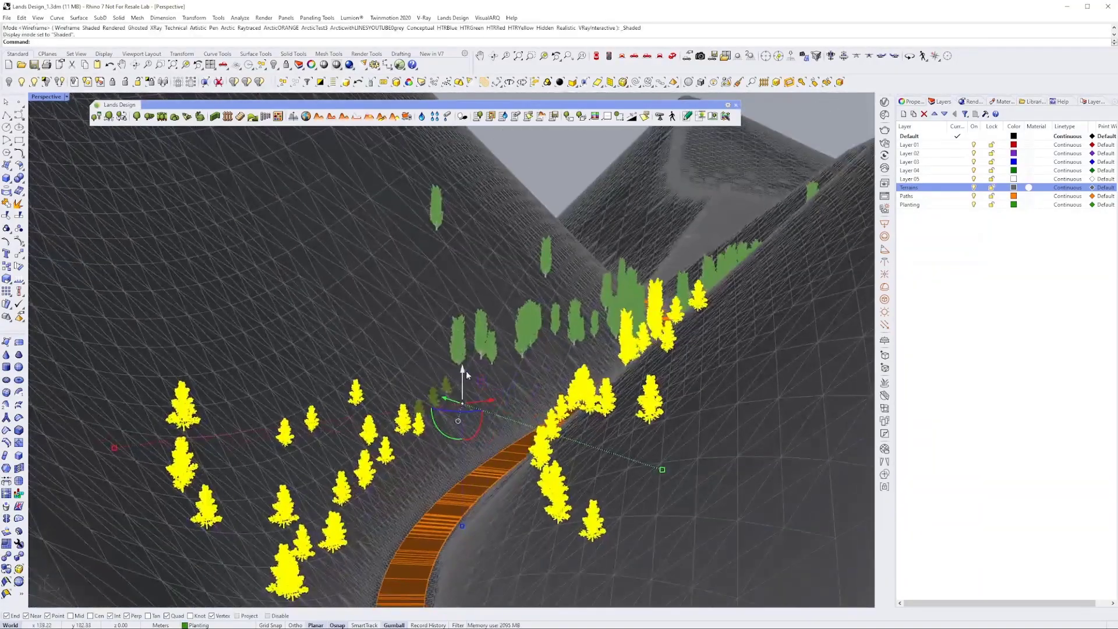
- Raise the selected group of Populus tremuloides trees on both sides of the path's outer stretch
{"action": "scroll", "coordinate": [466, 370], "scroll_direction": "up", "scroll_amount": 2}
{"action": "left_click_drag", "start_coordinate": [491, 314], "coordinate": [517, 204]}
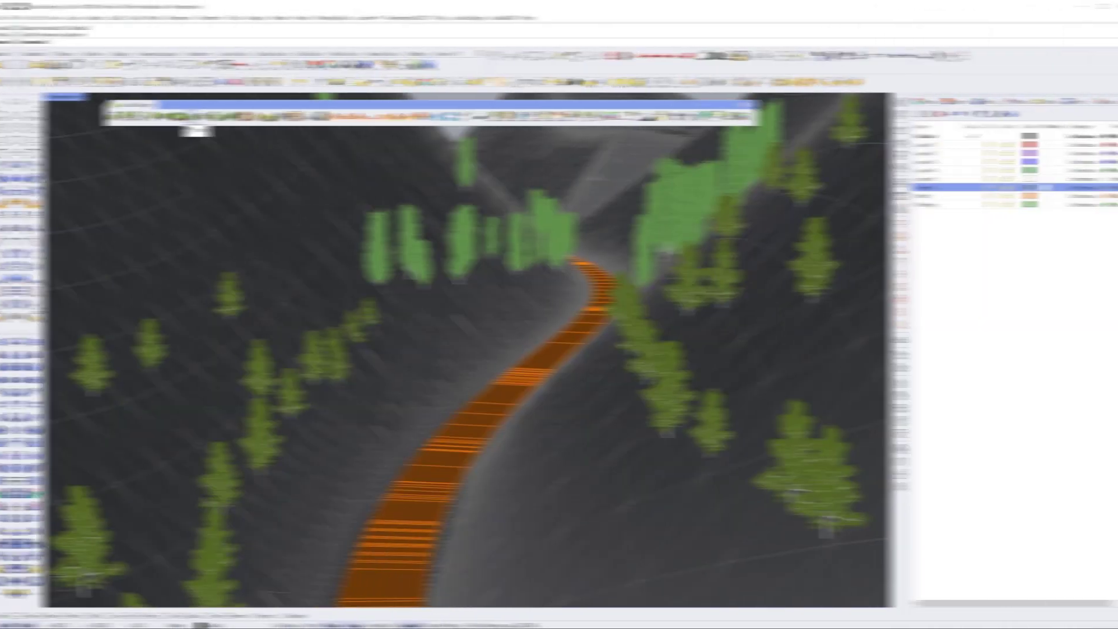
- Start a new forest with Pinus nigra 'Austriaca' from the plant database as its species, using 100 units
{"action": "left_click", "coordinate": [161, 117]}
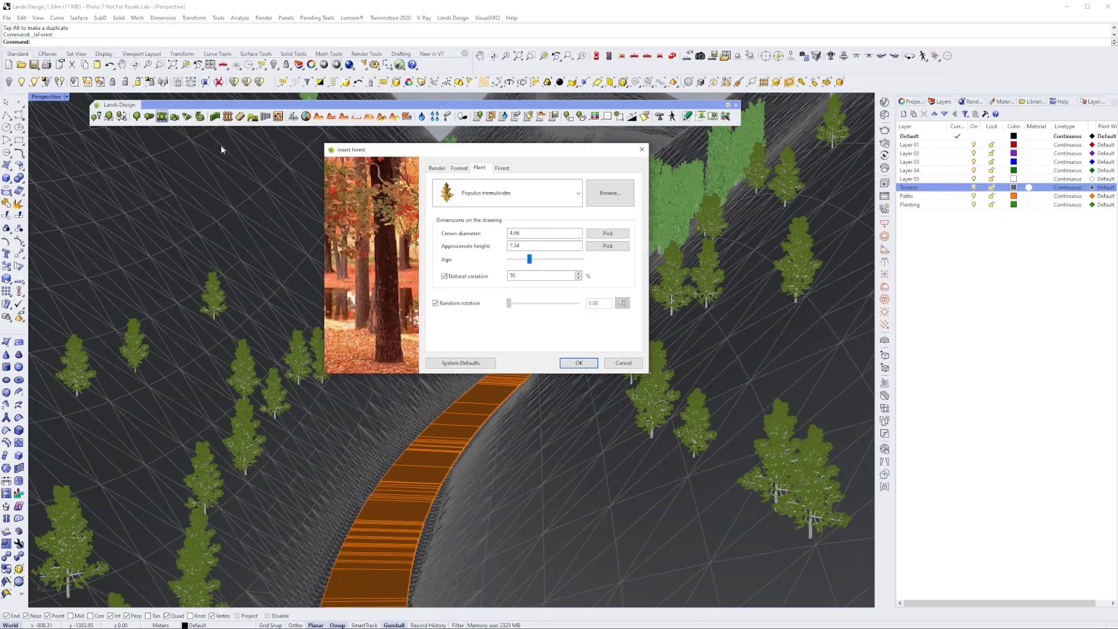
{"action": "left_click", "coordinate": [622, 201]}
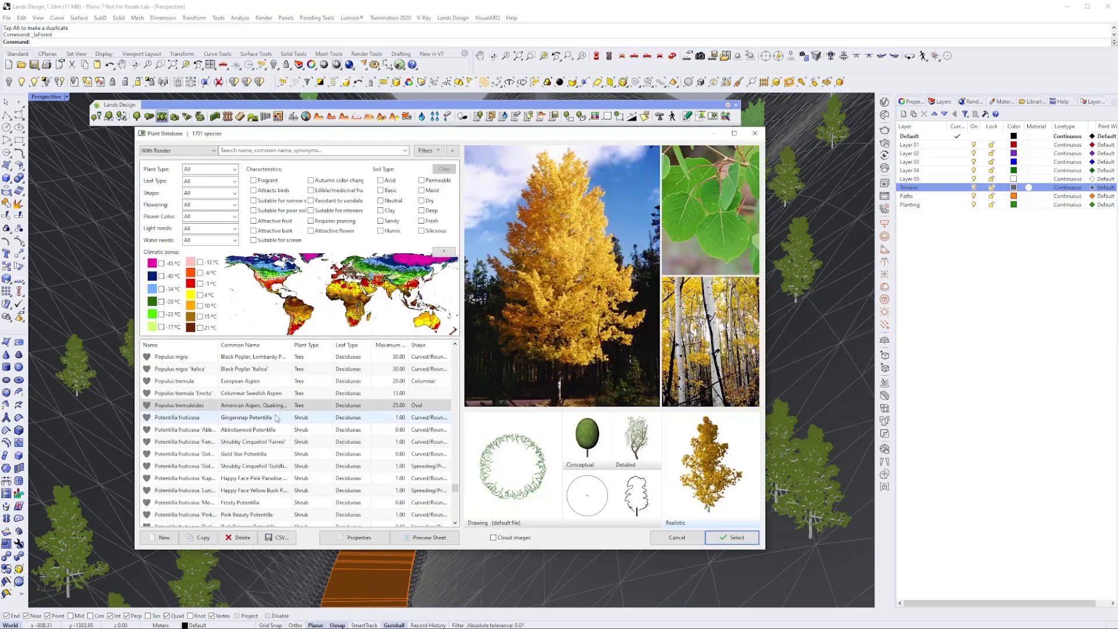
{"action": "left_click", "coordinate": [249, 419]}
{"action": "scroll", "coordinate": [250, 417], "scroll_direction": "up", "scroll_amount": 7}
{"action": "left_click", "coordinate": [259, 410]}
{"action": "scroll", "coordinate": [265, 409], "scroll_direction": "up", "scroll_amount": 6}
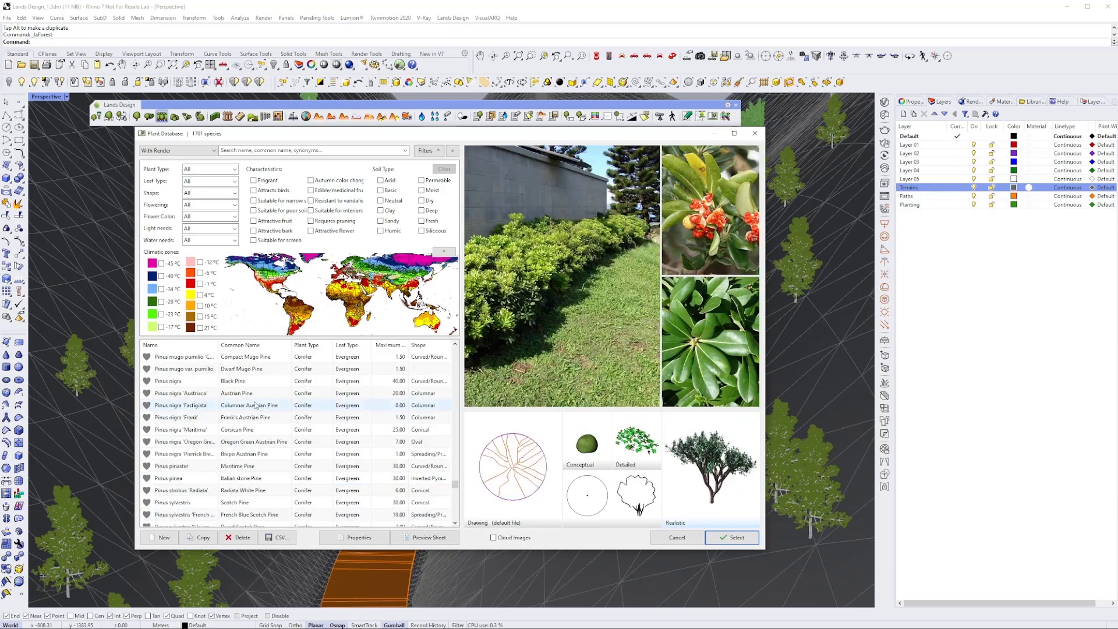
{"action": "left_click", "coordinate": [248, 394]}
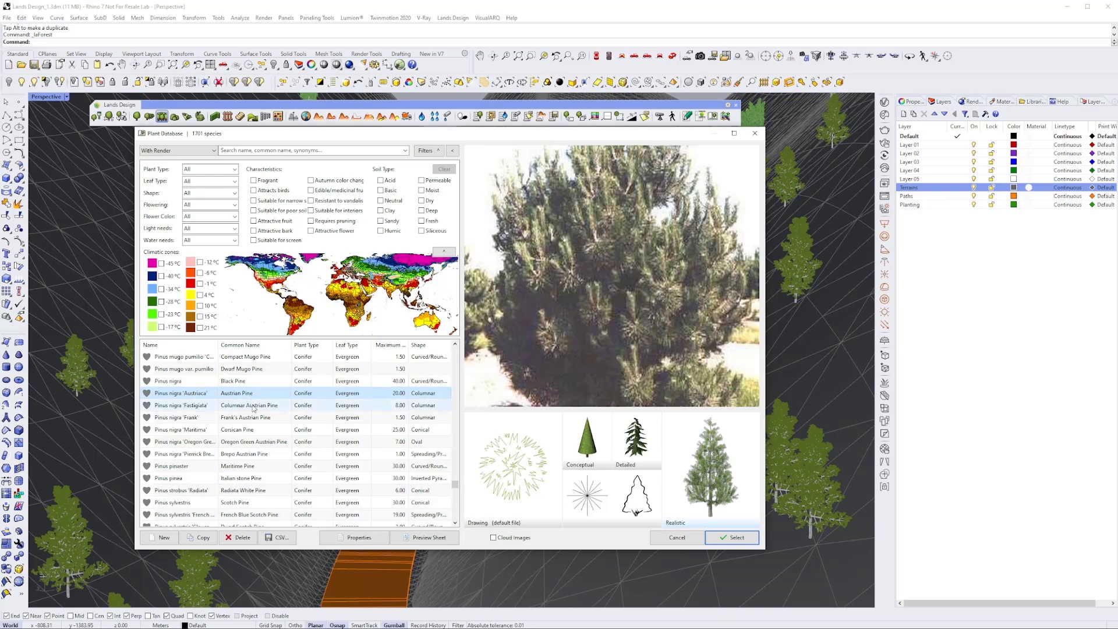
{"action": "left_click", "coordinate": [732, 538]}
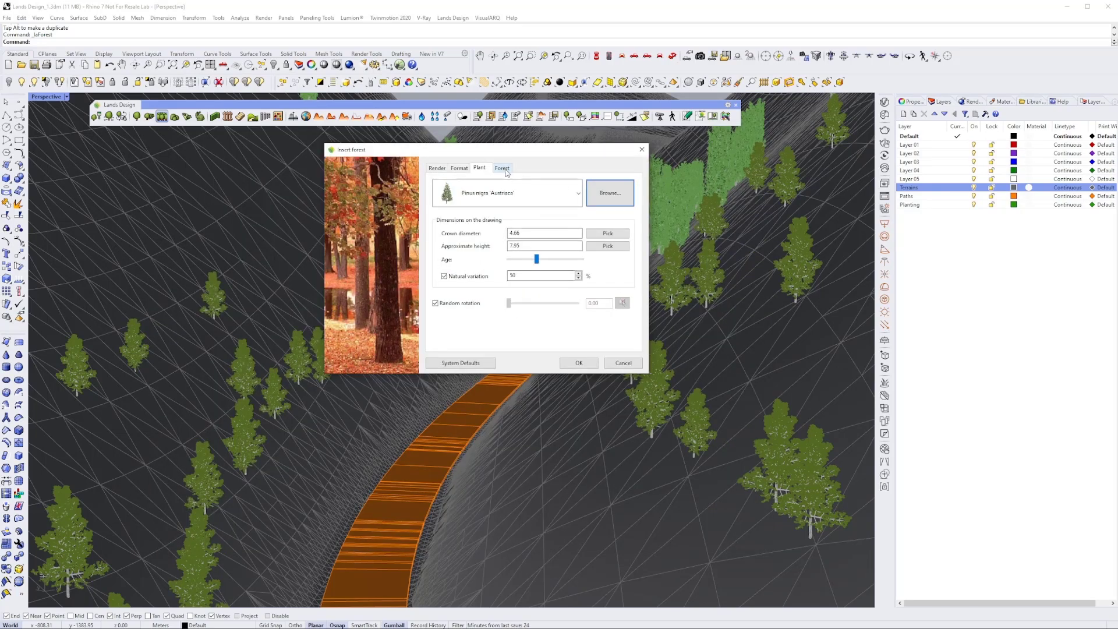
{"action": "left_click", "coordinate": [503, 169]}
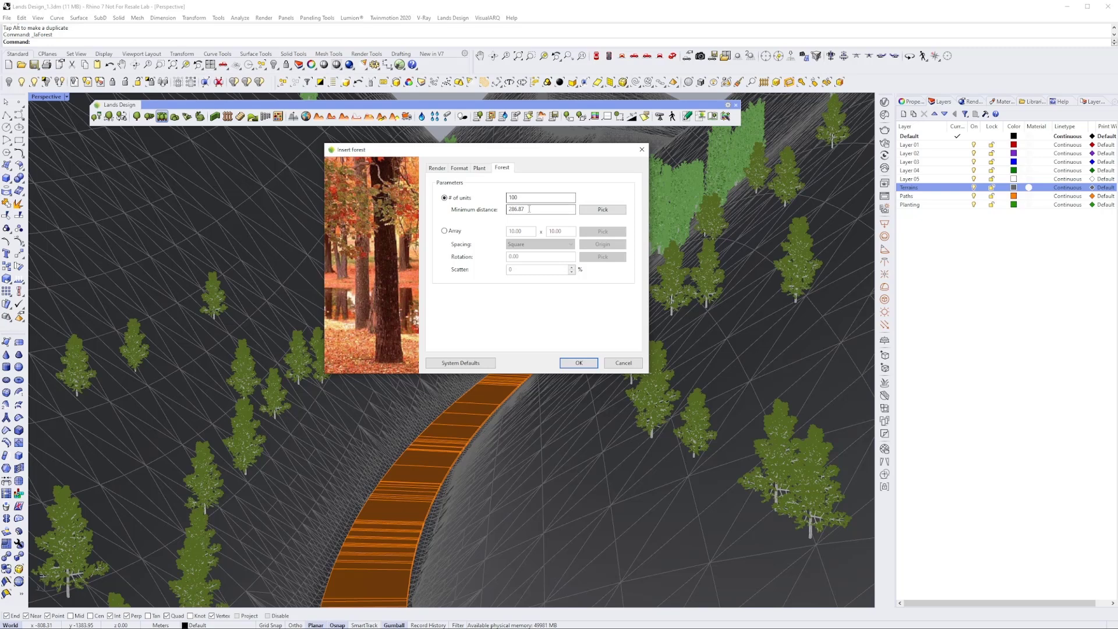
{"action": "left_click", "coordinate": [591, 362]}
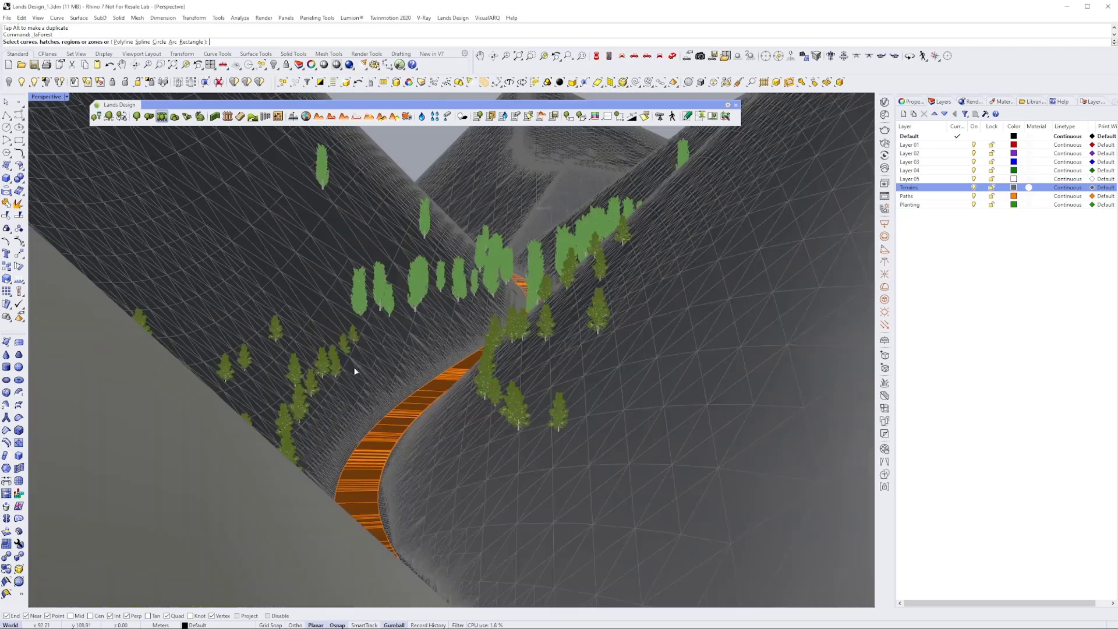
- Draw the forest's boundary as a closed spline around the slopes on both sides of the planted path stretch
{"action": "scroll", "coordinate": [354, 371], "scroll_direction": "down", "scroll_amount": 10}
{"action": "right_click_drag", "start_coordinate": [224, 428], "coordinate": [163, 600]}
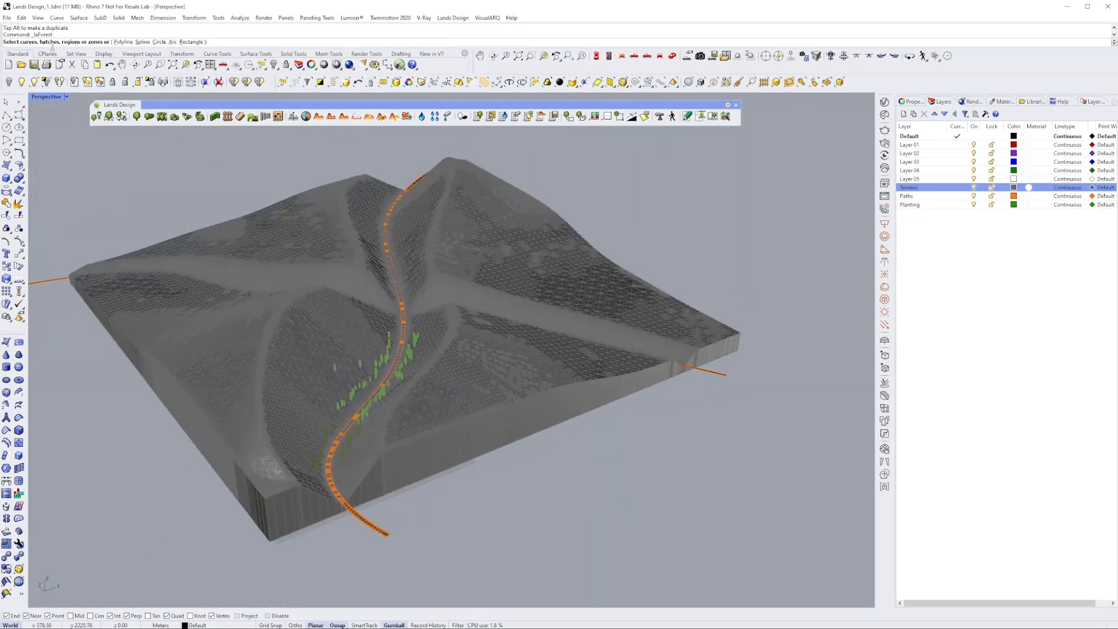
{"action": "left_click", "coordinate": [143, 43]}
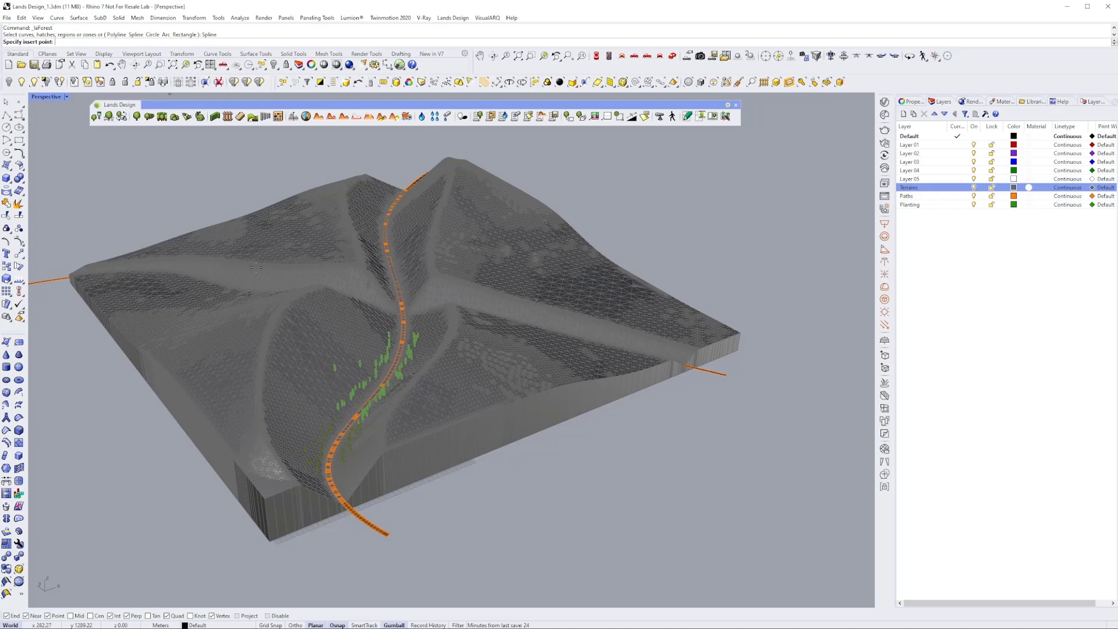
{"action": "scroll", "coordinate": [356, 348], "scroll_direction": "down", "scroll_amount": 4}
{"action": "right_click_drag", "start_coordinate": [243, 516], "coordinate": [292, 599]}
{"action": "scroll", "coordinate": [390, 444], "scroll_direction": "up", "scroll_amount": 4}
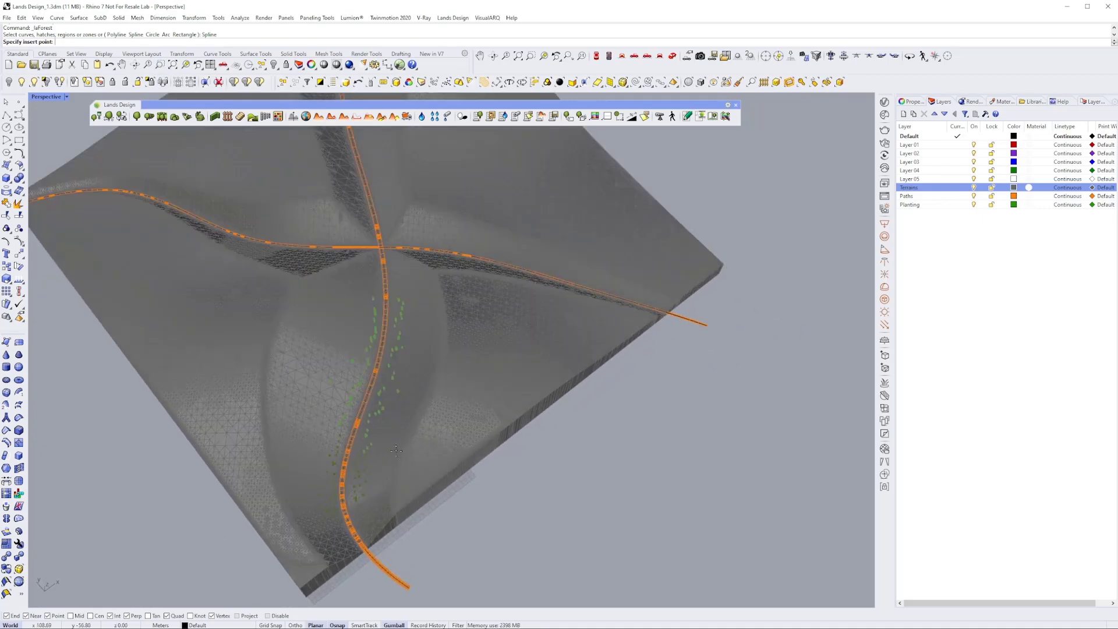
{"action": "left_click", "coordinate": [394, 503]}
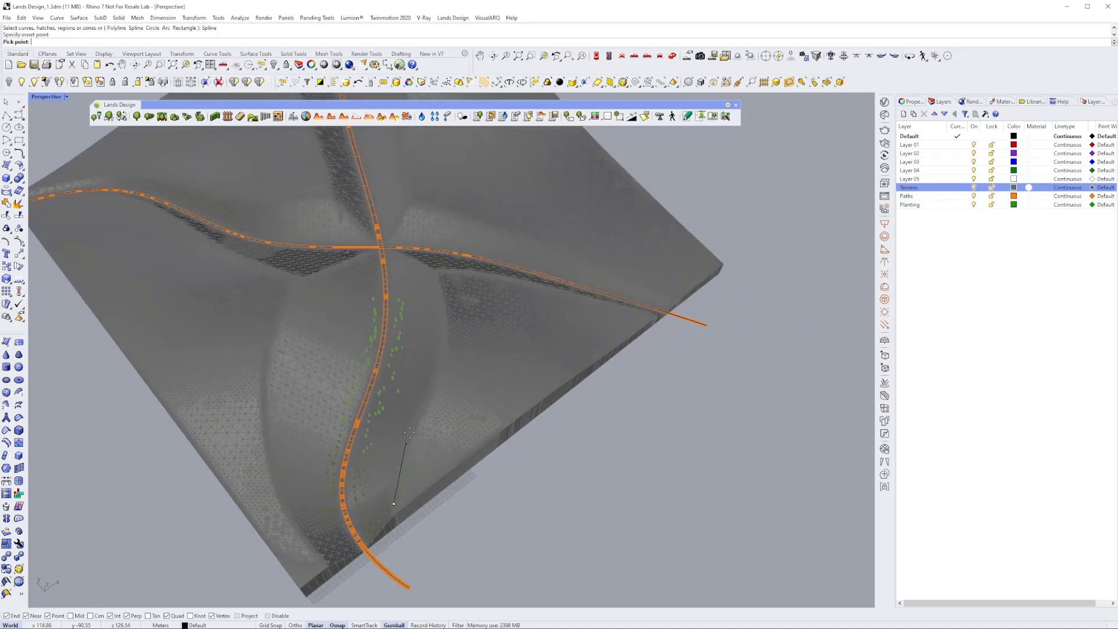
{"action": "left_click", "coordinate": [415, 423]}
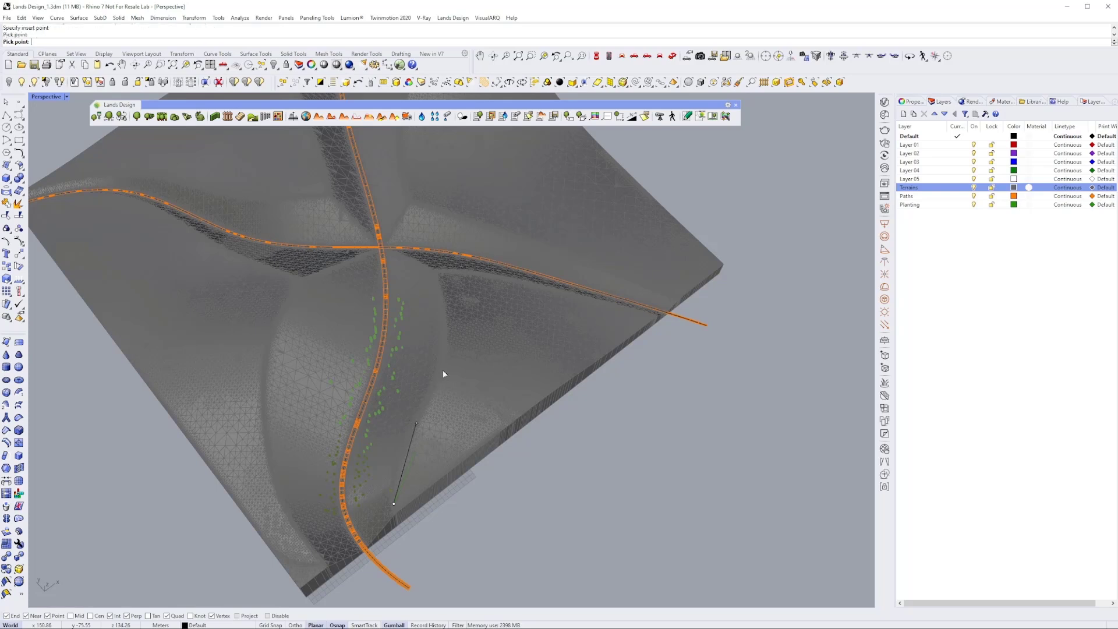
{"action": "left_click", "coordinate": [457, 343]}
{"action": "left_click", "coordinate": [399, 496]}
- Select the new pine forest and open the Lands Design panel to edit its parameters
{"action": "right_click_drag", "start_coordinate": [408, 469], "coordinate": [416, 407]}
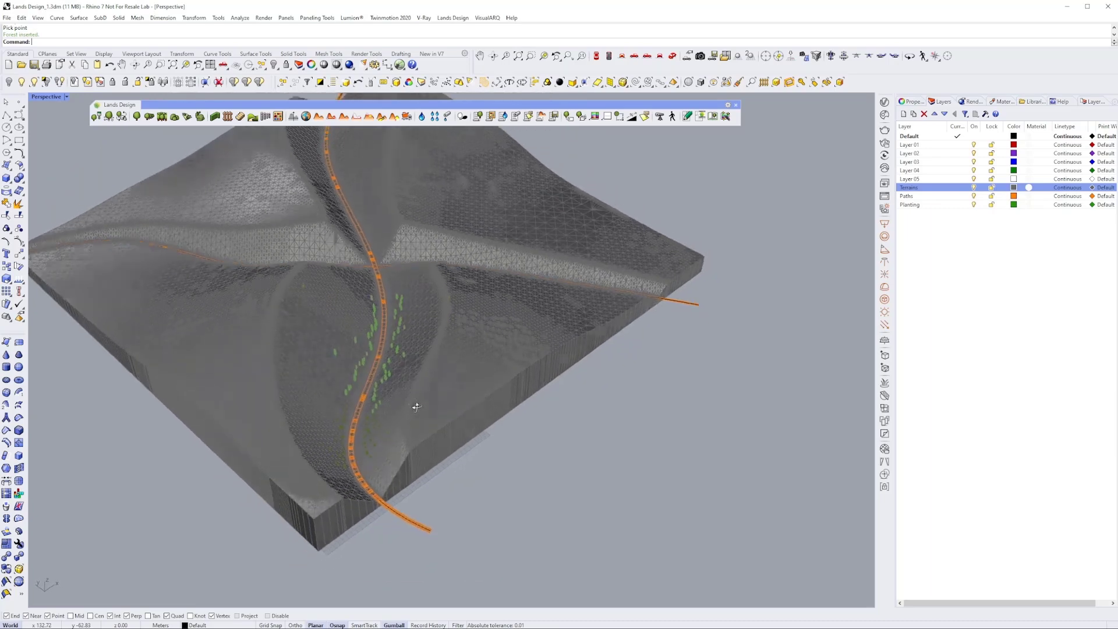
{"action": "scroll", "coordinate": [320, 293], "scroll_direction": "up", "scroll_amount": 5}
{"action": "left_click", "coordinate": [274, 213]}
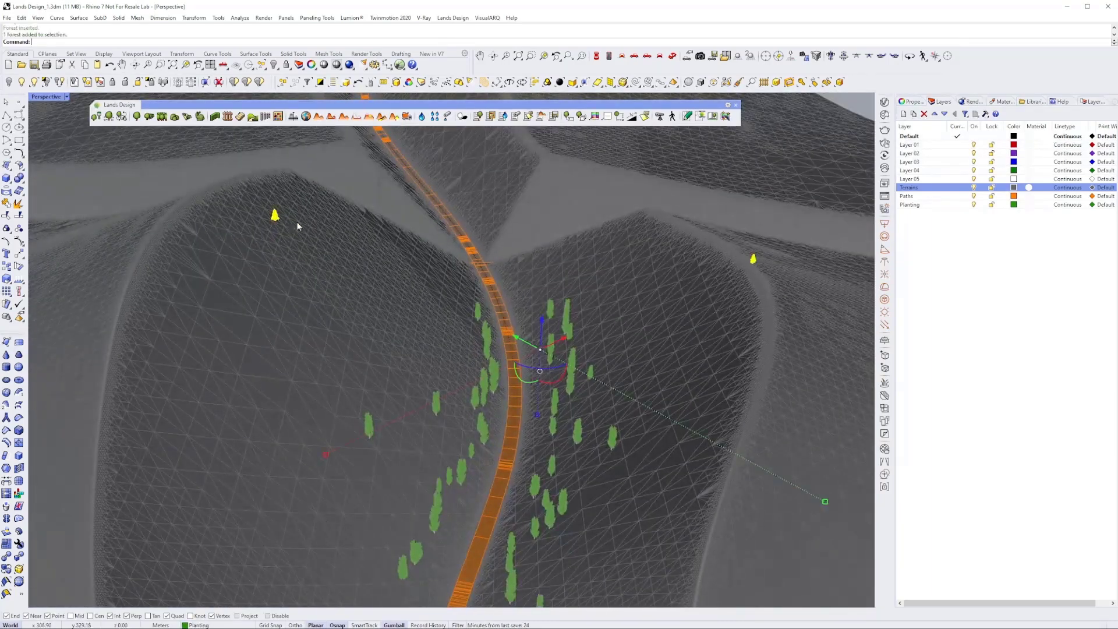
{"action": "scroll", "coordinate": [298, 226], "scroll_direction": "down", "scroll_amount": 8}
{"action": "scroll", "coordinate": [528, 278], "scroll_direction": "up", "scroll_amount": 2}
{"action": "left_click", "coordinate": [527, 267]}
{"action": "right_click", "coordinate": [1002, 101]}
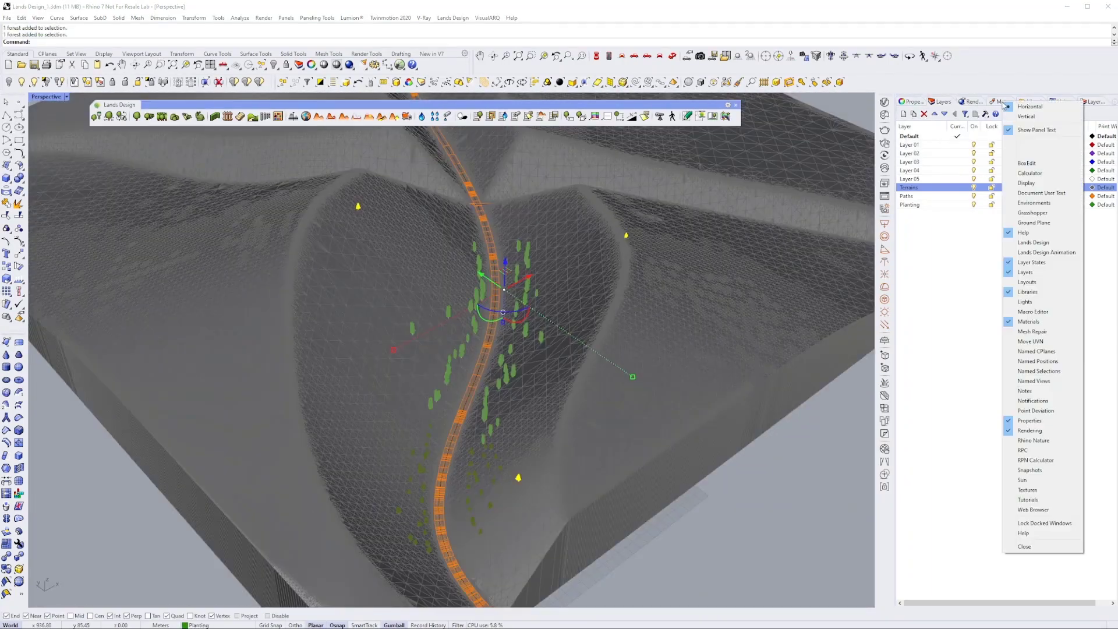
{"action": "left_click", "coordinate": [1029, 244]}
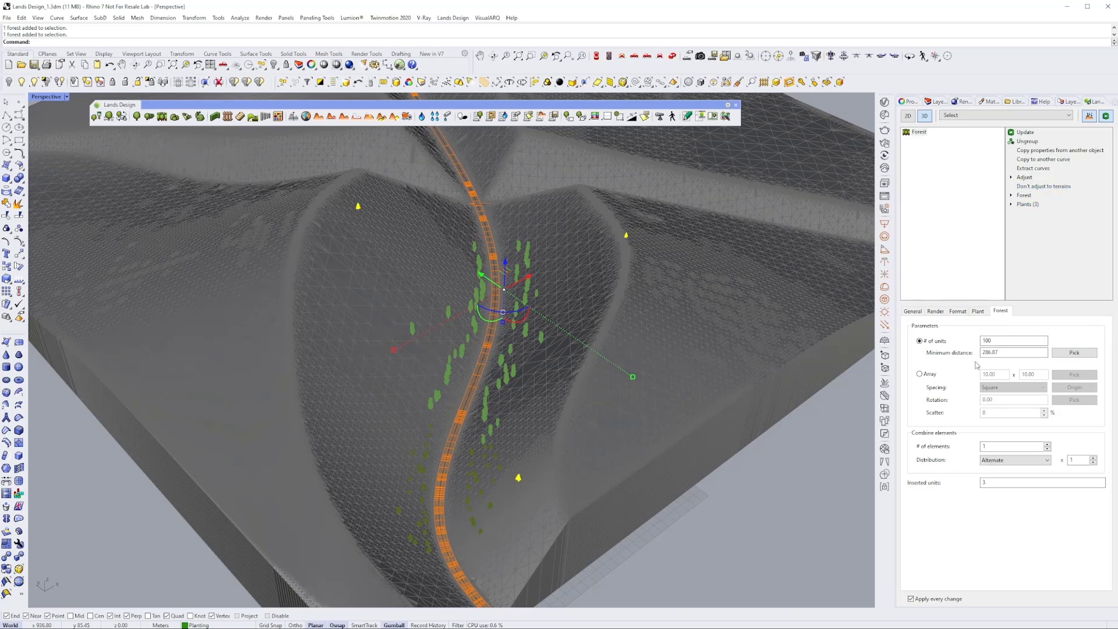
- Lower the pine forest's minimum distance between trees to 50, 20 and finally 5
{"action": "left_click_drag", "start_coordinate": [1004, 354], "coordinate": [988, 356]}
{"action": "key", "text": "Return"}
{"action": "right_click_drag", "start_coordinate": [422, 329], "coordinate": [417, 275]}
{"action": "scroll", "coordinate": [400, 304], "scroll_direction": "up", "scroll_amount": 4}
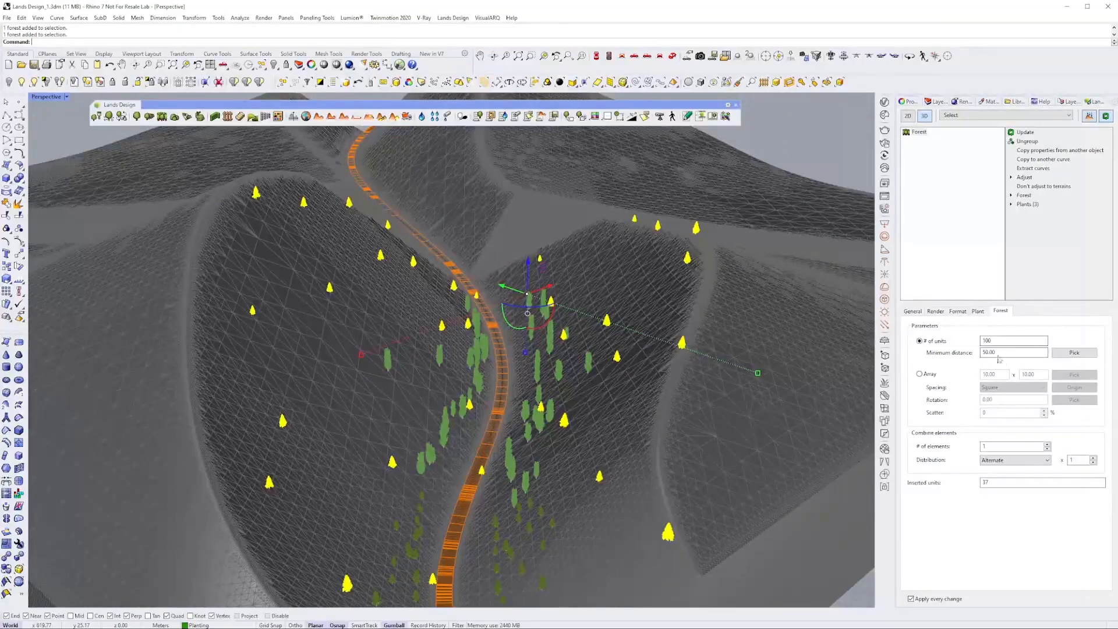
{"action": "type", "text": "20"}
{"action": "key", "text": "Return"}
{"action": "right_click_drag", "start_coordinate": [501, 330], "coordinate": [477, 281]}
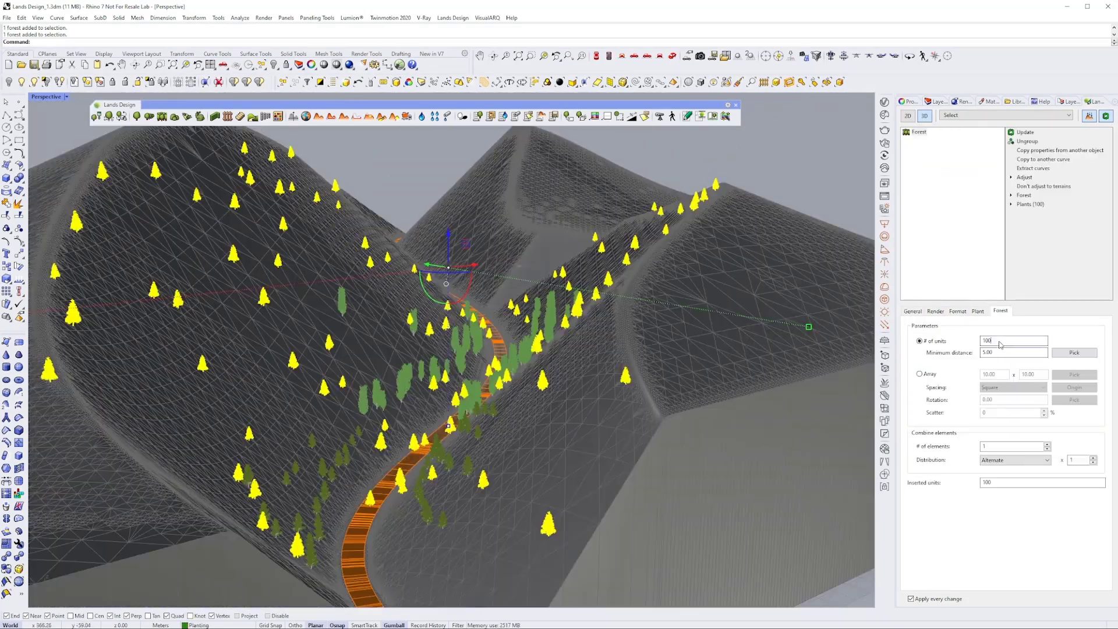
- Try denser versions of the pine forest with 200, 250 and 450 units
{"action": "type", "text": "200"}
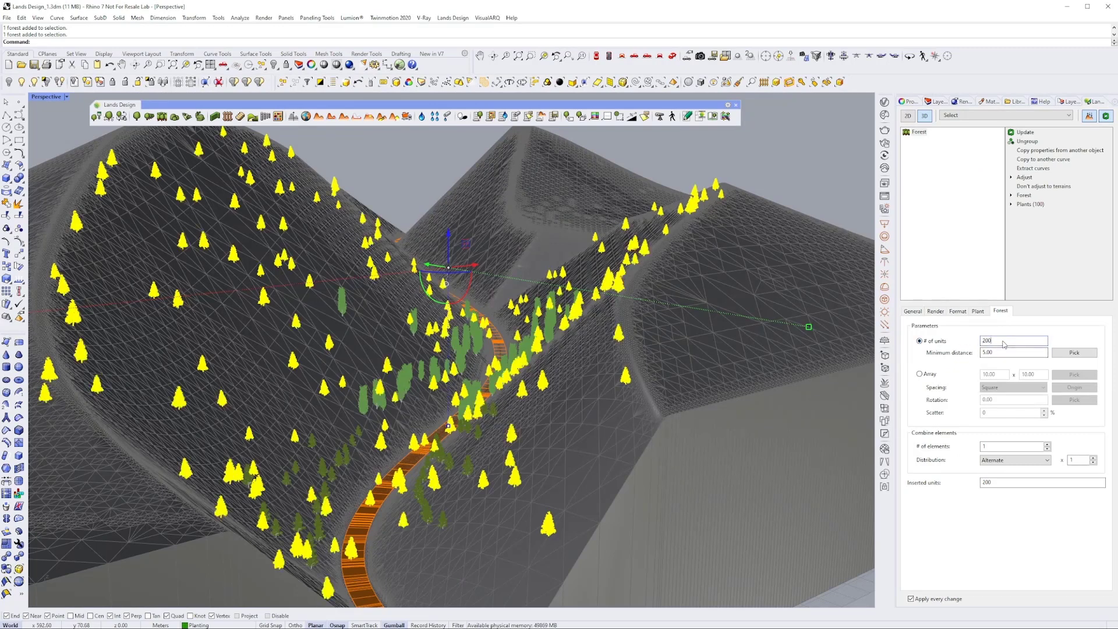
{"action": "left_click_drag", "start_coordinate": [993, 344], "coordinate": [977, 346]}
{"action": "type", "text": "250"}
{"action": "key", "text": "Escape"}
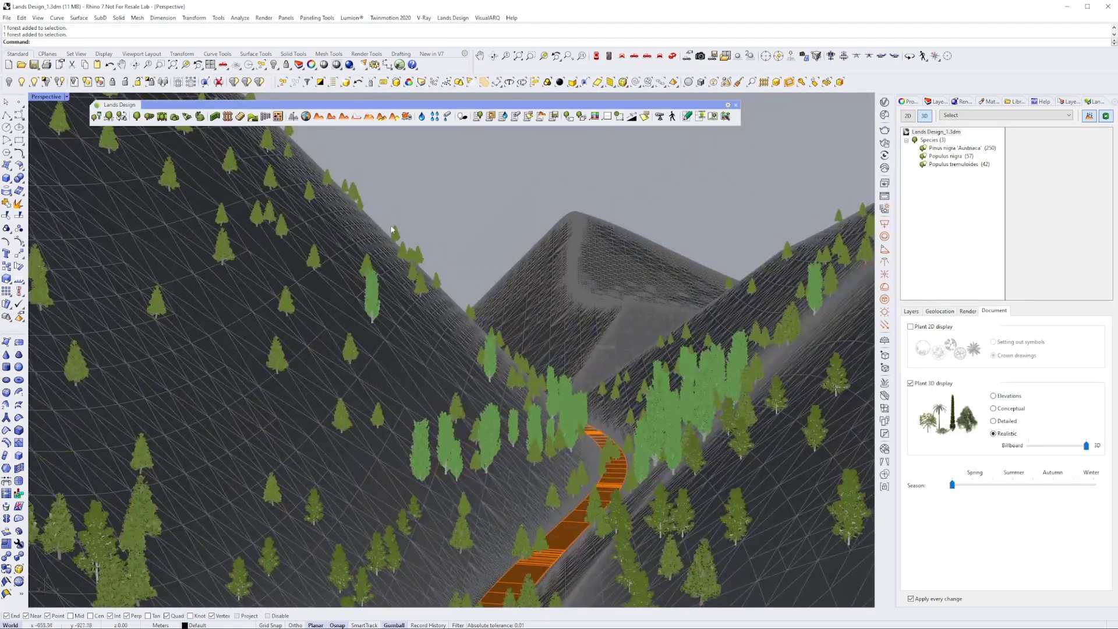
{"action": "left_click", "coordinate": [391, 229]}
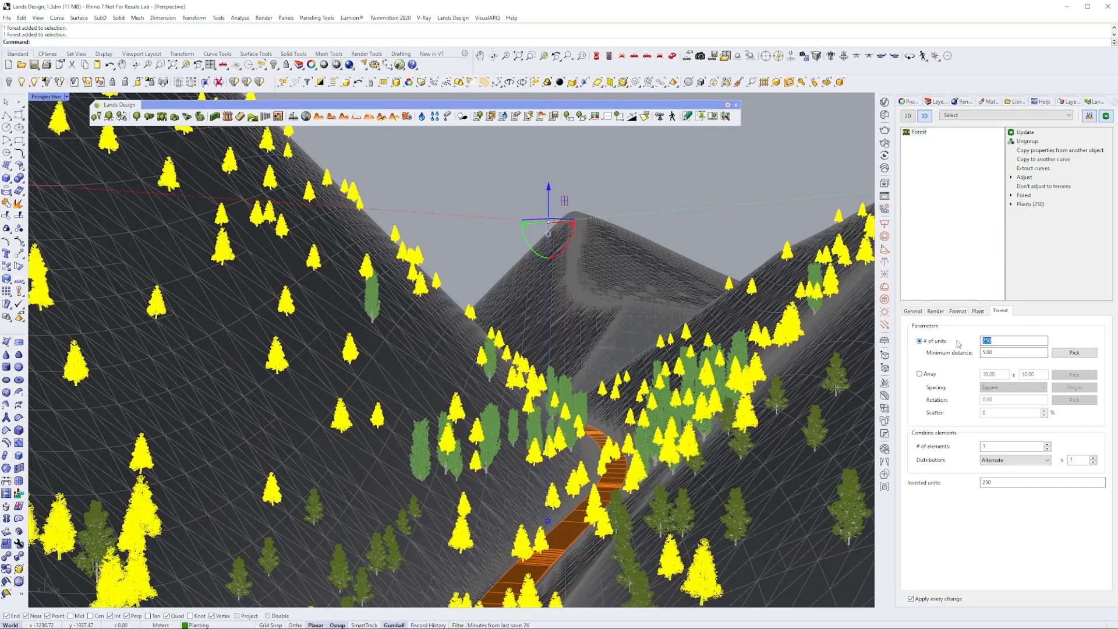
{"action": "key", "text": "Return"}
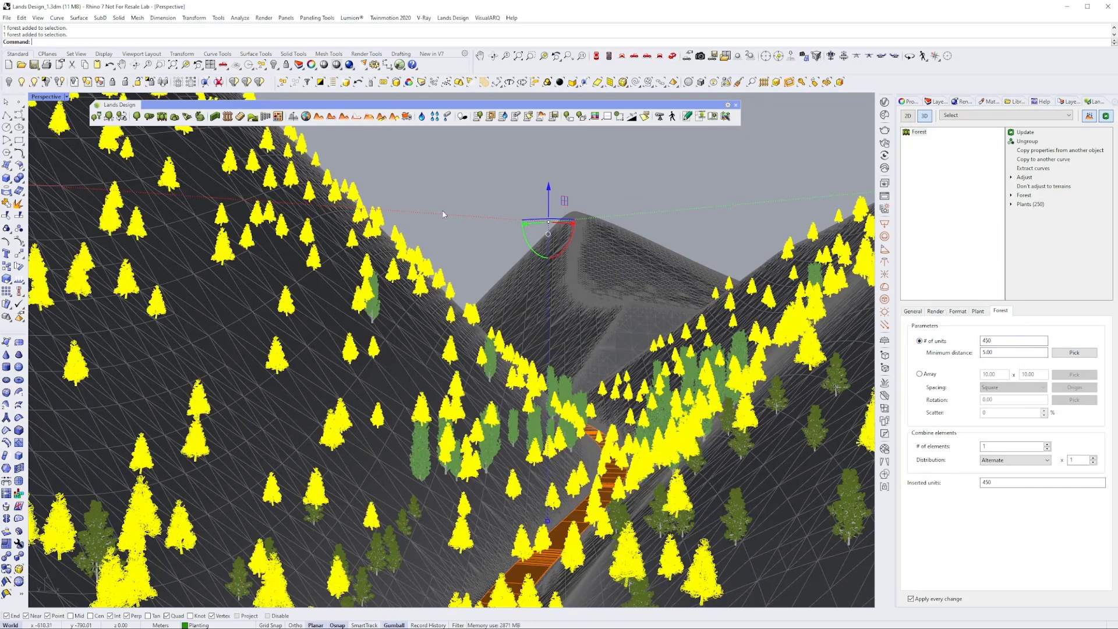
{"action": "left_click", "coordinate": [457, 243]}
- Reselect the pine forest and thin it out to 400 and finally 200 units
{"action": "scroll", "coordinate": [459, 278], "scroll_direction": "down", "scroll_amount": 3}
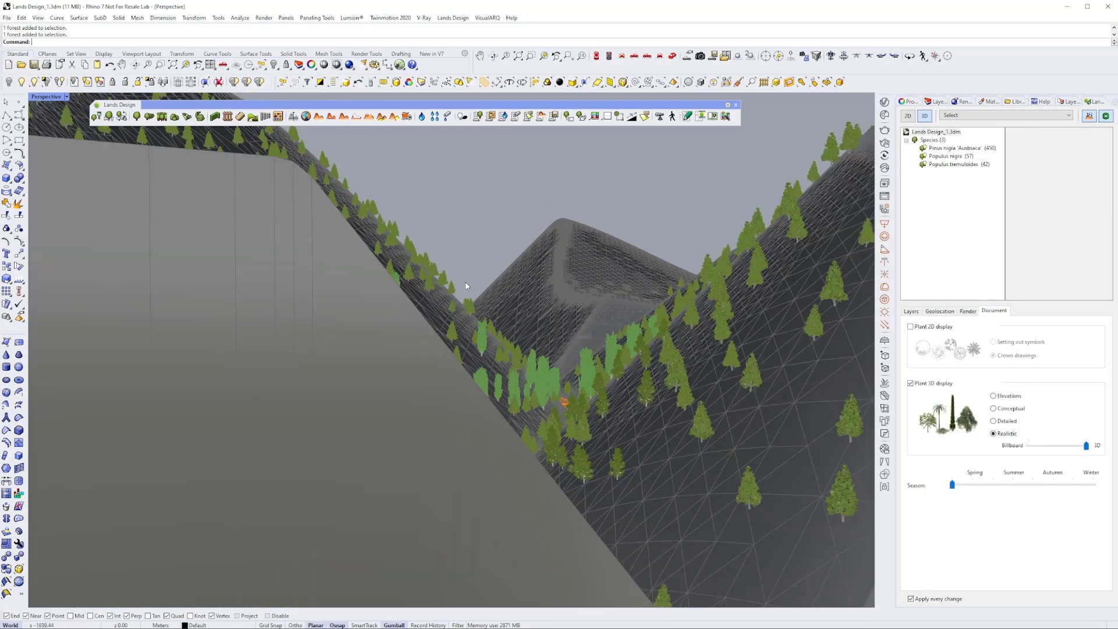
{"action": "right_click_drag", "start_coordinate": [464, 285], "coordinate": [468, 332]}
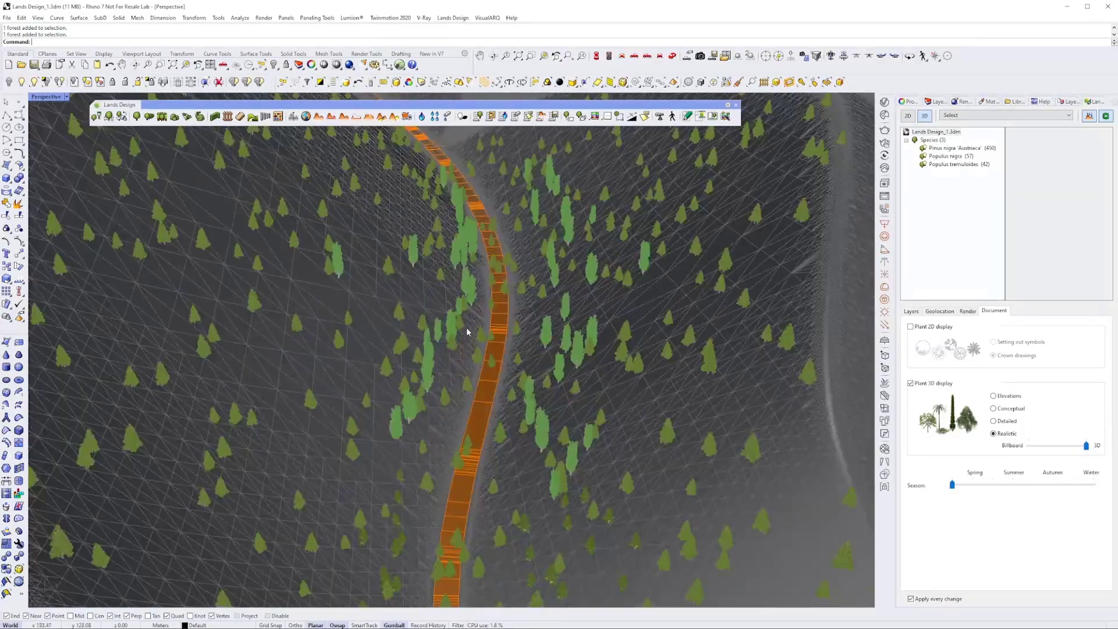
{"action": "scroll", "coordinate": [469, 330], "scroll_direction": "down", "scroll_amount": 3}
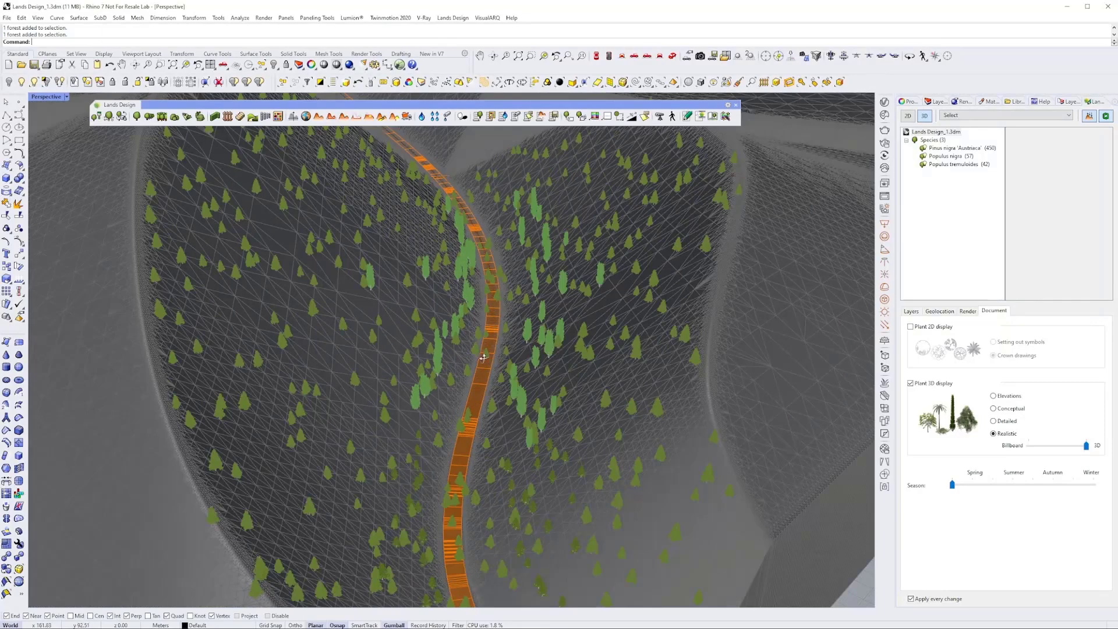
{"action": "scroll", "coordinate": [483, 357], "scroll_direction": "up", "scroll_amount": 2}
{"action": "left_click", "coordinate": [447, 326]}
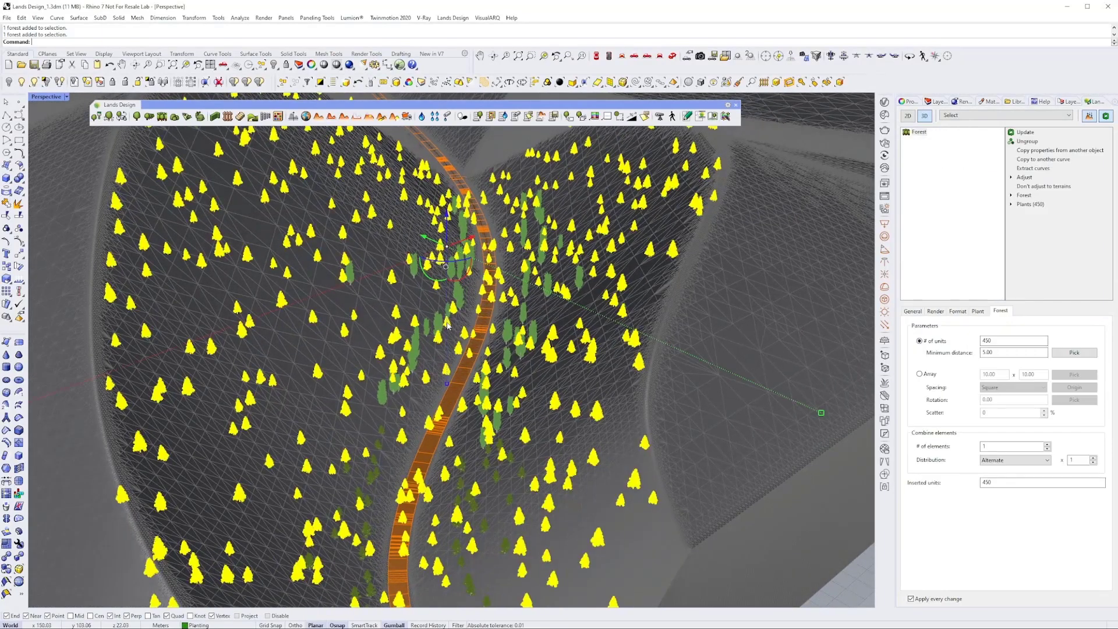
{"action": "left_click_drag", "start_coordinate": [1002, 482], "coordinate": [984, 487]}
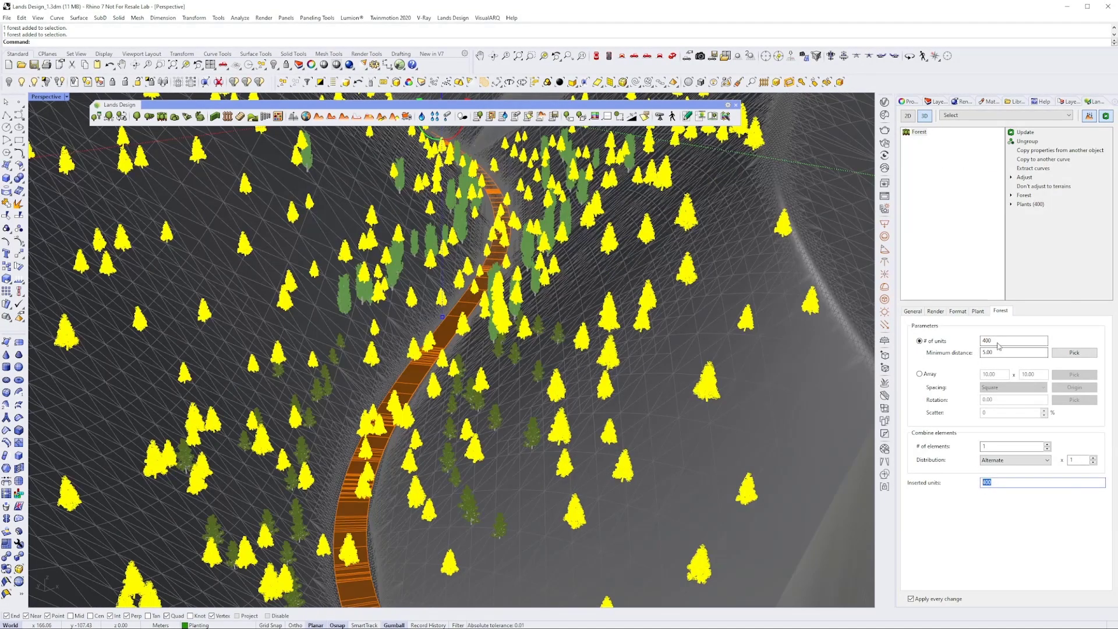
{"action": "key", "text": "Return"}
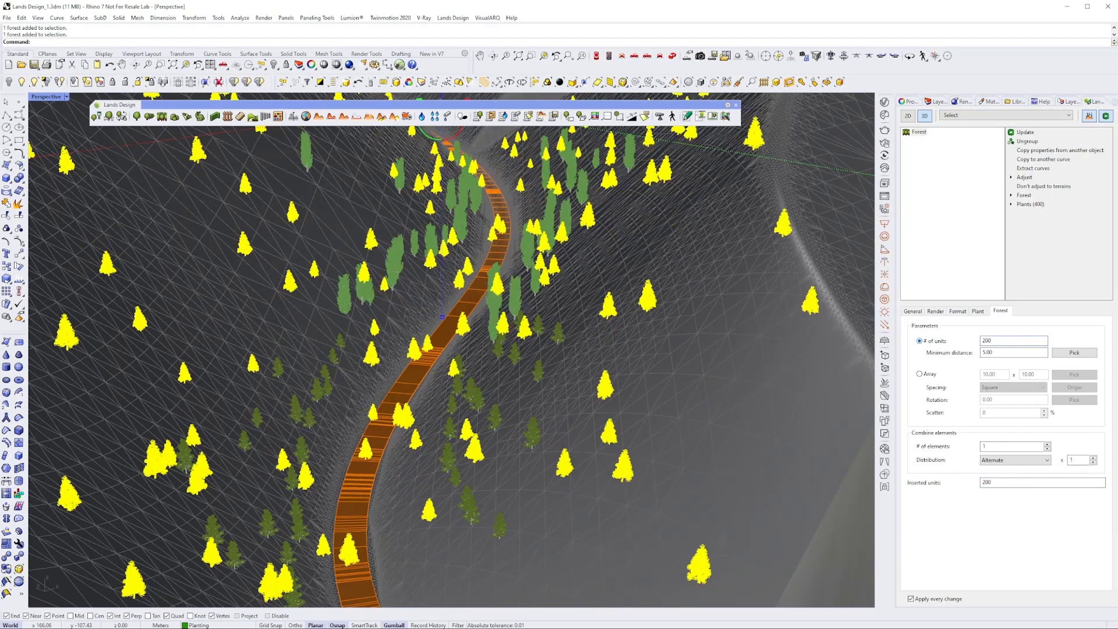
- Switch the Lands Design document to 2D display with crown drawings and clear the selection
{"action": "scroll", "coordinate": [477, 311], "scroll_direction": "down", "scroll_amount": 5}
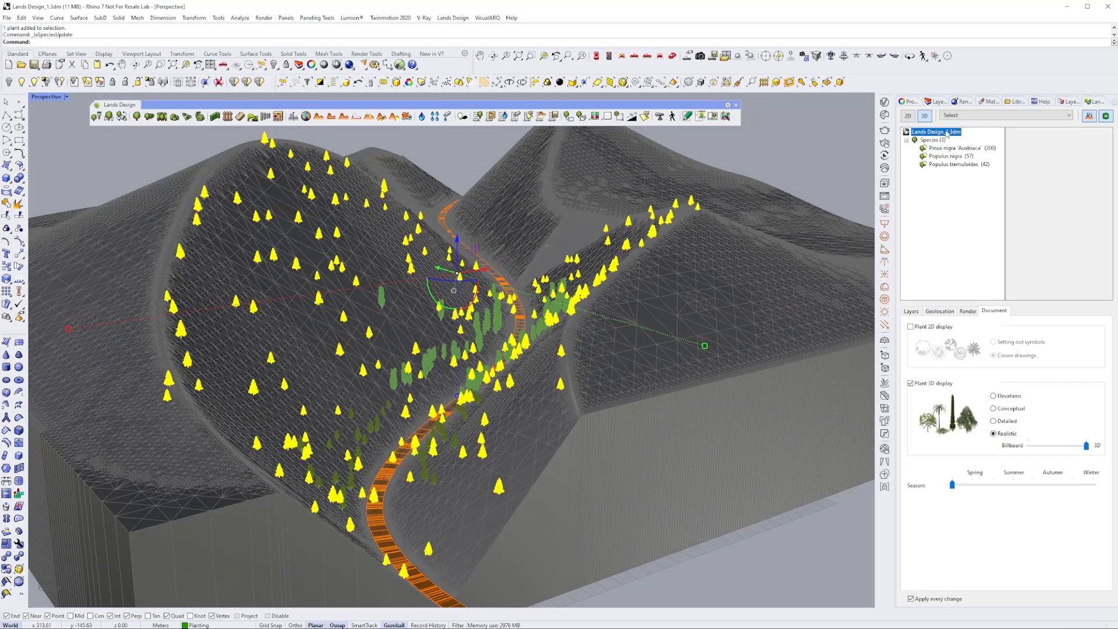
{"action": "left_click", "coordinate": [910, 117]}
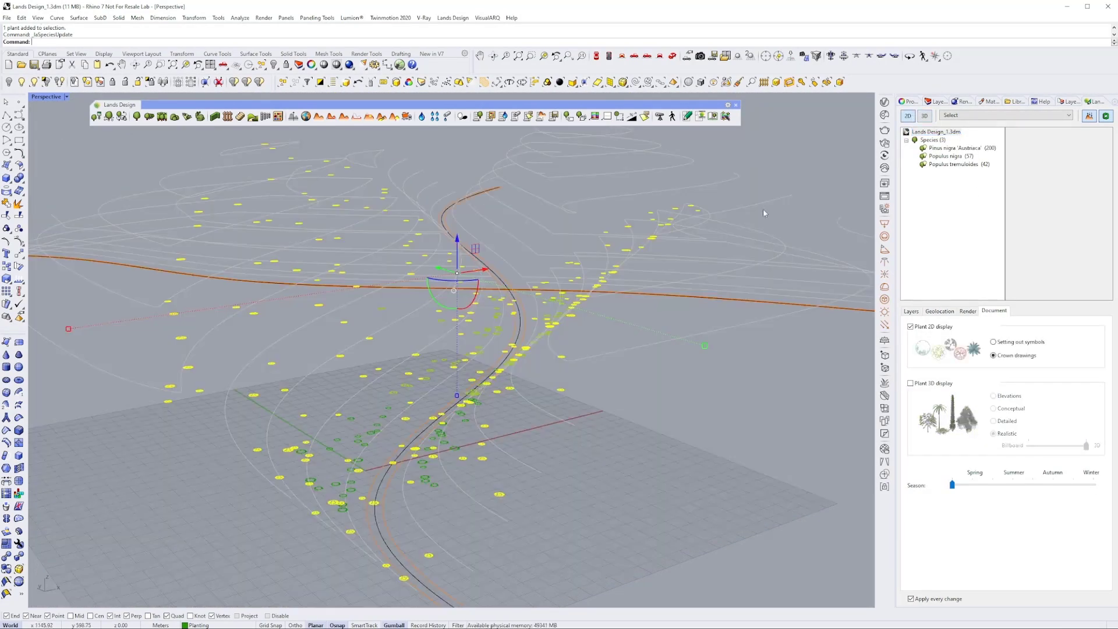
{"action": "left_click", "coordinate": [599, 440]}
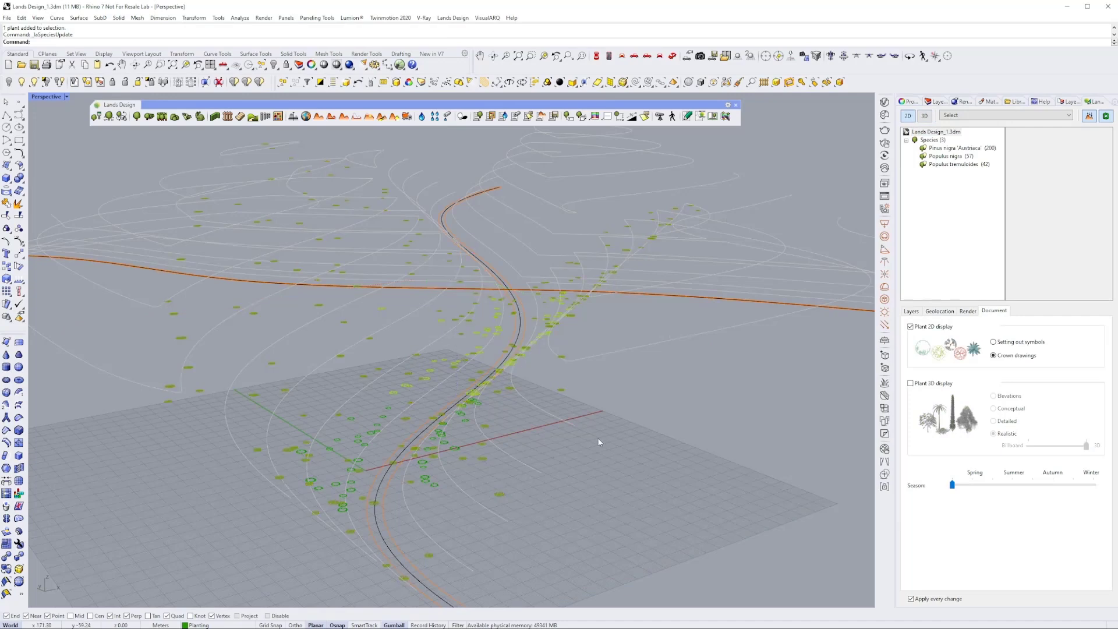
- Select the pine forest and move five of its boundary control points across the path onto the opposite side
{"action": "left_click", "coordinate": [369, 338]}
{"action": "right_click_drag", "start_coordinate": [415, 362], "coordinate": [418, 354]}
{"action": "right_click_drag", "start_coordinate": [567, 431], "coordinate": [597, 354]}
{"action": "left_click_drag", "start_coordinate": [566, 313], "coordinate": [742, 375]}
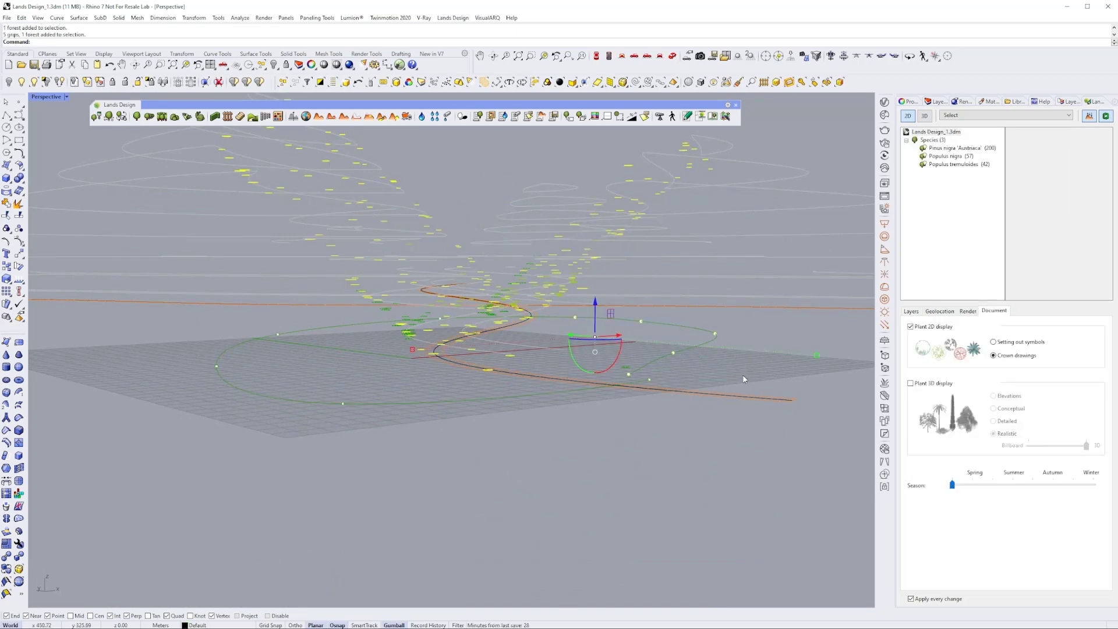
{"action": "right_click_drag", "start_coordinate": [742, 375], "coordinate": [677, 365]}
{"action": "right_click_drag", "start_coordinate": [594, 348], "coordinate": [595, 399]}
{"action": "scroll", "coordinate": [591, 382], "scroll_direction": "down", "scroll_amount": 6}
{"action": "left_click_drag", "start_coordinate": [587, 344], "coordinate": [506, 331]}
- Move the single boundary control point at the forest's end near the path crossing closer to the path
{"action": "scroll", "coordinate": [520, 220], "scroll_direction": "up", "scroll_amount": 3}
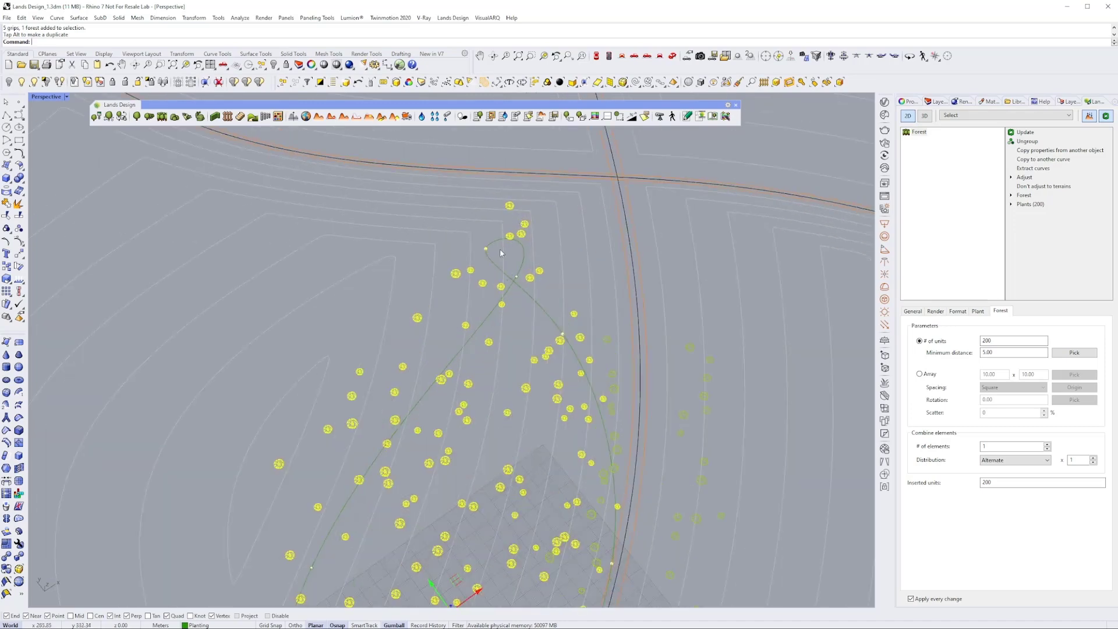
{"action": "left_click", "coordinate": [486, 250]}
{"action": "left_click_drag", "start_coordinate": [488, 222], "coordinate": [576, 238]}
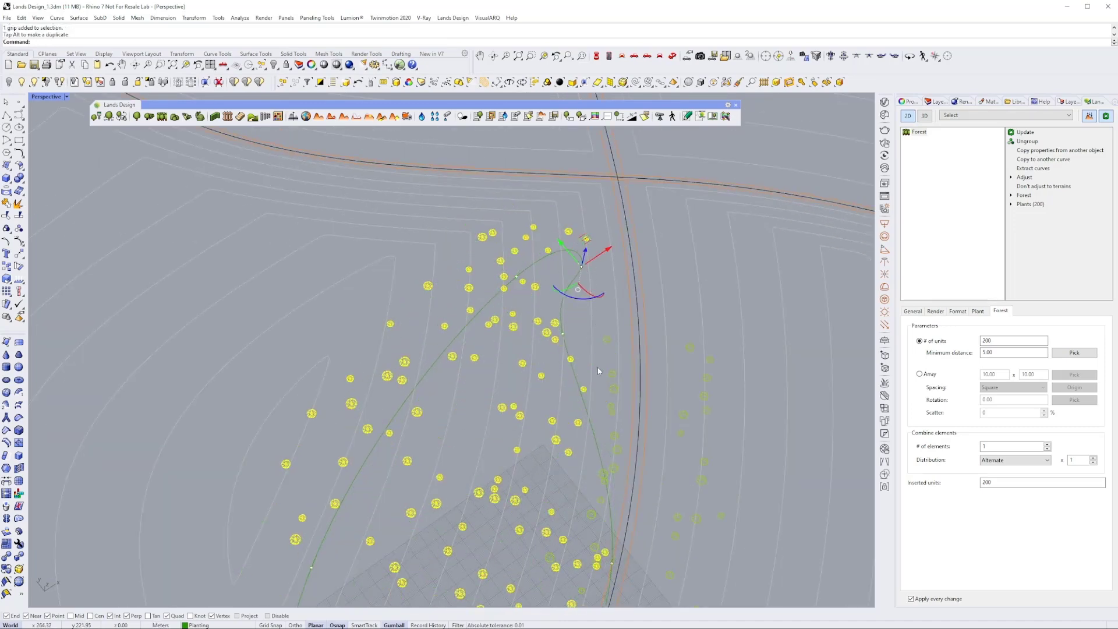
- Reselect the pine forest and move the boundary control point below its far tip outward toward the path
{"action": "left_click", "coordinate": [562, 334]}
{"action": "left_click", "coordinate": [572, 334]}
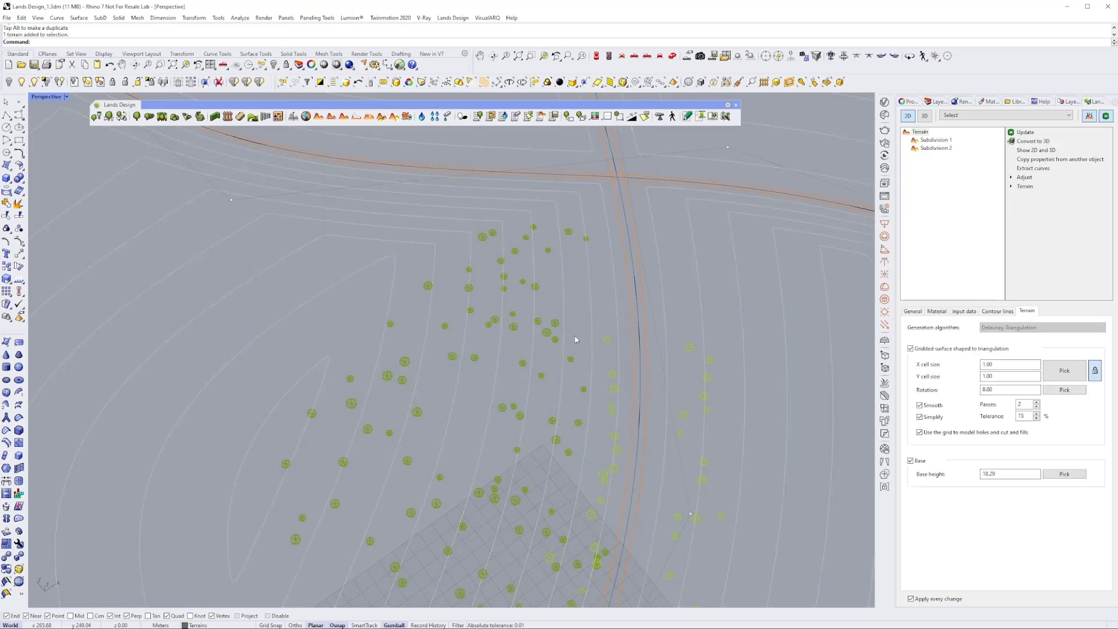
{"action": "left_click", "coordinate": [572, 233]}
{"action": "left_click", "coordinate": [574, 237]}
{"action": "scroll", "coordinate": [574, 237], "scroll_direction": "up", "scroll_amount": 6}
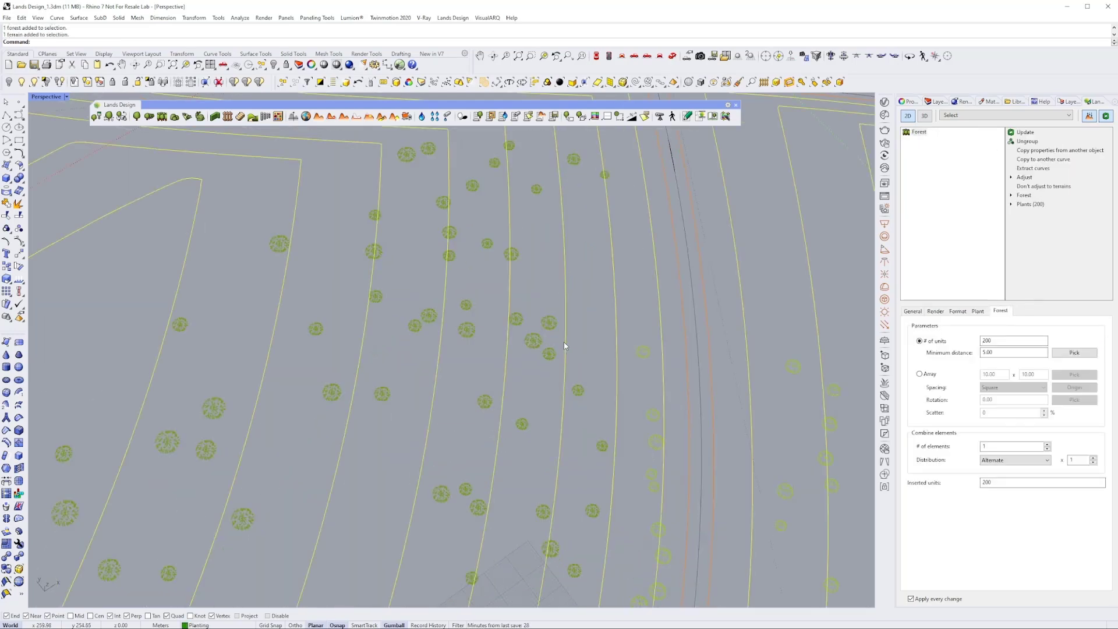
{"action": "left_click", "coordinate": [575, 160]}
{"action": "scroll", "coordinate": [563, 342], "scroll_direction": "up", "scroll_amount": 7}
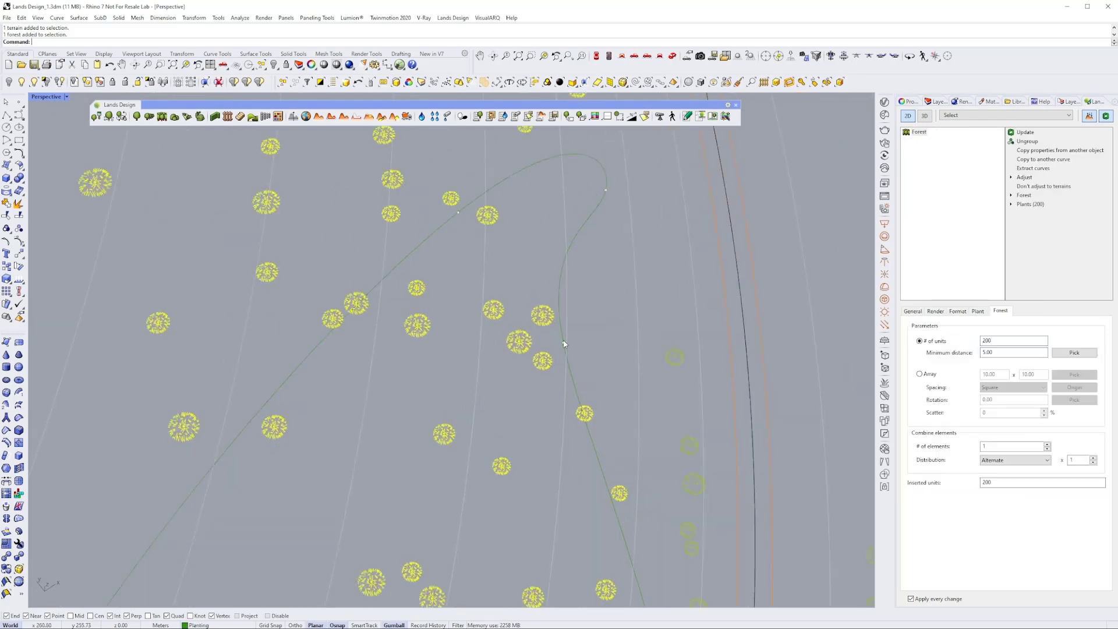
{"action": "mouse_move", "coordinate": [549, 334]}
{"action": "left_mouse_down"}
{"action": "mouse_move", "coordinate": [572, 351]}
{"action": "mouse_move", "coordinate": [604, 316]}
{"action": "mouse_move", "coordinate": [641, 335]}
{"action": "mouse_move", "coordinate": [624, 292]}
{"action": "left_mouse_up"}
- Reselect the pine forest and pull its near-end boundary control point back across the path onto the forest's side
{"action": "scroll", "coordinate": [573, 351], "scroll_direction": "down", "scroll_amount": 7}
{"action": "scroll", "coordinate": [640, 332], "scroll_direction": "up", "scroll_amount": 5}
{"action": "scroll", "coordinate": [653, 361], "scroll_direction": "up", "scroll_amount": 7}
{"action": "scroll", "coordinate": [627, 317], "scroll_direction": "down", "scroll_amount": 8}
{"action": "right_click_drag", "start_coordinate": [629, 352], "coordinate": [632, 148], "text": "shift"}
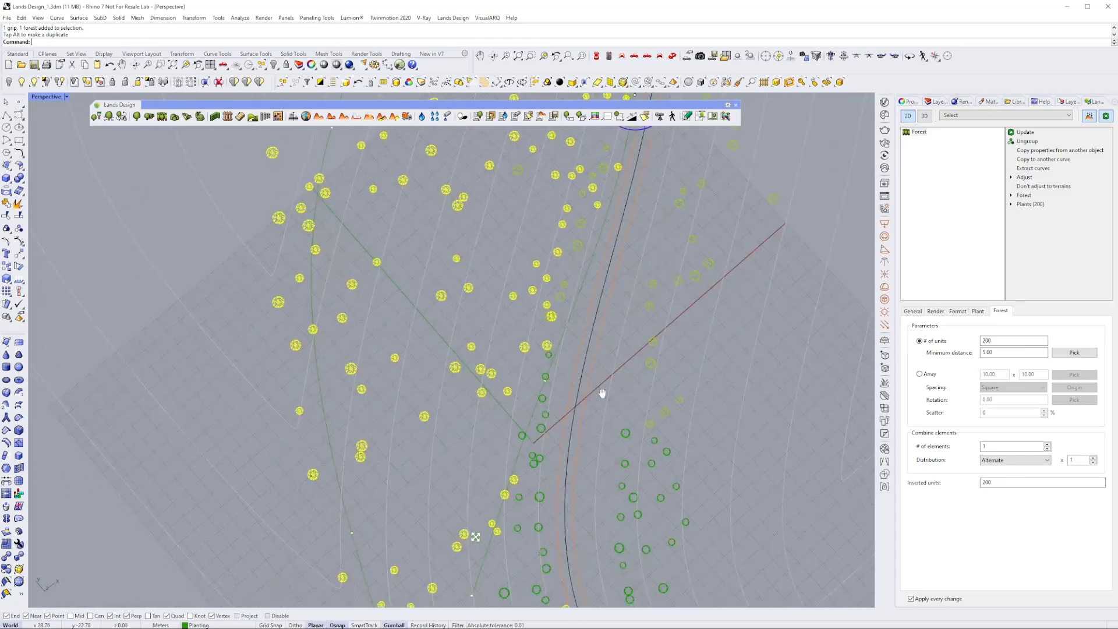
{"action": "mouse_move", "coordinate": [601, 393]}
{"action": "right_mouse_down", "text": "shift"}
{"action": "mouse_move", "coordinate": [601, 250]}
{"action": "mouse_move", "coordinate": [567, 389]}
{"action": "right_mouse_up", "text": "shift"}
{"action": "right_click_drag", "start_coordinate": [458, 436], "coordinate": [639, 422]}
{"action": "key", "text": "Escape"}
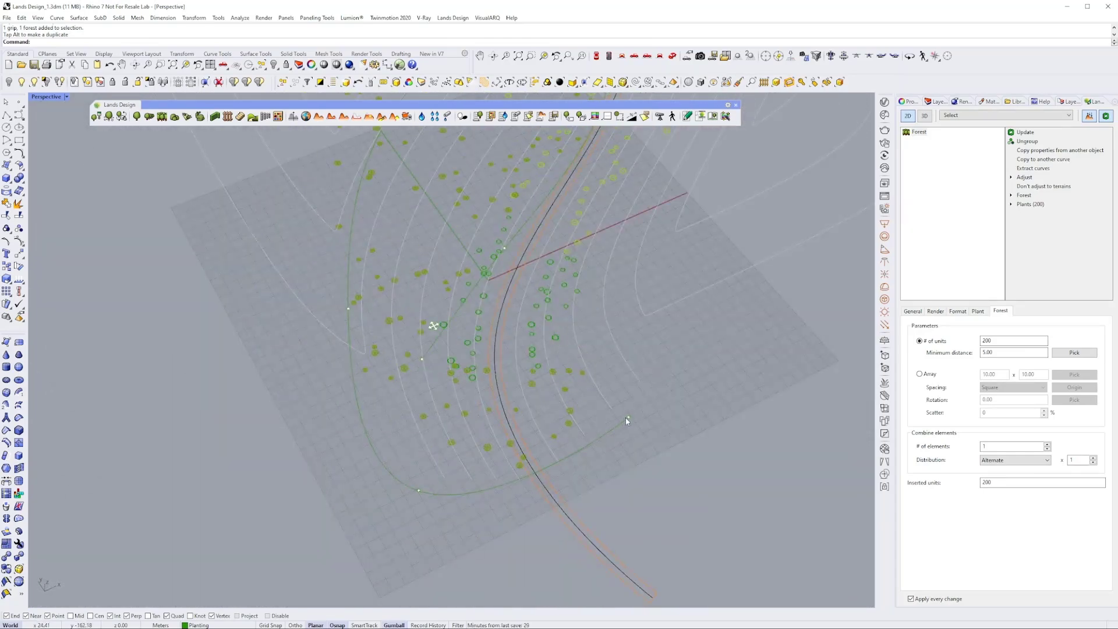
{"action": "left_click", "coordinate": [463, 280]}
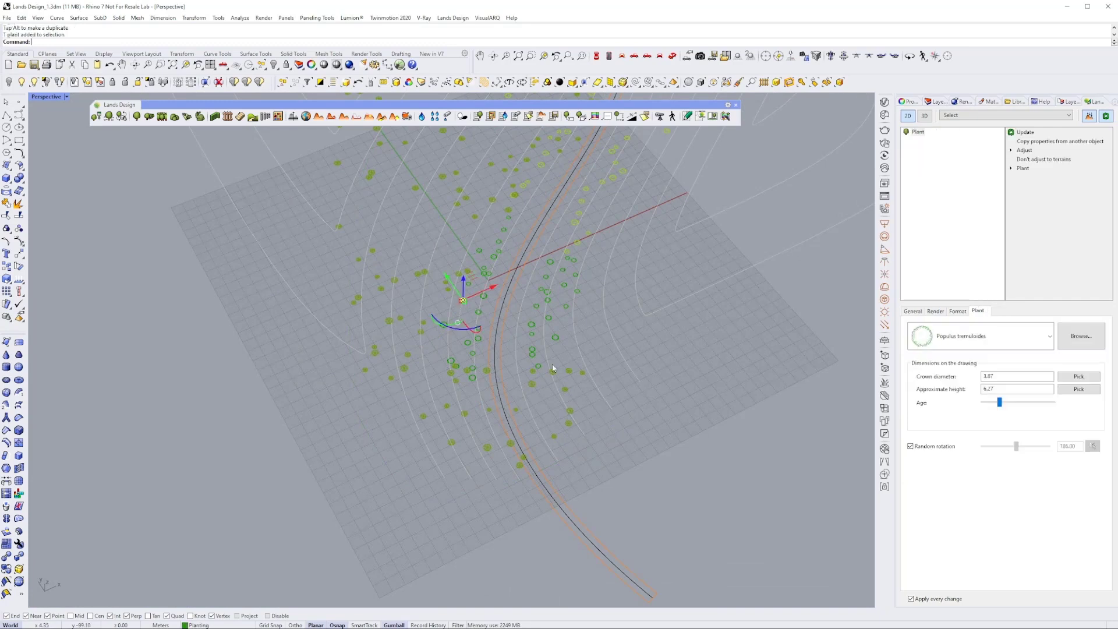
{"action": "key", "text": "Escape"}
{"action": "left_click", "coordinate": [461, 279]}
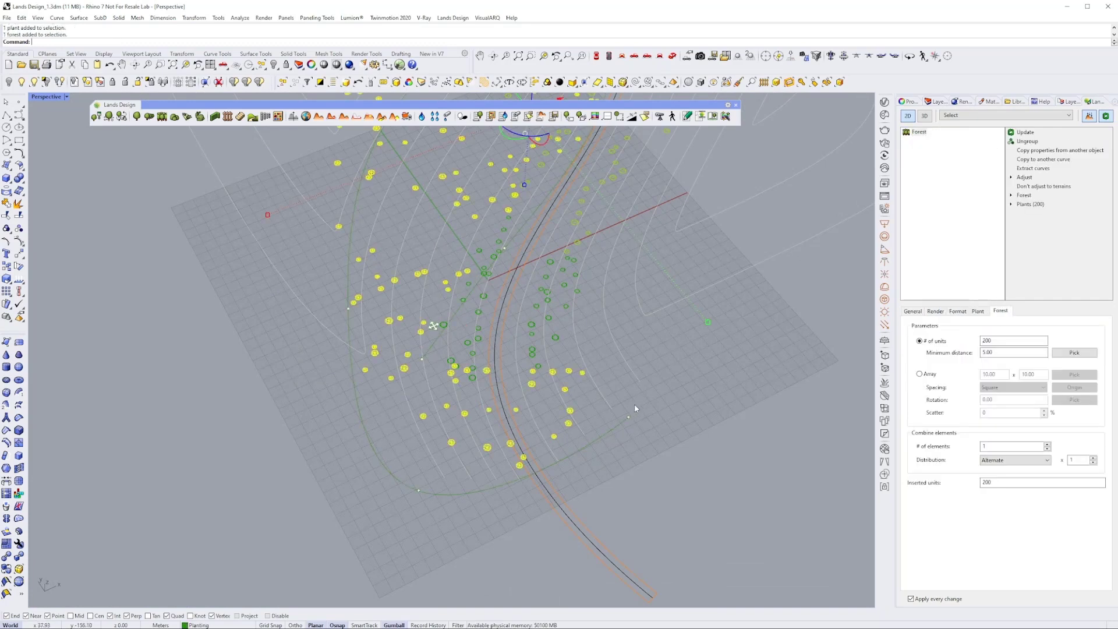
{"action": "left_click_drag", "start_coordinate": [621, 407], "coordinate": [496, 385]}
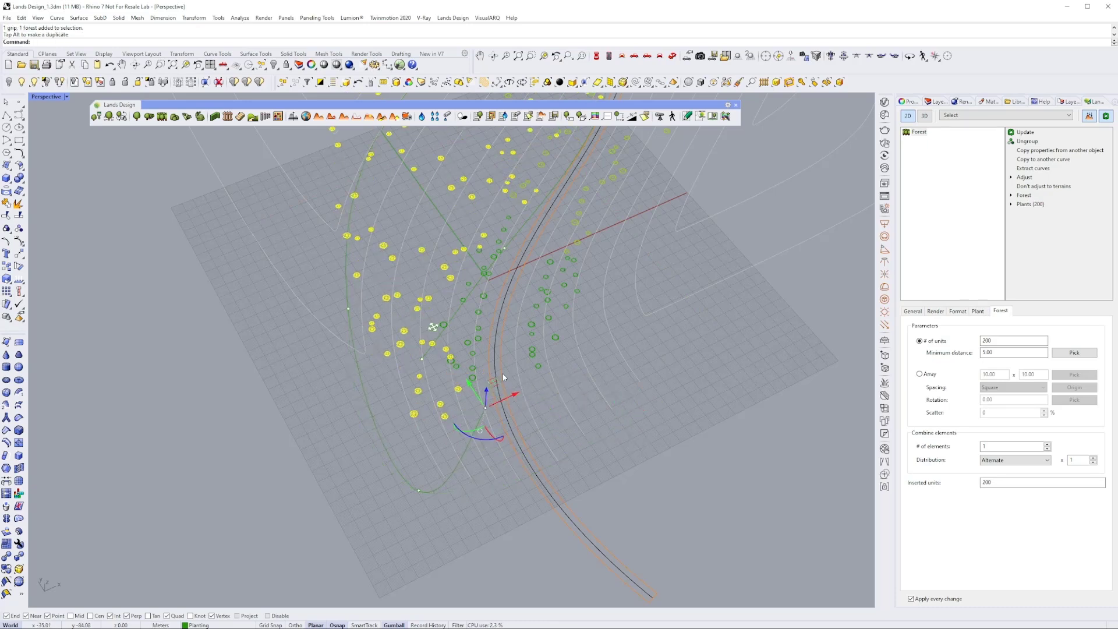
- Move the inner boundary control point near the forest's lower end out to the edge of the path
{"action": "right_click_drag", "start_coordinate": [504, 378], "coordinate": [526, 424], "text": "shift"}
{"action": "scroll", "coordinate": [443, 420], "scroll_direction": "up", "scroll_amount": 3}
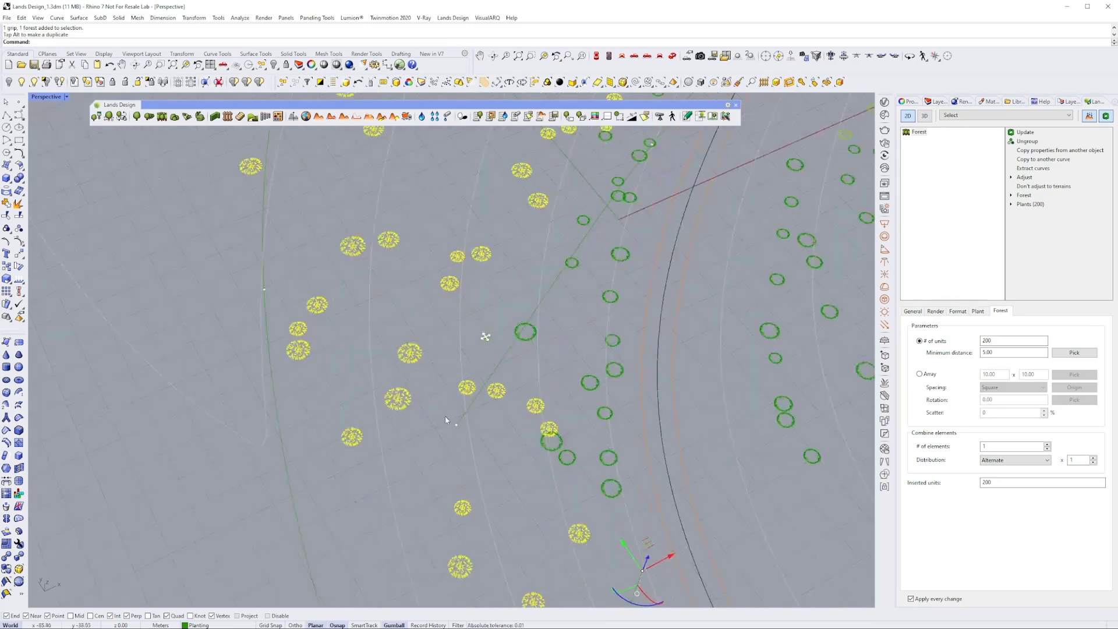
{"action": "scroll", "coordinate": [481, 451], "scroll_direction": "down", "scroll_amount": 3}
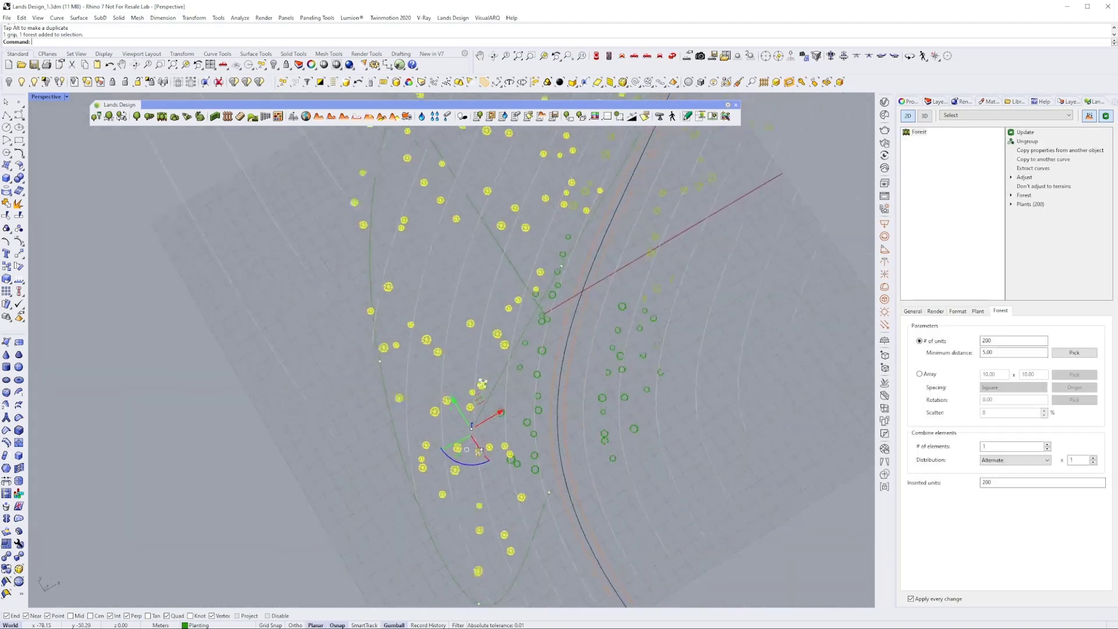
{"action": "left_click_drag", "start_coordinate": [483, 396], "coordinate": [550, 435]}
{"action": "right_click_drag", "start_coordinate": [583, 417], "coordinate": [602, 377]}
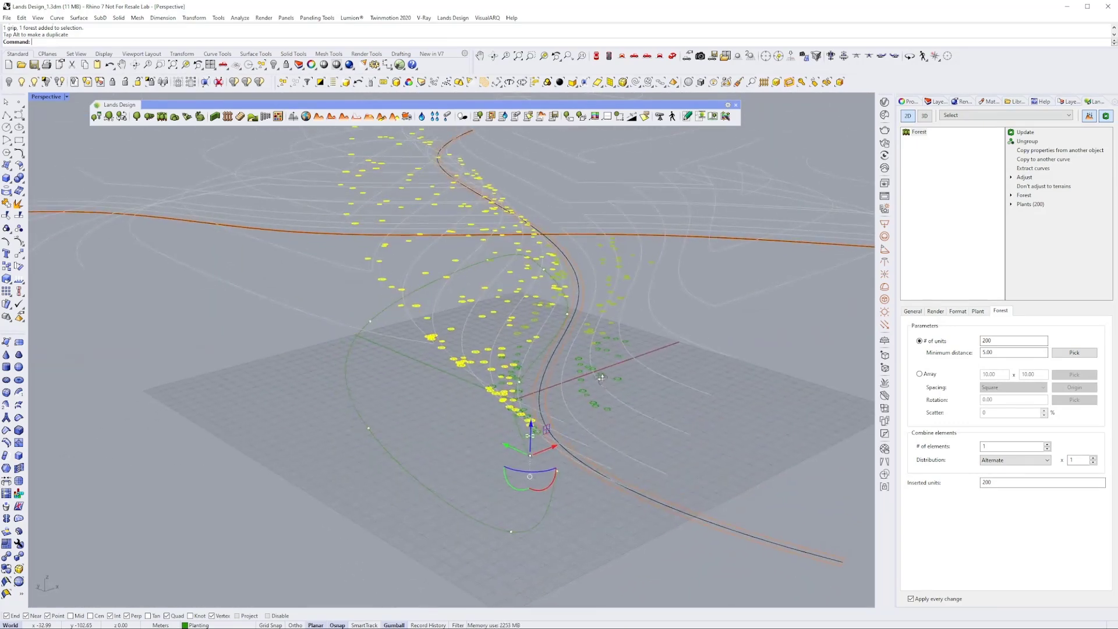
- Clear the selection and switch the document back to 3D display with realistic plants
{"action": "left_click", "coordinate": [722, 458]}
{"action": "right_click_drag", "start_coordinate": [722, 457], "coordinate": [701, 486]}
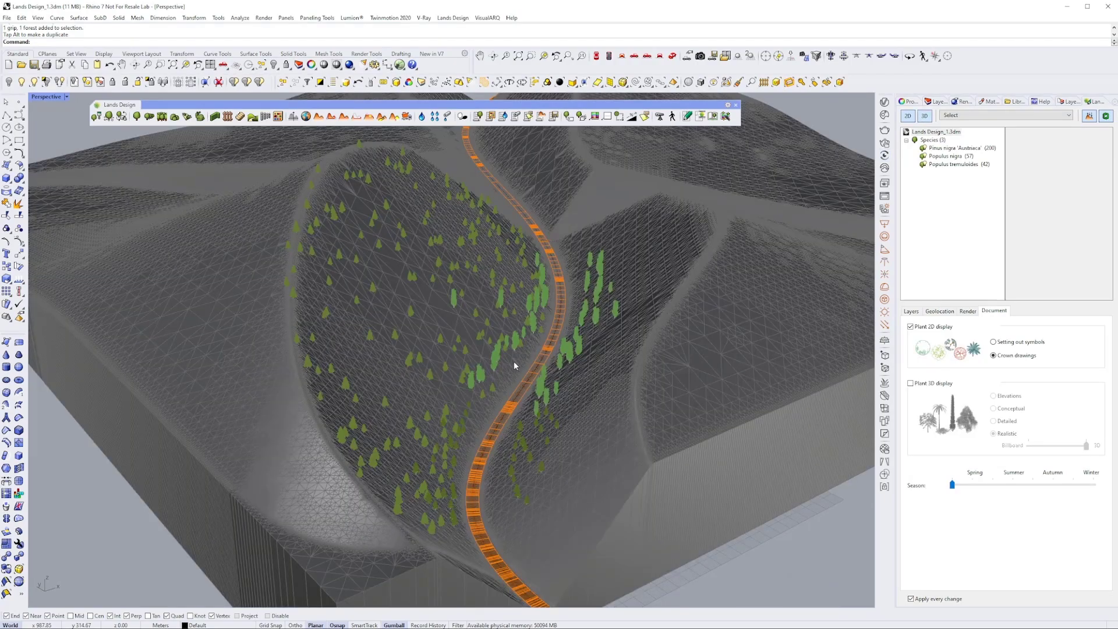
{"action": "right_click_drag", "start_coordinate": [514, 361], "coordinate": [499, 372]}
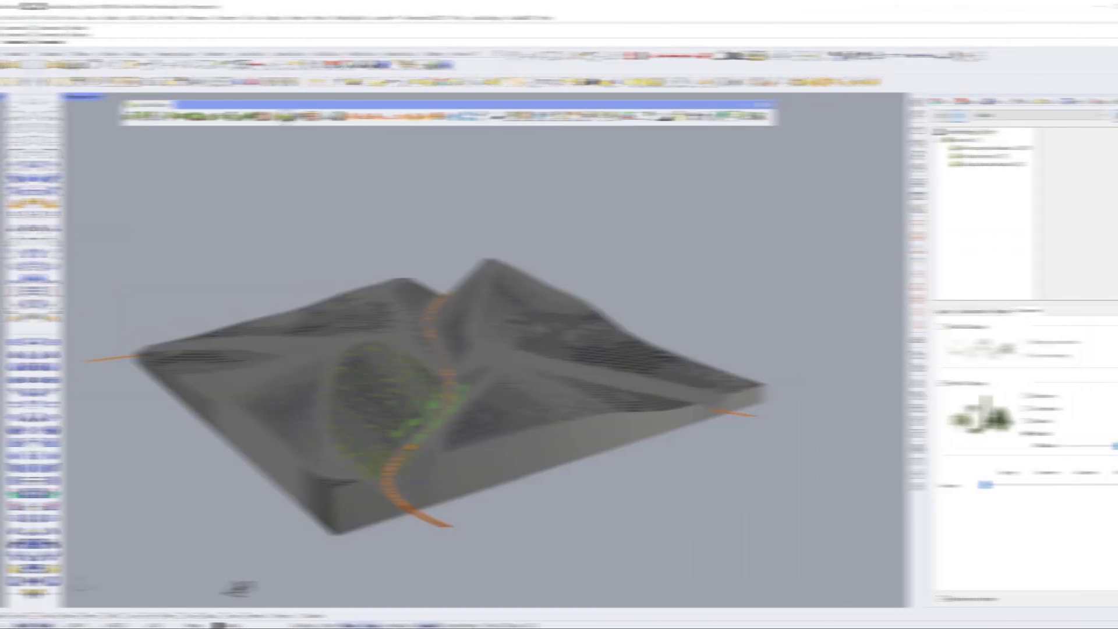
- Start Import Earth Elevation Data and navigate the satellite map to the wooded hillside suburb west of Barcelona
{"action": "left_click", "coordinate": [306, 116]}
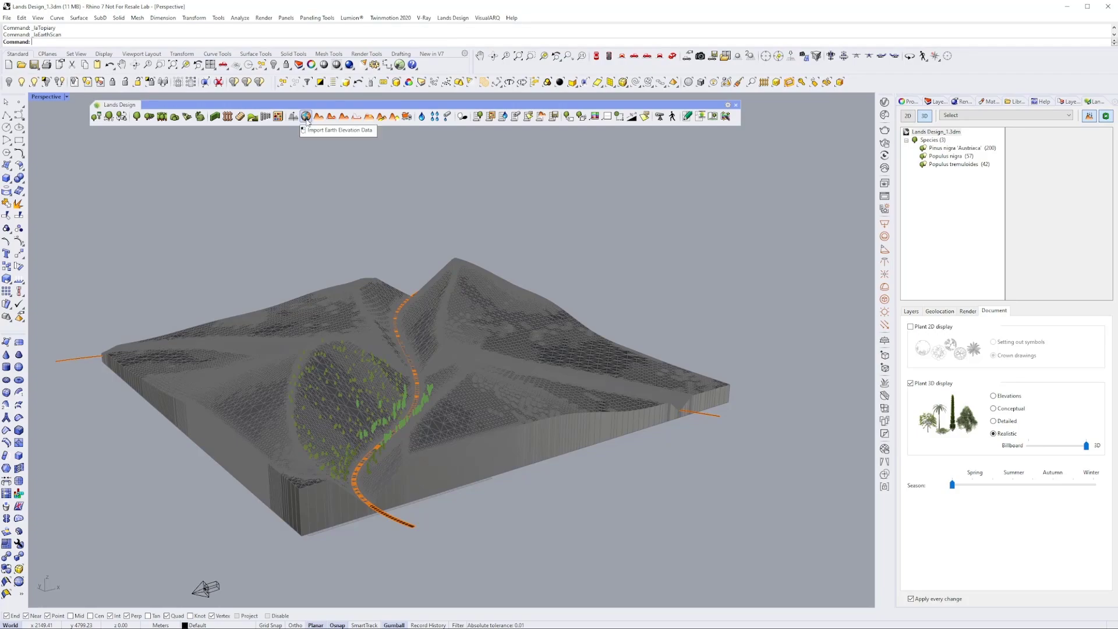
{"action": "left_click", "coordinate": [307, 118]}
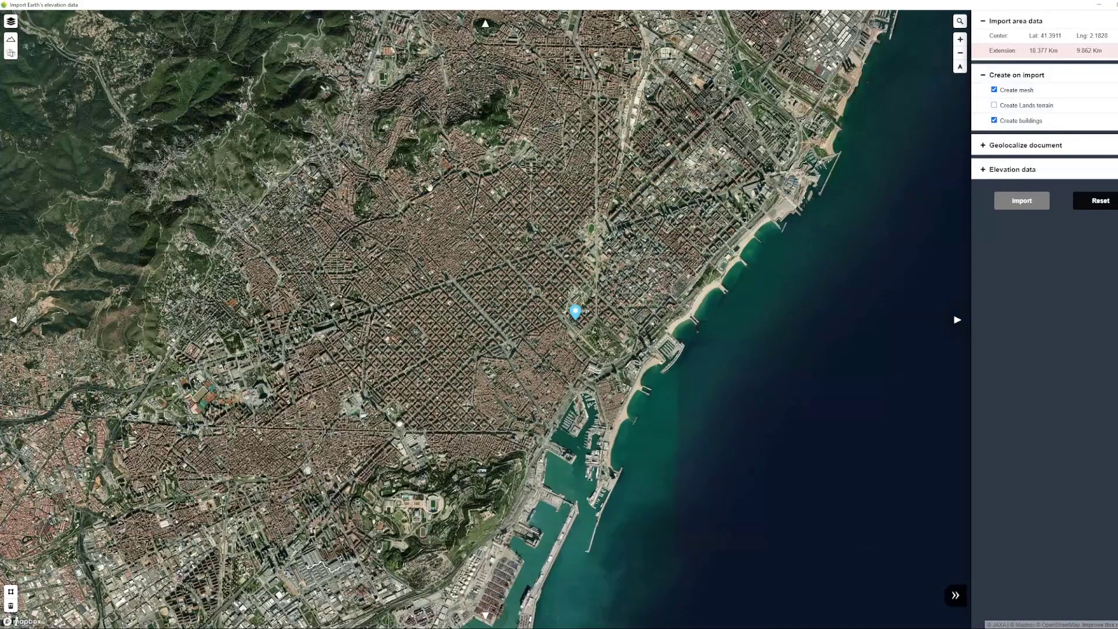
{"action": "scroll", "coordinate": [473, 283], "scroll_direction": "down", "scroll_amount": 3}
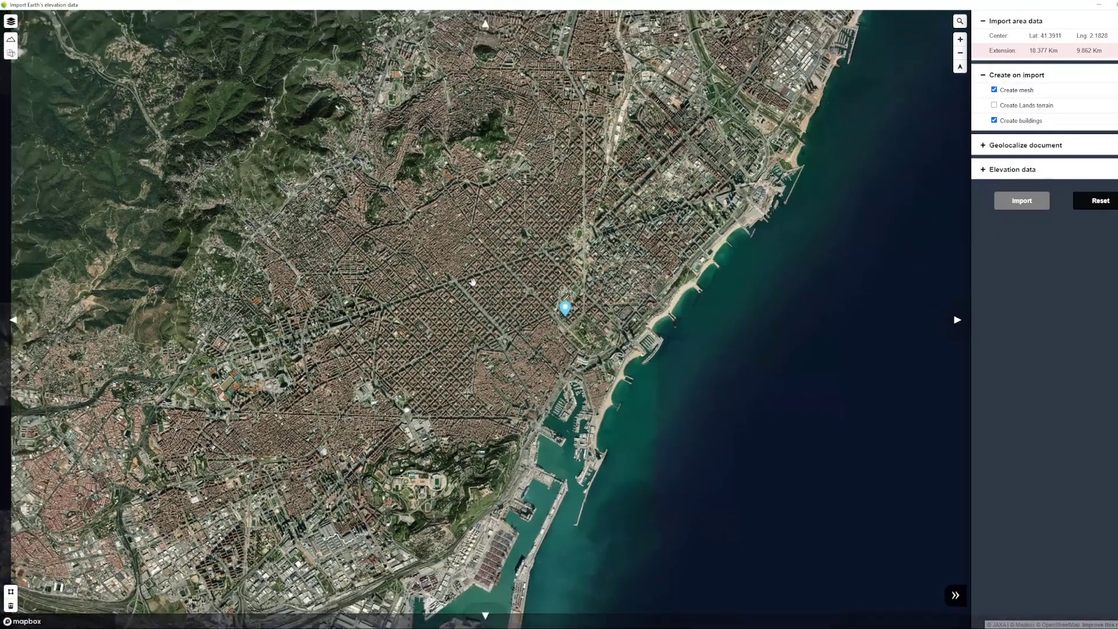
{"action": "scroll", "coordinate": [472, 281], "scroll_direction": "down", "scroll_amount": 2}
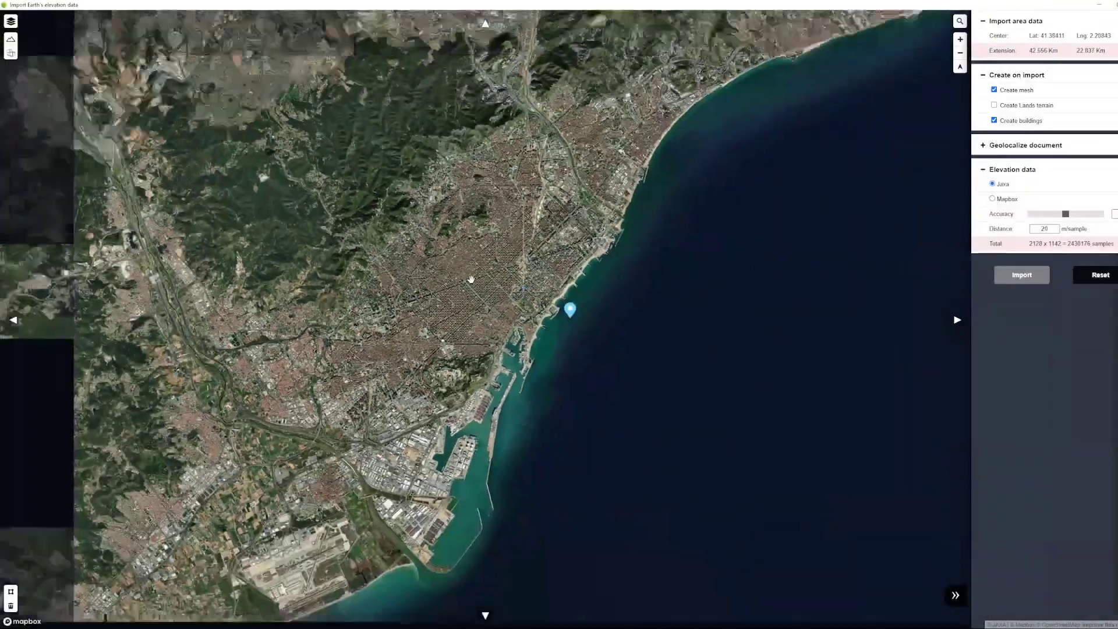
{"action": "scroll", "coordinate": [393, 359], "scroll_direction": "up", "scroll_amount": 10}
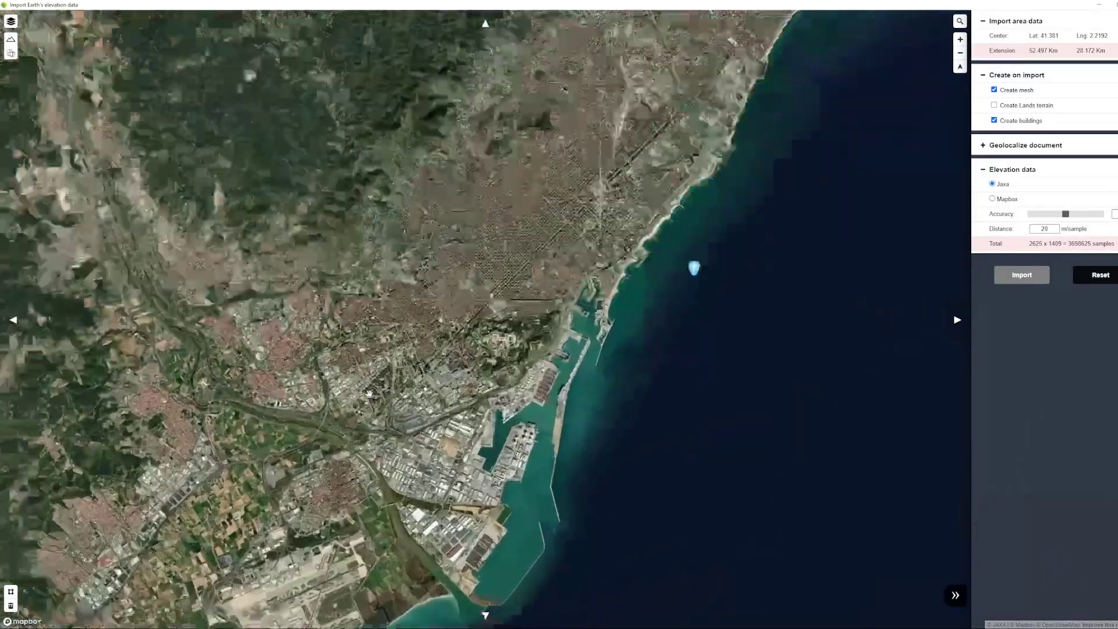
{"action": "scroll", "coordinate": [354, 327], "scroll_direction": "up", "scroll_amount": 5}
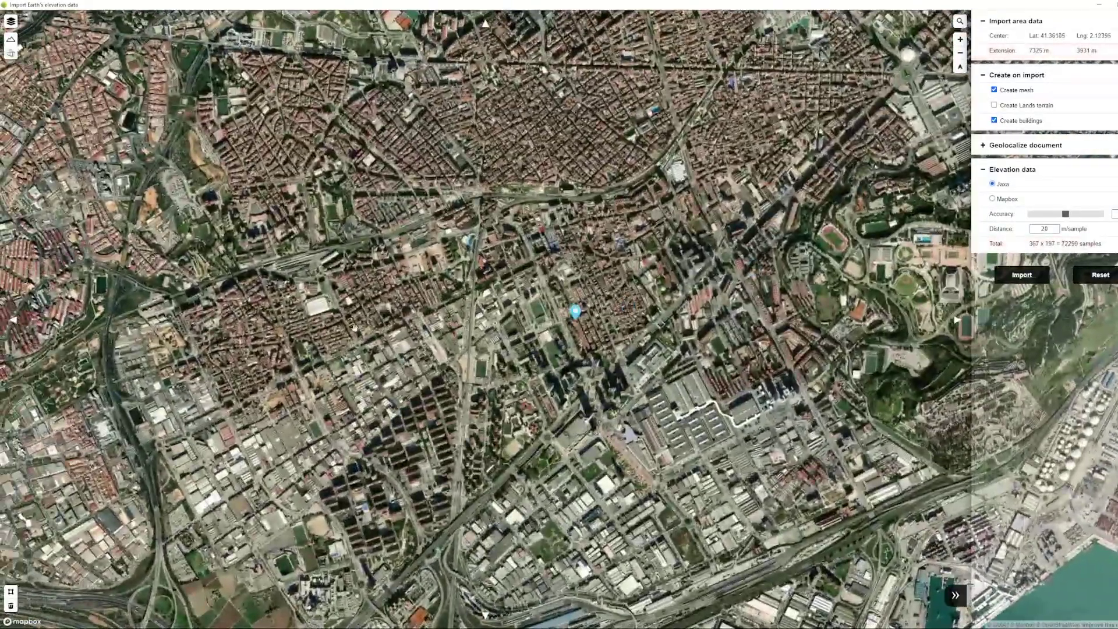
{"action": "mouse_move", "coordinate": [354, 328]}
{"action": "left_mouse_down"}
{"action": "mouse_move", "coordinate": [463, 370]}
{"action": "mouse_move", "coordinate": [525, 432]}
{"action": "mouse_move", "coordinate": [523, 466]}
{"action": "left_mouse_up"}
{"action": "left_click_drag", "start_coordinate": [399, 206], "coordinate": [572, 539]}
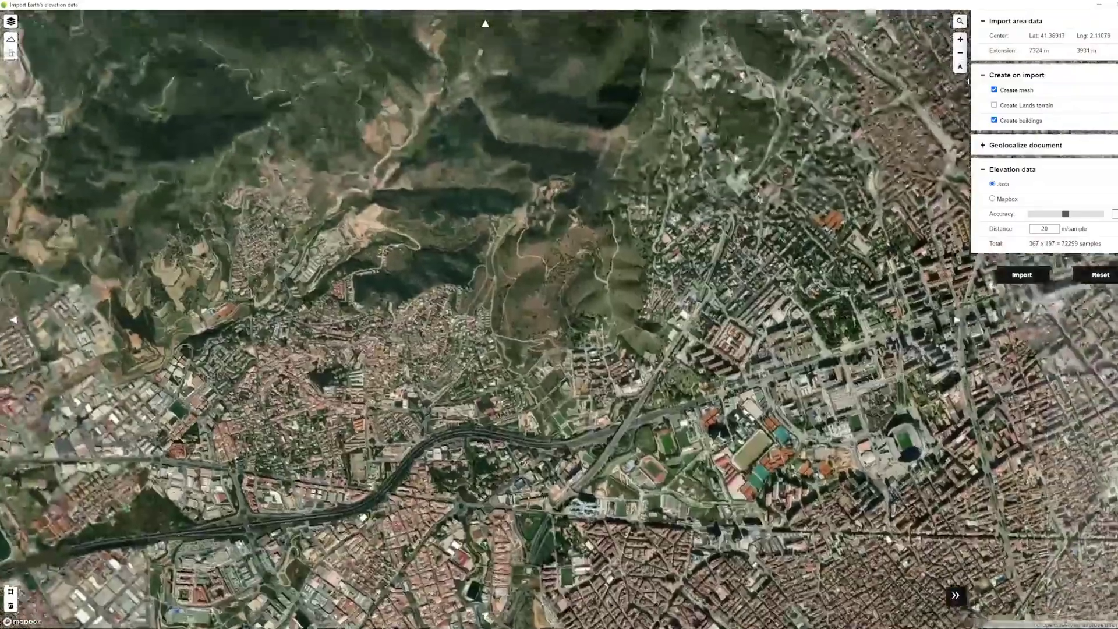
{"action": "scroll", "coordinate": [467, 356], "scroll_direction": "up", "scroll_amount": 4}
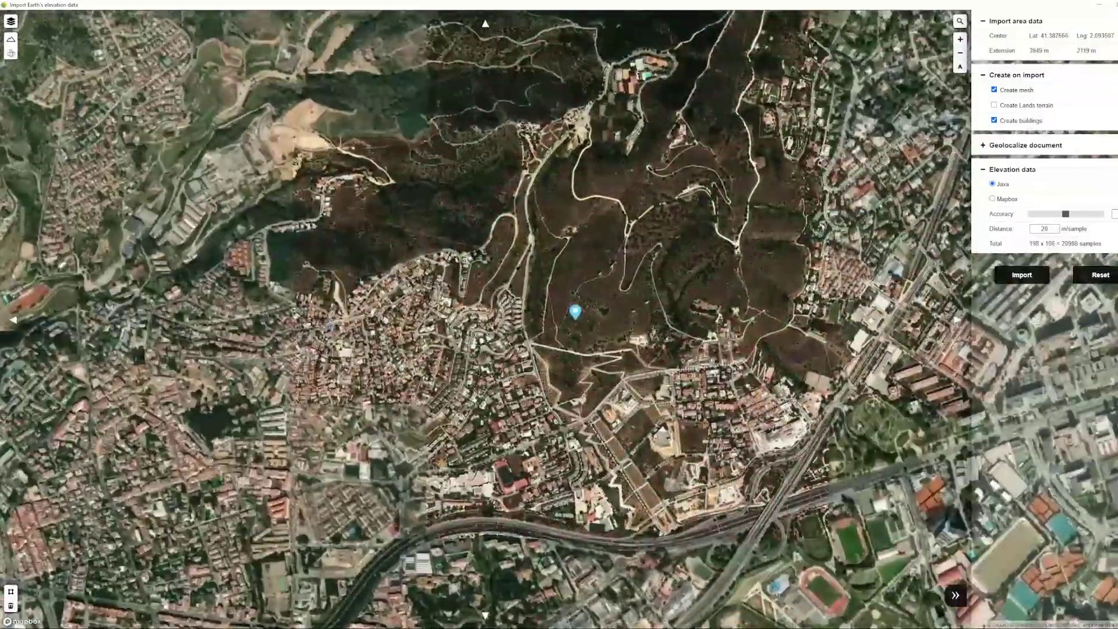
{"action": "mouse_move", "coordinate": [470, 341]}
{"action": "left_mouse_down"}
{"action": "mouse_move", "coordinate": [550, 319]}
{"action": "mouse_move", "coordinate": [643, 335]}
{"action": "mouse_move", "coordinate": [623, 358]}
{"action": "left_mouse_up"}
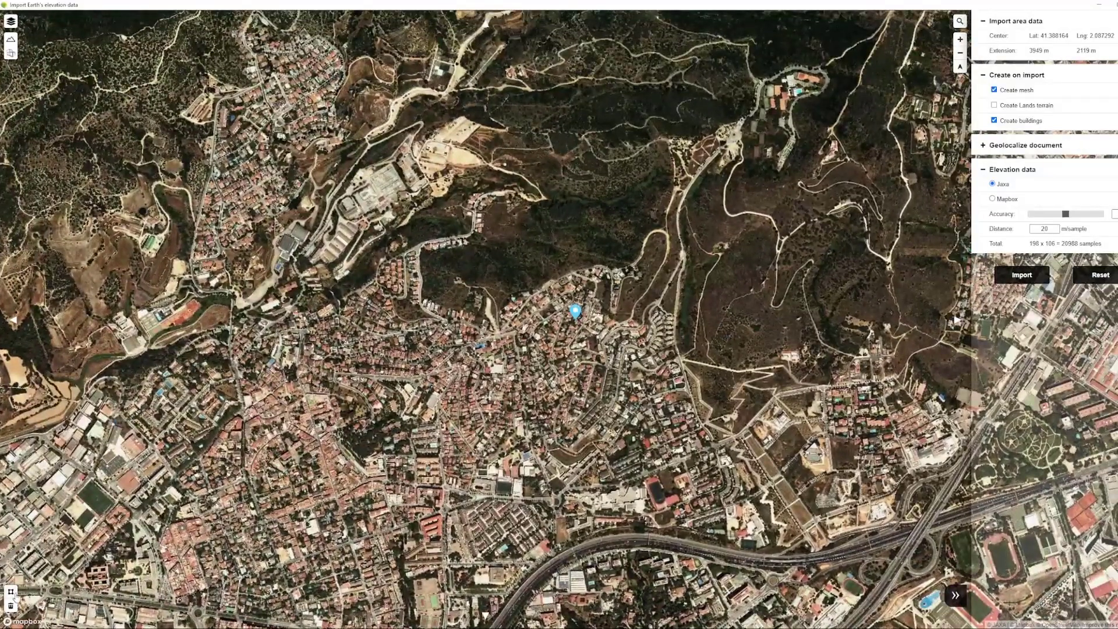
- Draw an import area of about 1920 by 1226 m, include a Lands terrain in the import, and turn on map relief
{"action": "mouse_move", "coordinate": [164, 123]}
{"action": "left_mouse_down"}
{"action": "mouse_move", "coordinate": [257, 201]}
{"action": "mouse_move", "coordinate": [731, 492]}
{"action": "mouse_move", "coordinate": [725, 482]}
{"action": "left_mouse_up"}
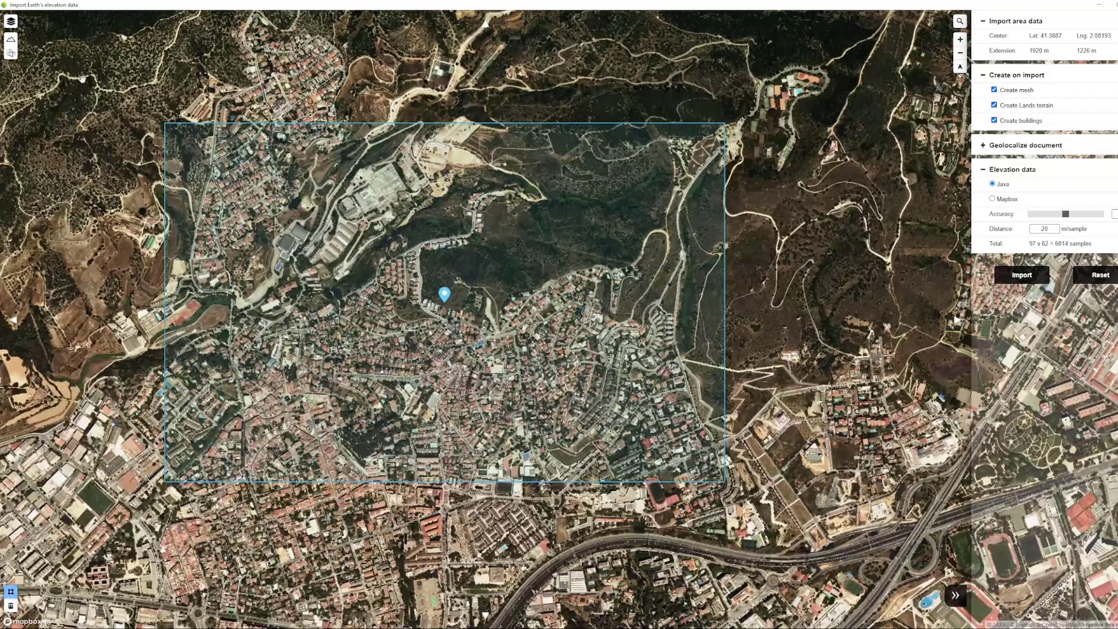
{"action": "left_click", "coordinate": [12, 41]}
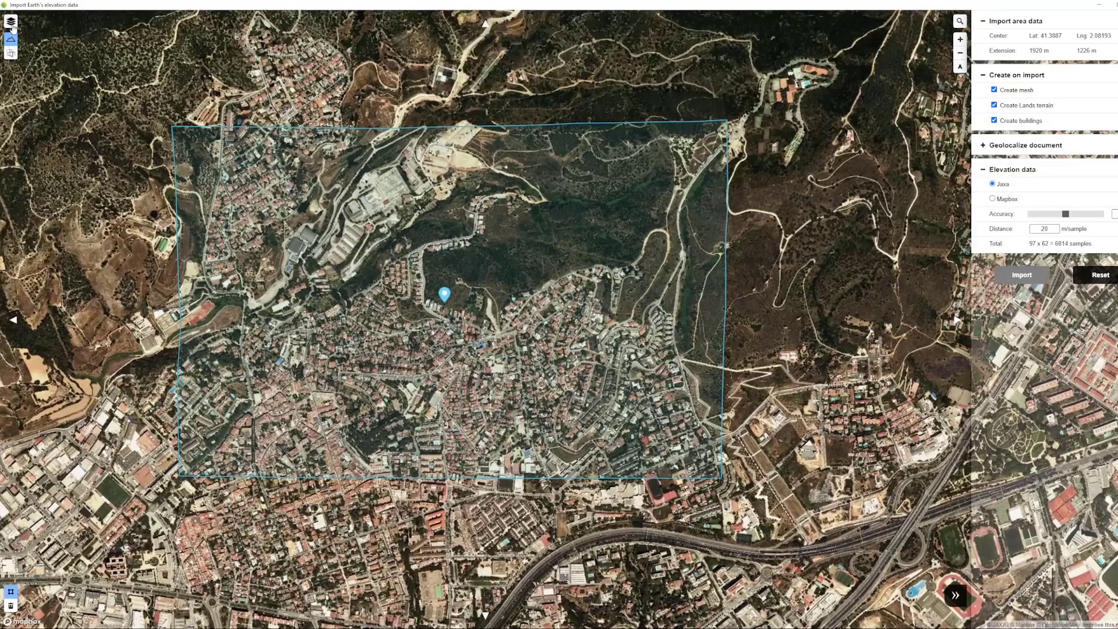
- Preview the import area in the Streets and Outdoors map styles and return to Satellite
{"action": "left_click", "coordinate": [11, 24]}
{"action": "left_click", "coordinate": [17, 23]}
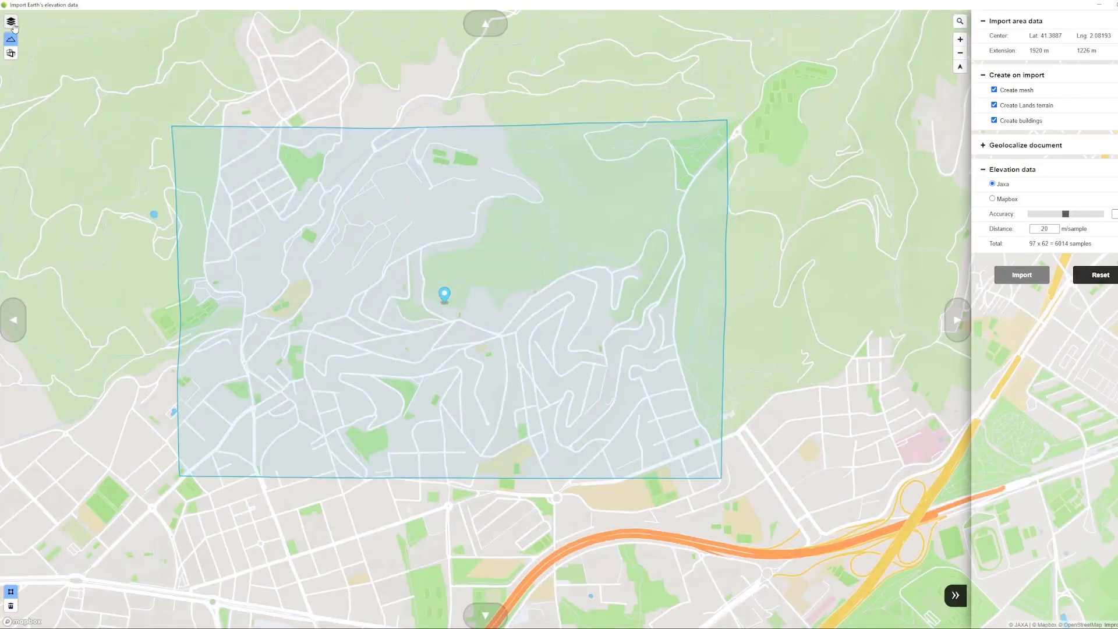
{"action": "left_click", "coordinate": [15, 27]}
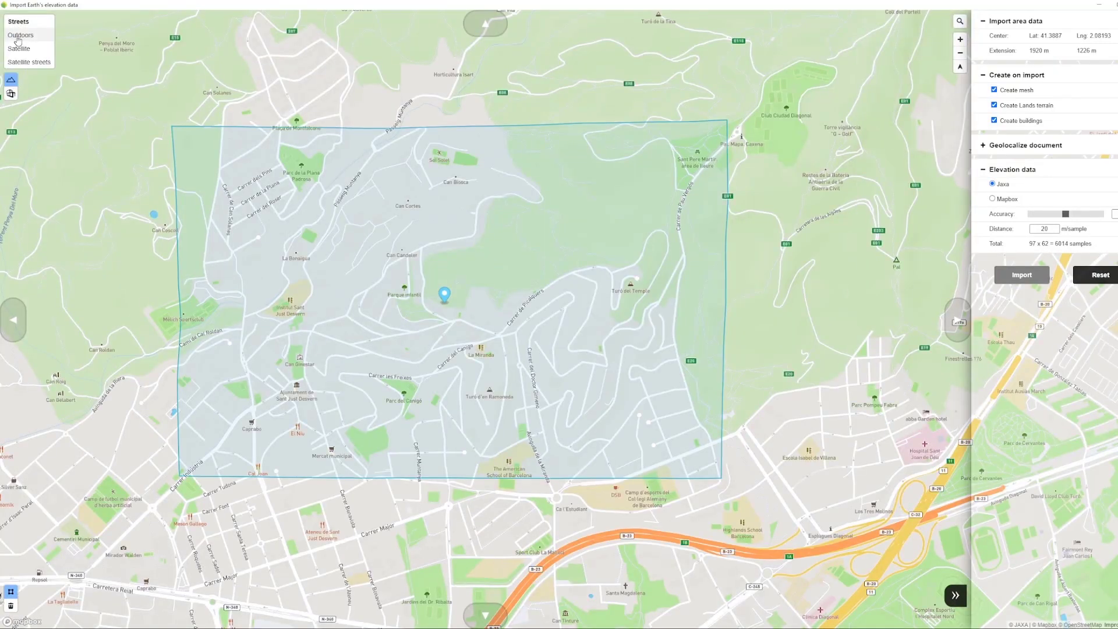
{"action": "left_click", "coordinate": [18, 36]}
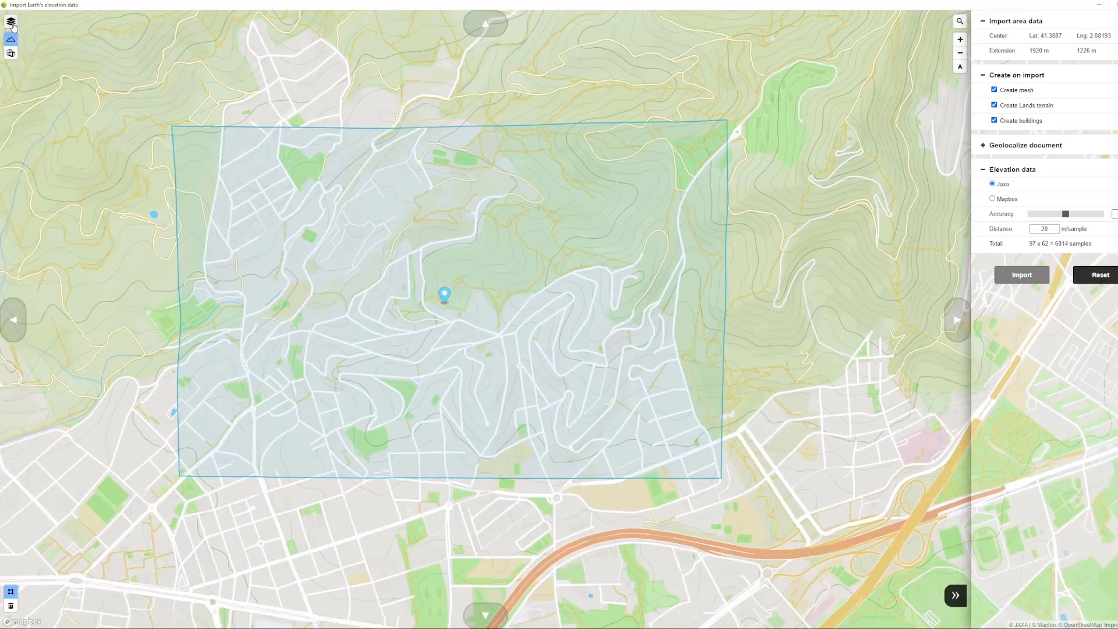
{"action": "left_click", "coordinate": [12, 23]}
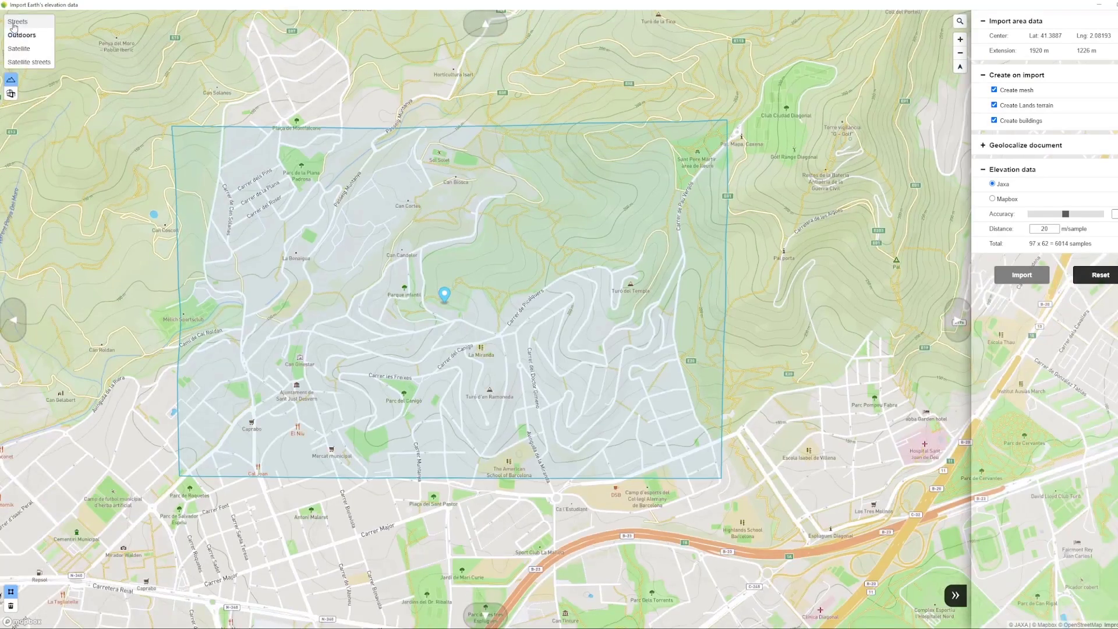
{"action": "left_click", "coordinate": [17, 45]}
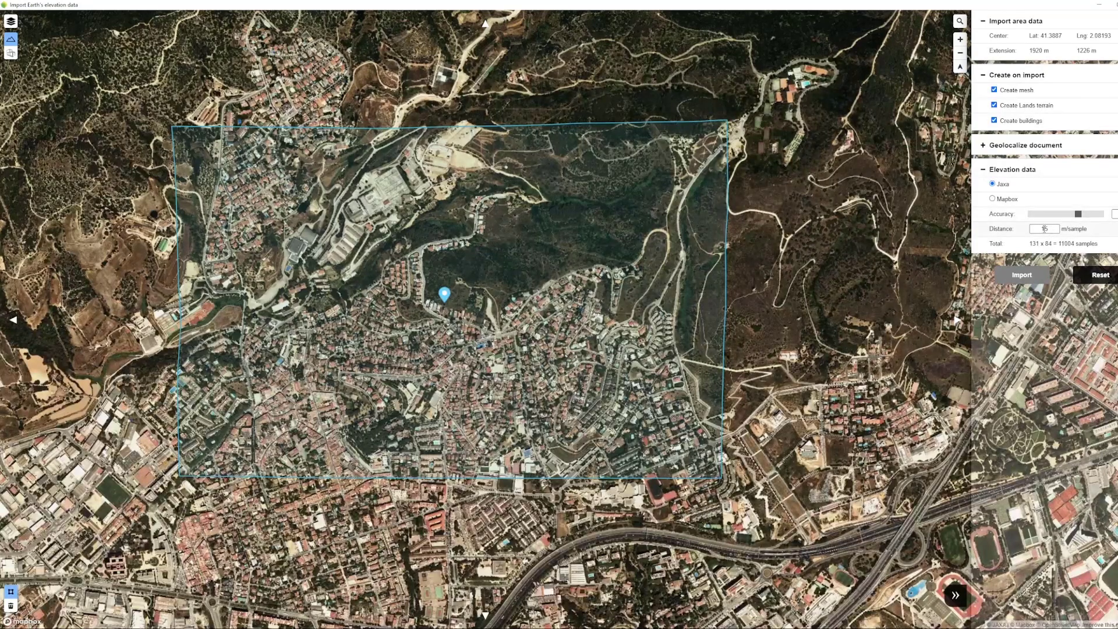
- Set the elevation sampling distance to 15 m and import the area with mesh, Lands terrain and buildings
{"action": "left_click", "coordinate": [1020, 278]}
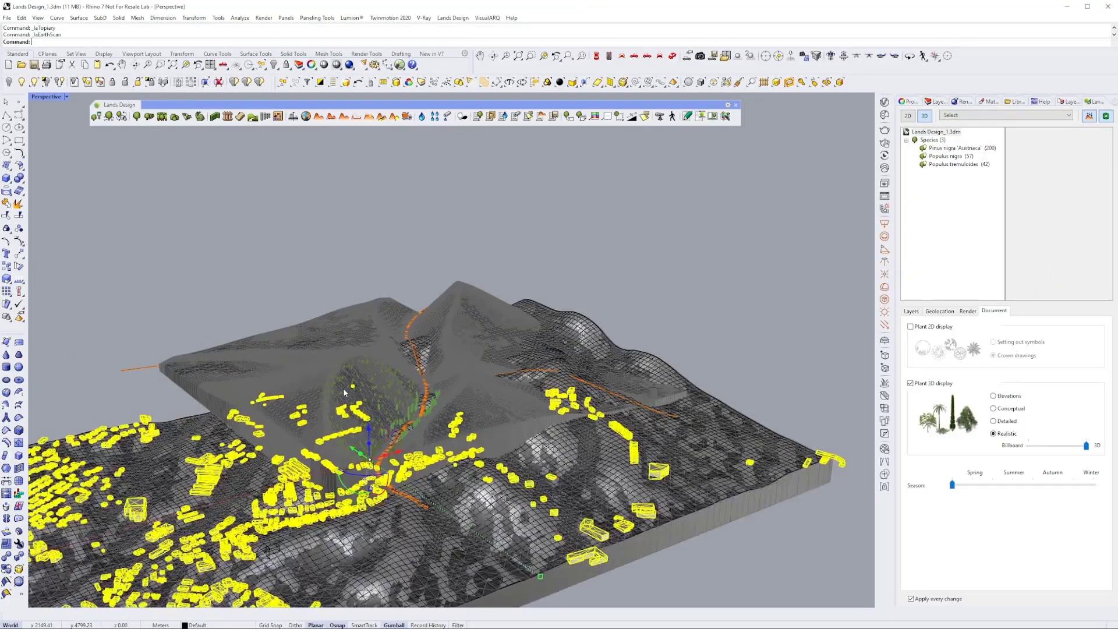
{"action": "scroll", "coordinate": [373, 407], "scroll_direction": "down", "scroll_amount": 5}
{"action": "right_click_drag", "start_coordinate": [422, 427], "coordinate": [456, 424]}
{"action": "scroll", "coordinate": [410, 460], "scroll_direction": "up", "scroll_amount": 4}
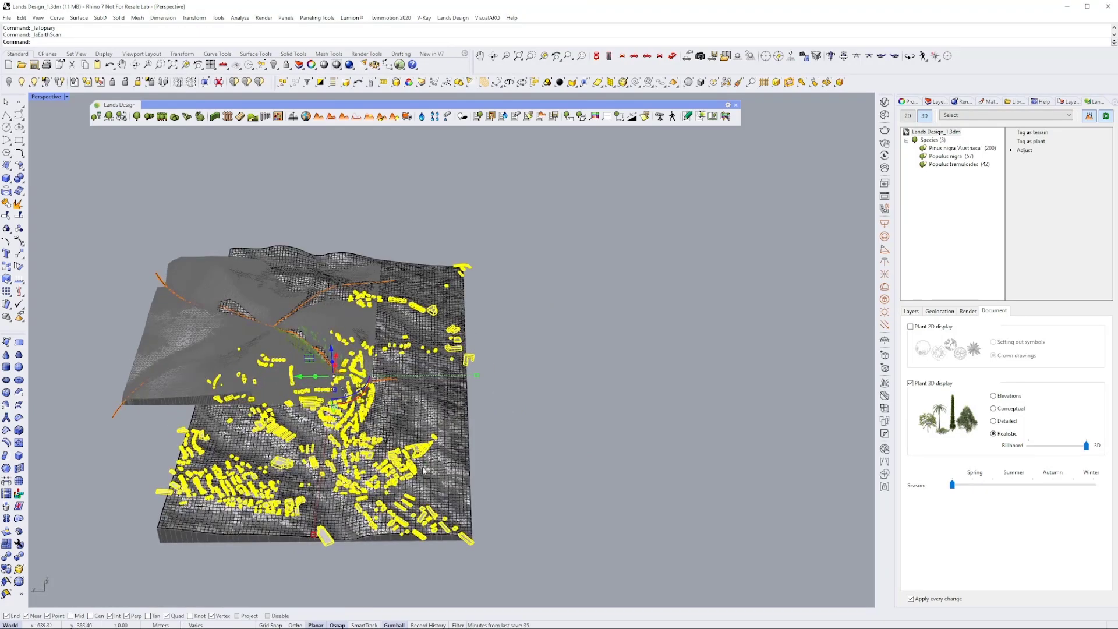
- Add the imported mesh and terrain to the selected buildings and move everything sideways clear of the original terrain
{"action": "left_click", "coordinate": [473, 464]}
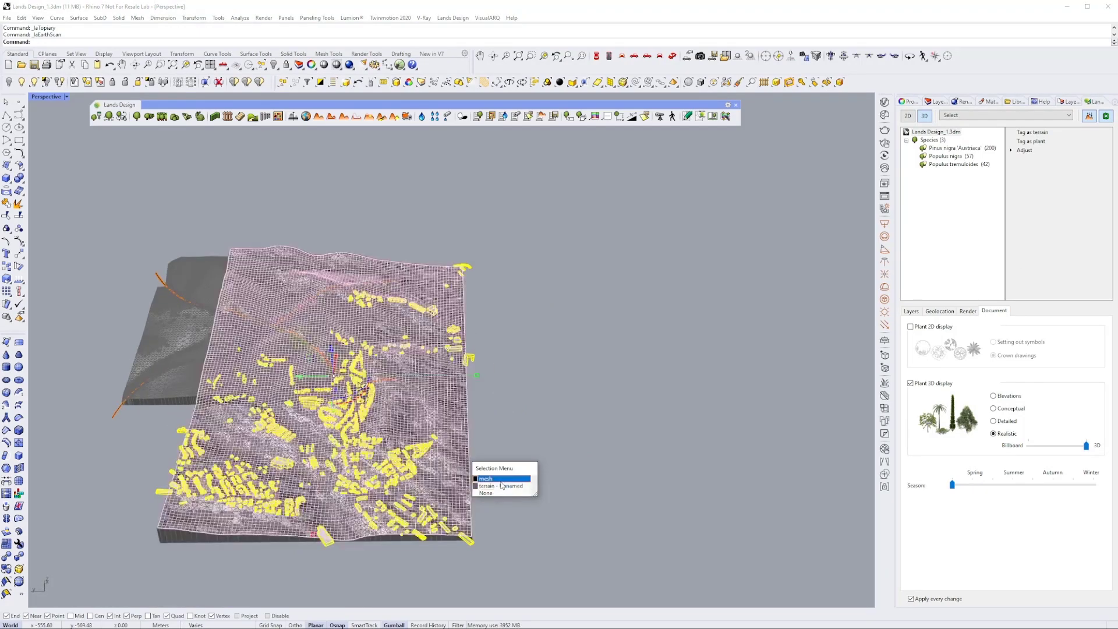
{"action": "left_click", "coordinate": [499, 480]}
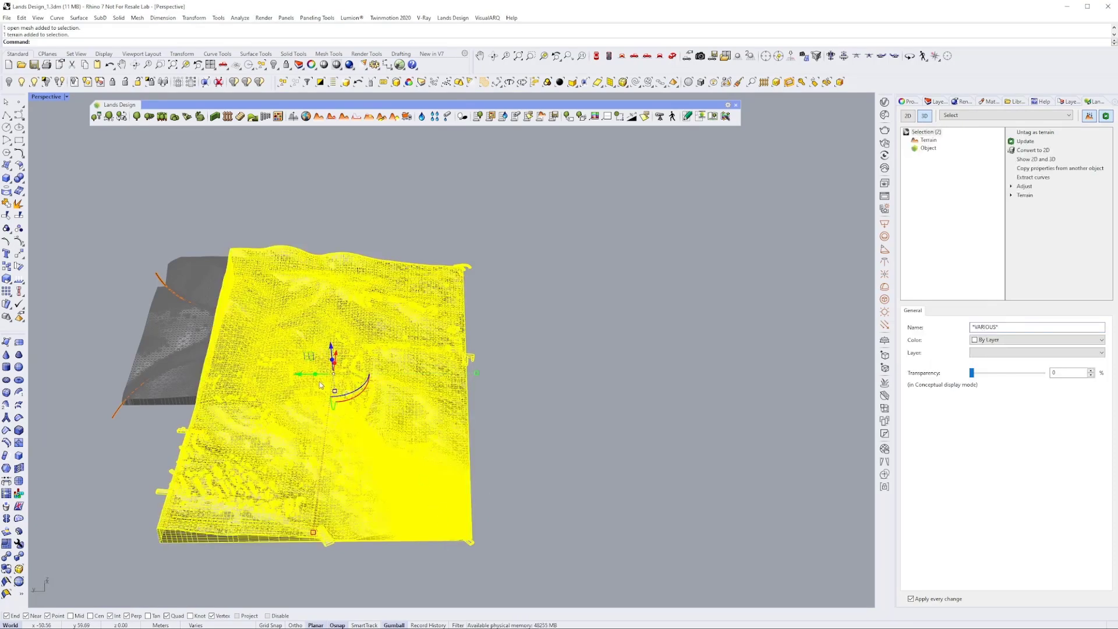
{"action": "left_click_drag", "start_coordinate": [299, 377], "coordinate": [592, 373]}
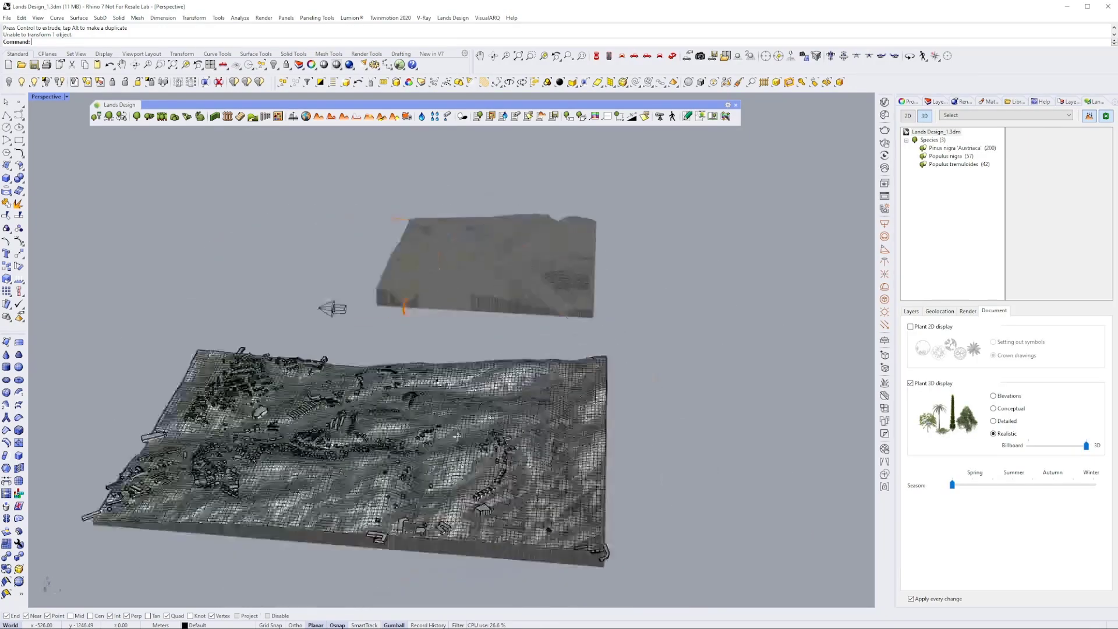
- Select the imported mesh lying over the Lands terrain and hide it
{"action": "right_click_drag", "start_coordinate": [457, 435], "coordinate": [452, 359]}
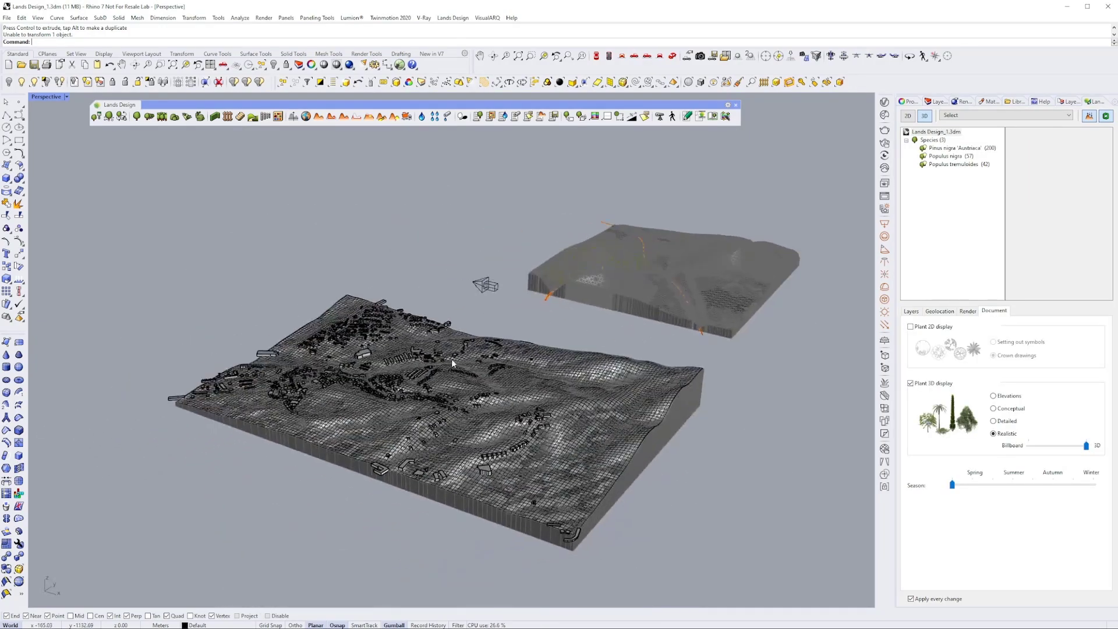
{"action": "scroll", "coordinate": [371, 377], "scroll_direction": "up", "scroll_amount": 9}
{"action": "scroll", "coordinate": [370, 349], "scroll_direction": "up", "scroll_amount": 8}
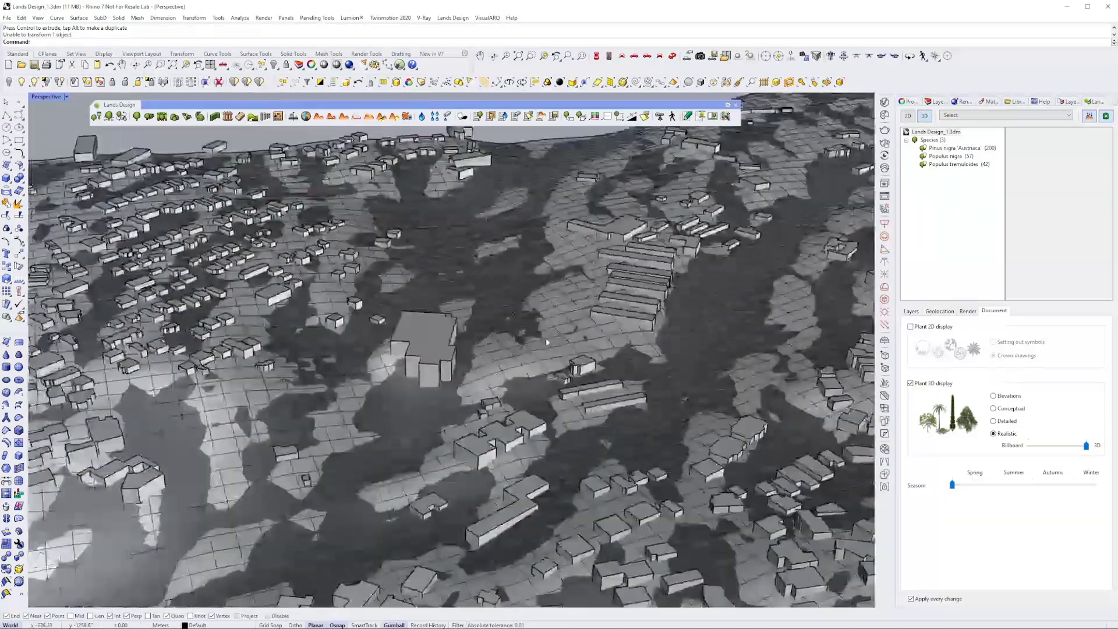
{"action": "left_click", "coordinate": [537, 332]}
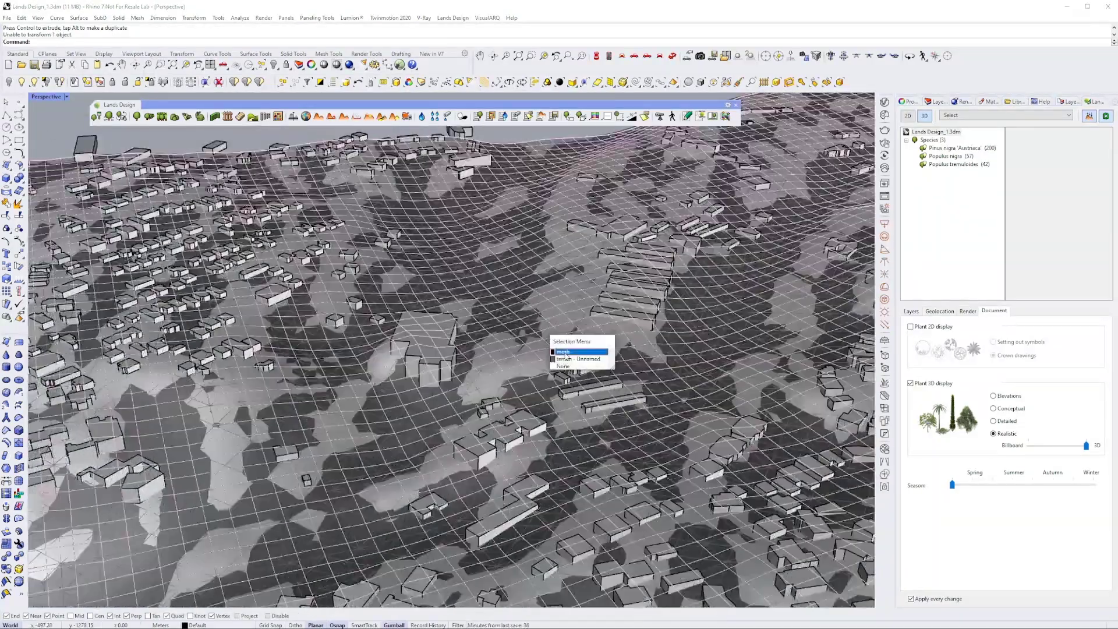
{"action": "left_click", "coordinate": [563, 352]}
{"action": "key", "text": "ctrl+h"}
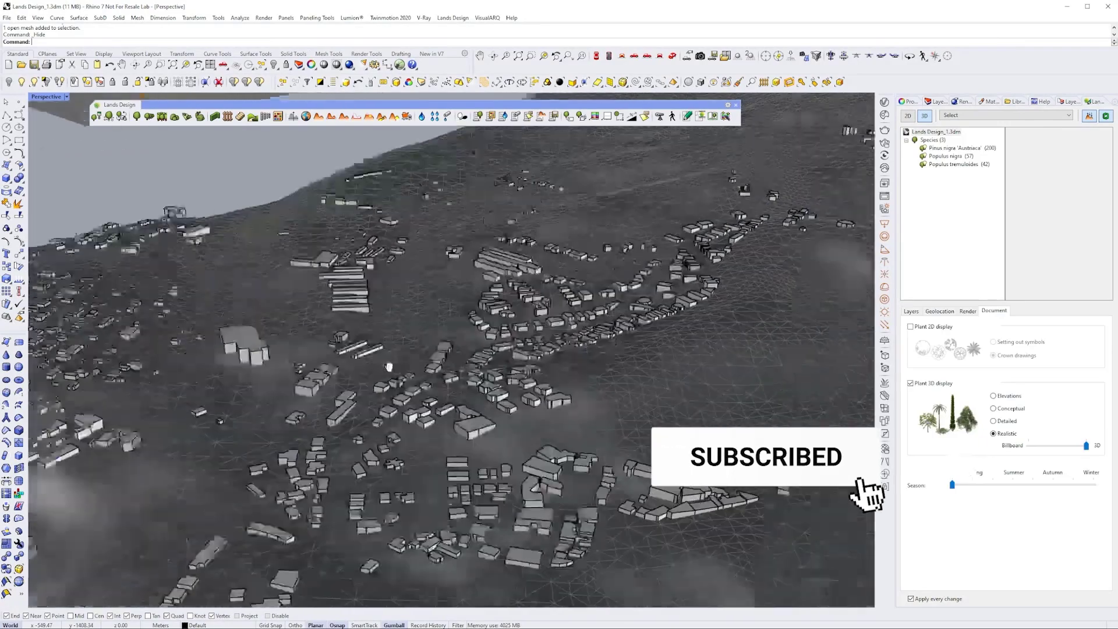
- Examine the imported buildings on the terrain from several angles and distances
{"action": "right_click_drag", "start_coordinate": [388, 367], "coordinate": [95, 454]}
{"action": "scroll", "coordinate": [379, 367], "scroll_direction": "down", "scroll_amount": 3}
{"action": "scroll", "coordinate": [456, 367], "scroll_direction": "down", "scroll_amount": 5}
{"action": "scroll", "coordinate": [431, 407], "scroll_direction": "up", "scroll_amount": 8}
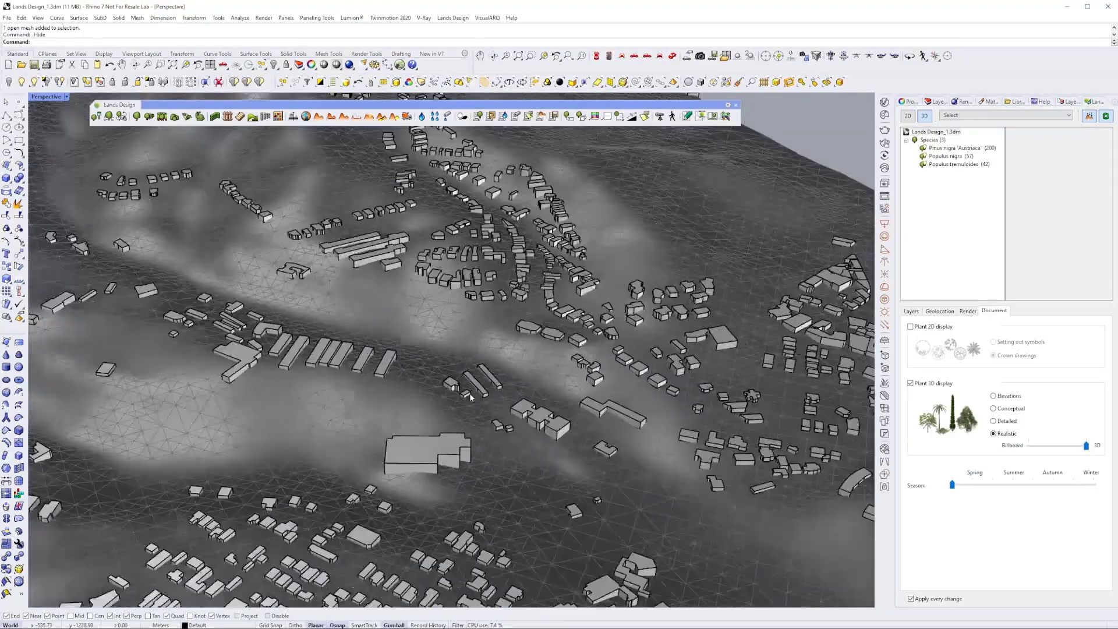
{"action": "right_click_drag", "start_coordinate": [431, 431], "coordinate": [495, 380]}
{"action": "left_click", "coordinate": [496, 379]}
{"action": "key", "text": "Escape"}
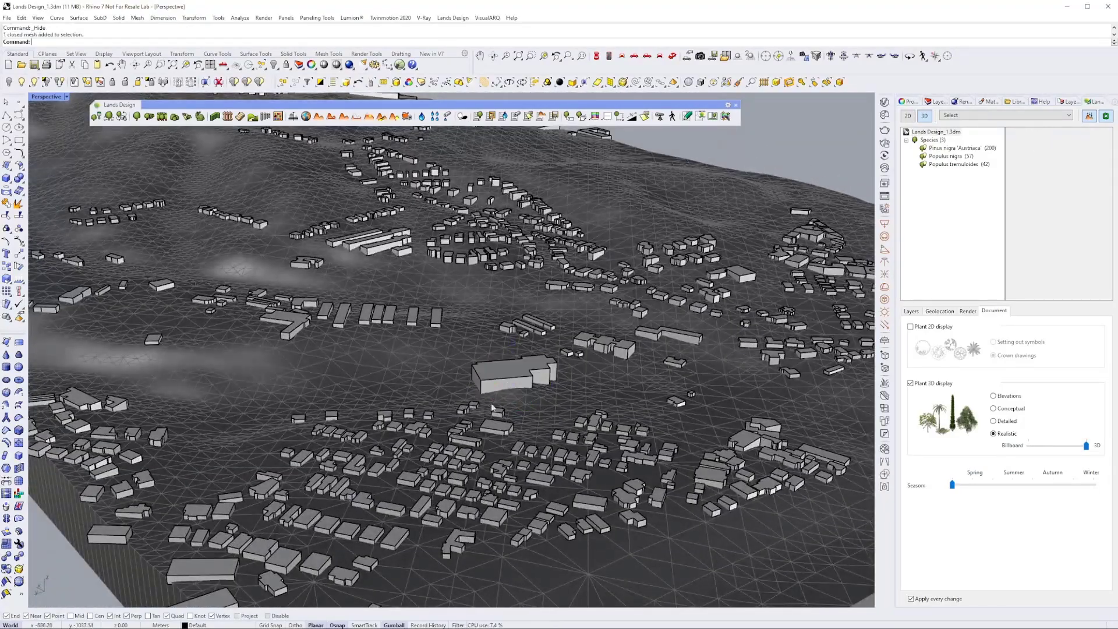